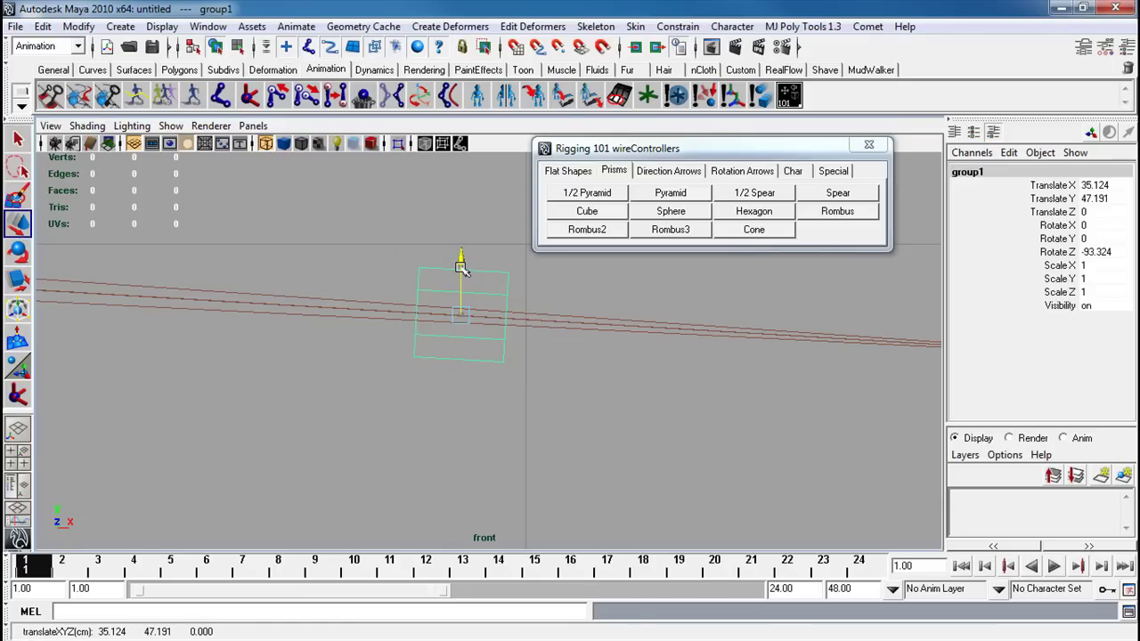
# Position the controller's group over the upper-arm bone at about Translate X 39.6, Y 47.17 and Z -5.6
pyautogui.keyDown('alt'); pyautogui.moveTo(482, 305); pyautogui.dragTo(419, 301, button='right'); pyautogui.keyUp('alt')
pyautogui.keyDown('alt'); pyautogui.moveTo(597, 362); pyautogui.dragTo(435, 323, button='right'); pyautogui.keyUp('alt')
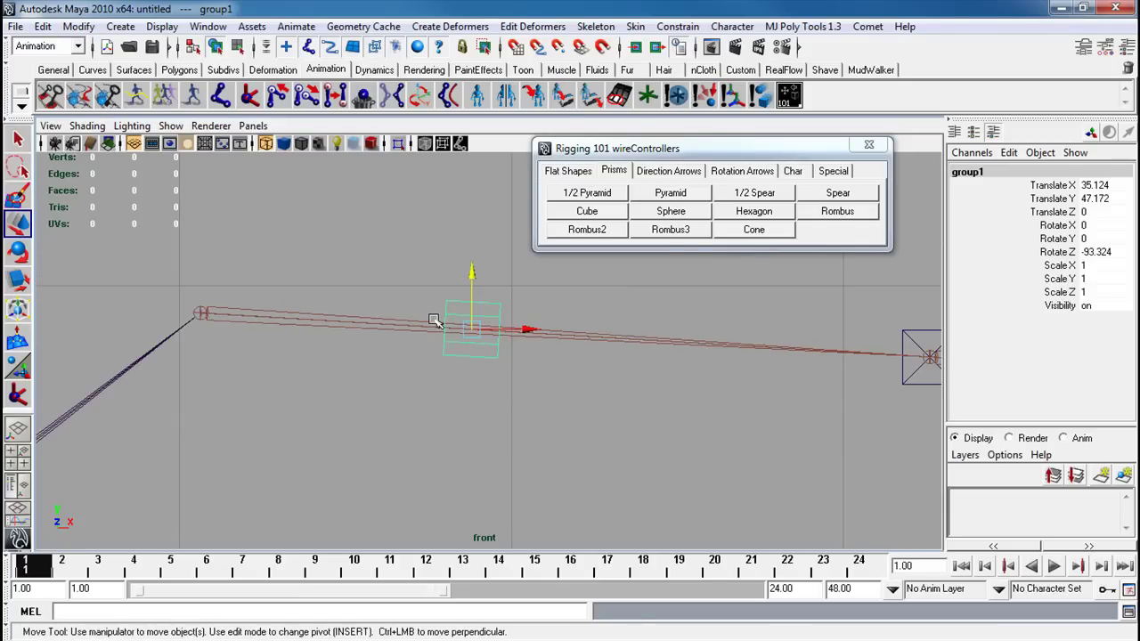
pyautogui.press('space')
pyautogui.moveTo(434, 321); pyautogui.dragTo(408, 318)
pyautogui.keyDown('alt'); pyautogui.moveTo(290, 315); pyautogui.dragTo(348, 399, button='right'); pyautogui.keyUp('alt')
pyautogui.moveTo(347, 398); pyautogui.dragTo(345, 344)
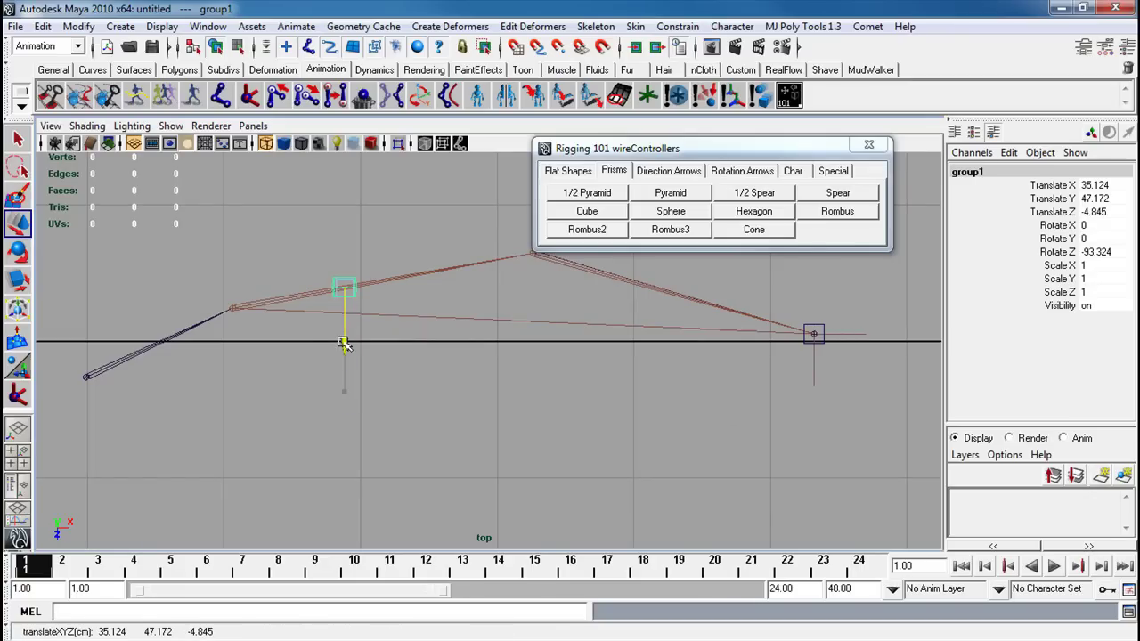
pyautogui.moveTo(395, 287); pyautogui.dragTo(448, 285)
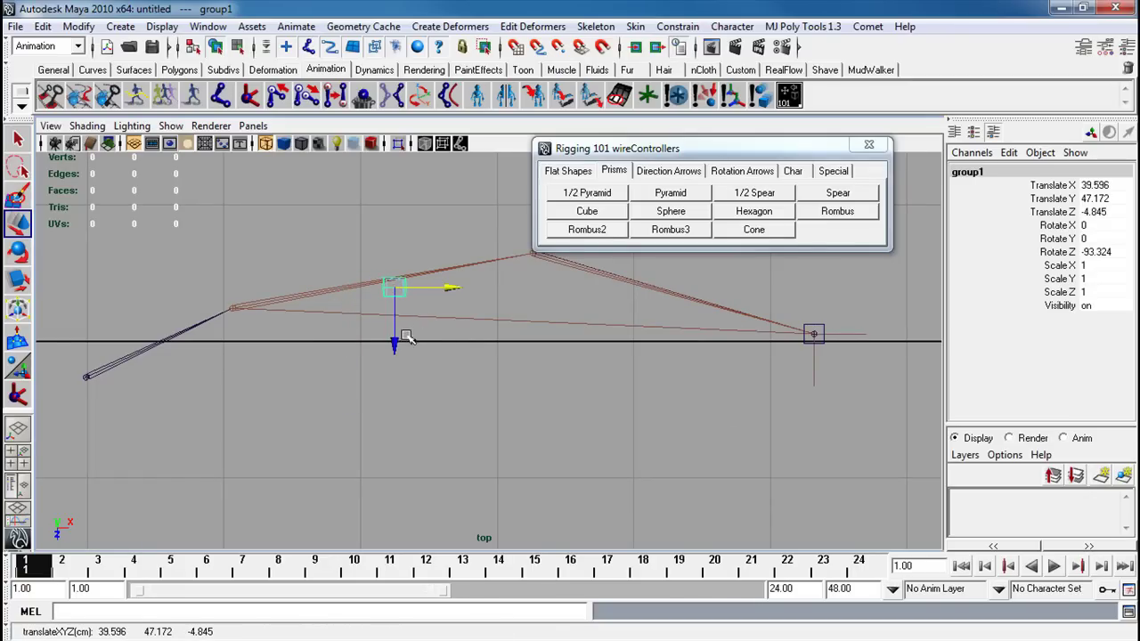
pyautogui.moveTo(398, 343); pyautogui.dragTo(400, 332)
# Rotate the group to about -9.87 in X so it lines up with the upper-arm bone as seen from above
pyautogui.press('e')
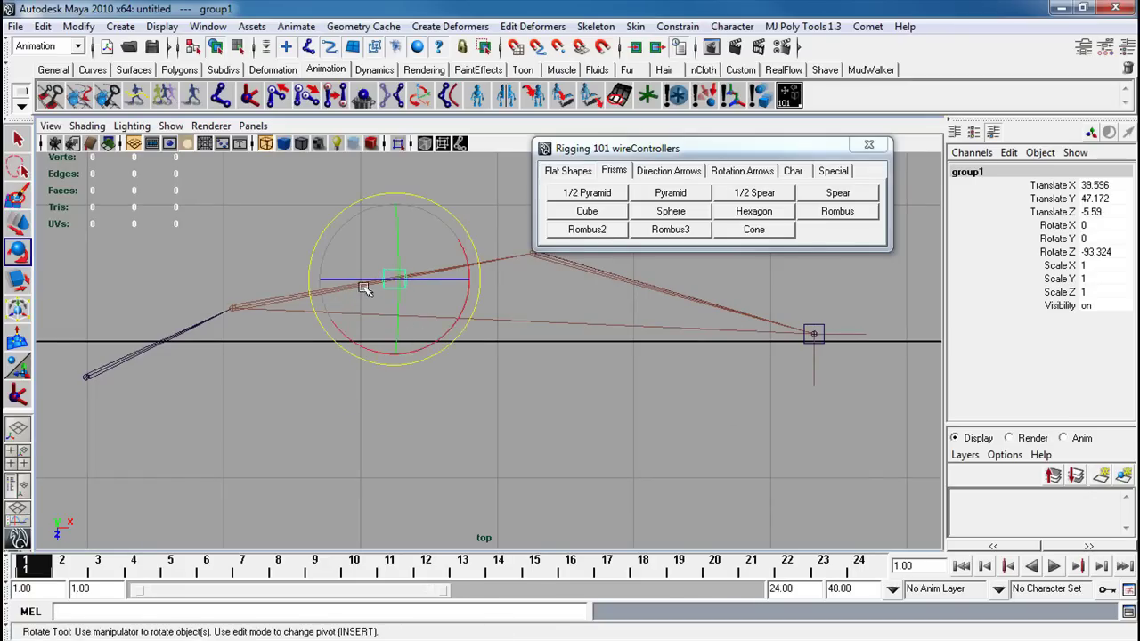
pyautogui.keyDown('alt'); pyautogui.moveTo(364, 288); pyautogui.dragTo(334, 246, button='right'); pyautogui.keyUp('alt')
pyautogui.moveTo(347, 269); pyautogui.dragTo(304, 267)
pyautogui.press('w')
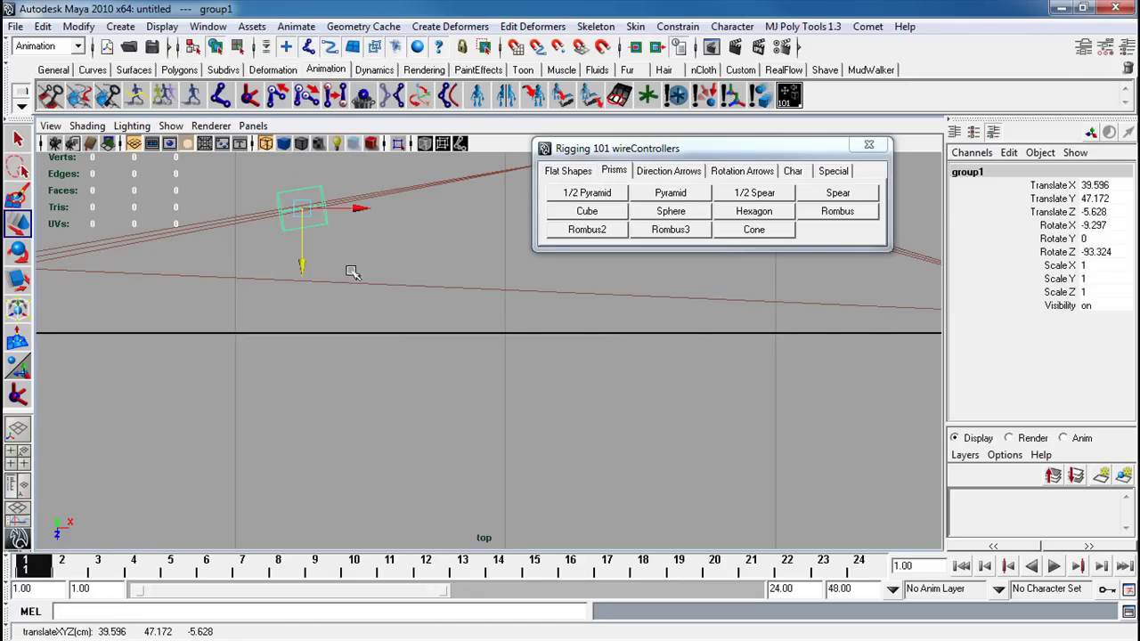
pyautogui.keyDown('alt'); pyautogui.moveTo(395, 272); pyautogui.dragTo(611, 333, button='right'); pyautogui.keyUp('alt')
pyautogui.keyDown('alt'); pyautogui.moveTo(611, 334); pyautogui.dragTo(492, 428, button='middle'); pyautogui.keyUp('alt')
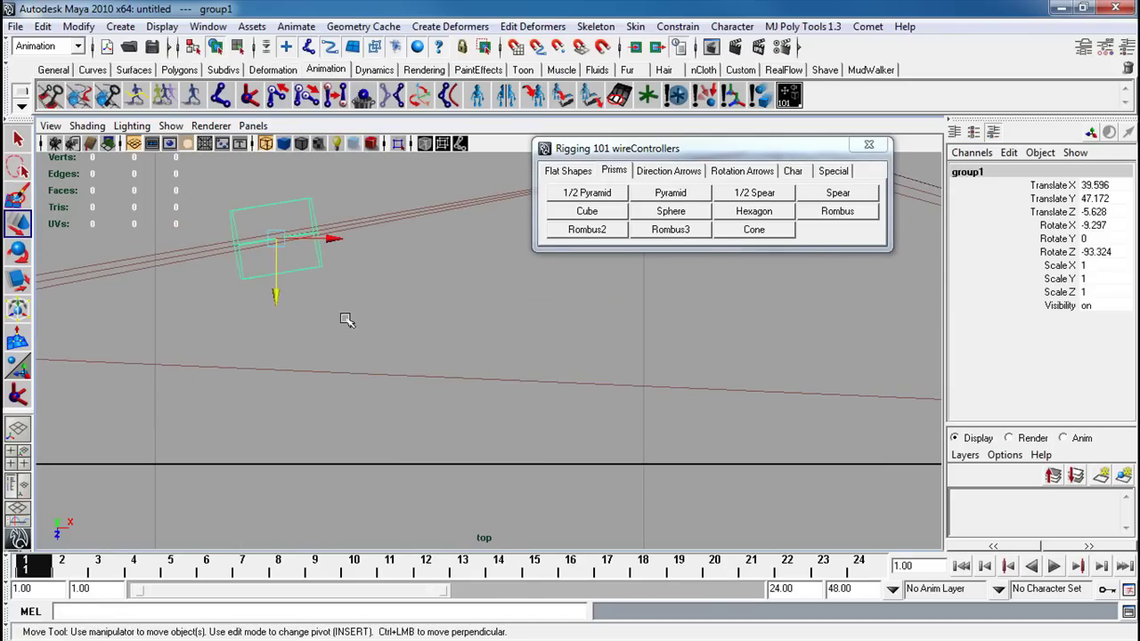
pyautogui.press('e')
pyautogui.moveTo(306, 311); pyautogui.dragTo(307, 311)
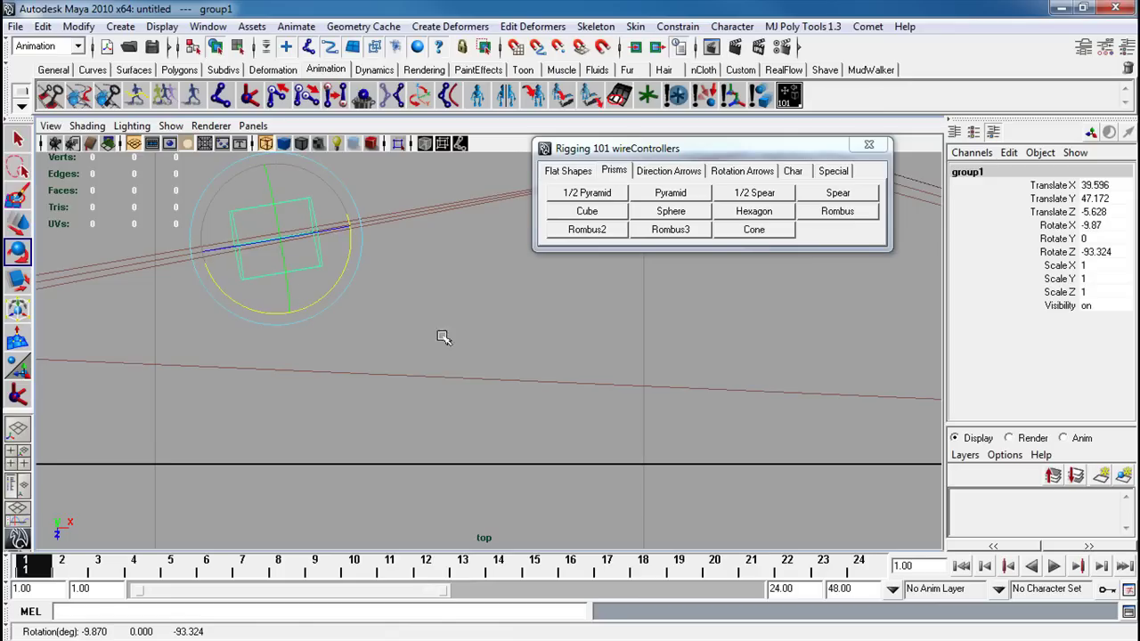
pyautogui.moveTo(570, 352)
pyautogui.keyDown('alt'); pyautogui.mouseDown(button='right')
pyautogui.moveTo(415, 324)
pyautogui.moveTo(430, 330)
pyautogui.mouseUp(button='right'); pyautogui.keyUp('alt')
# Rename the controller's group as L_shoulder_CON_null
pyautogui.click(1011, 169)
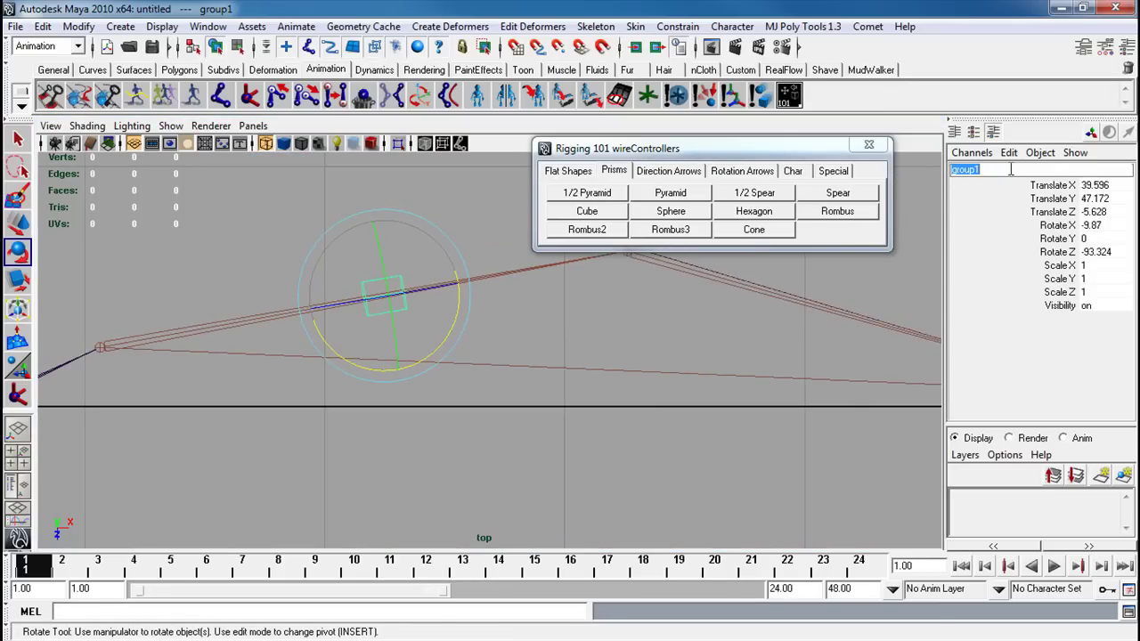
pyautogui.write('L_shoulder_CON_null')
pyautogui.press('Return')
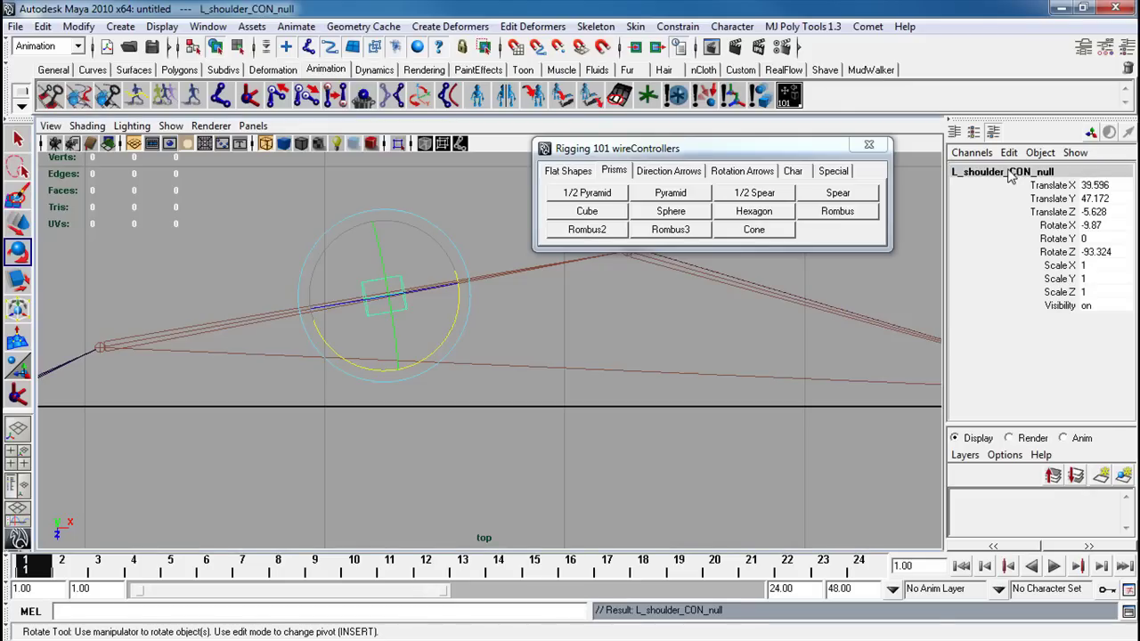
# Select the controller curve inside the shoulder null and rename it L_shoulder_CON
pyautogui.click(510, 329)
pyautogui.click(388, 310)
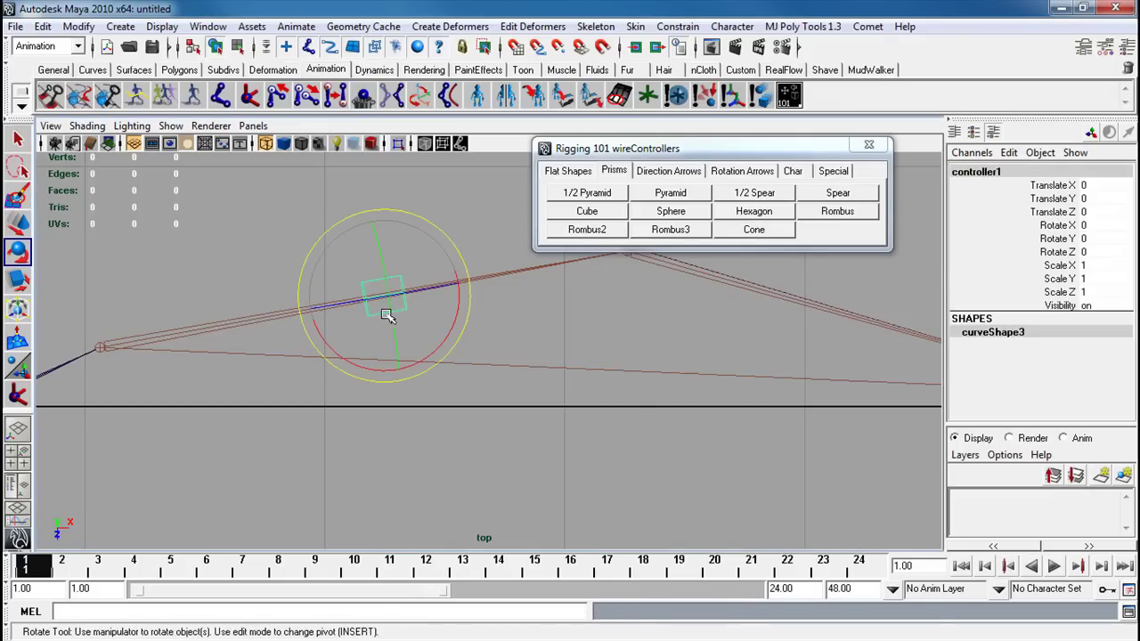
pyautogui.click(996, 169)
pyautogui.write('L')
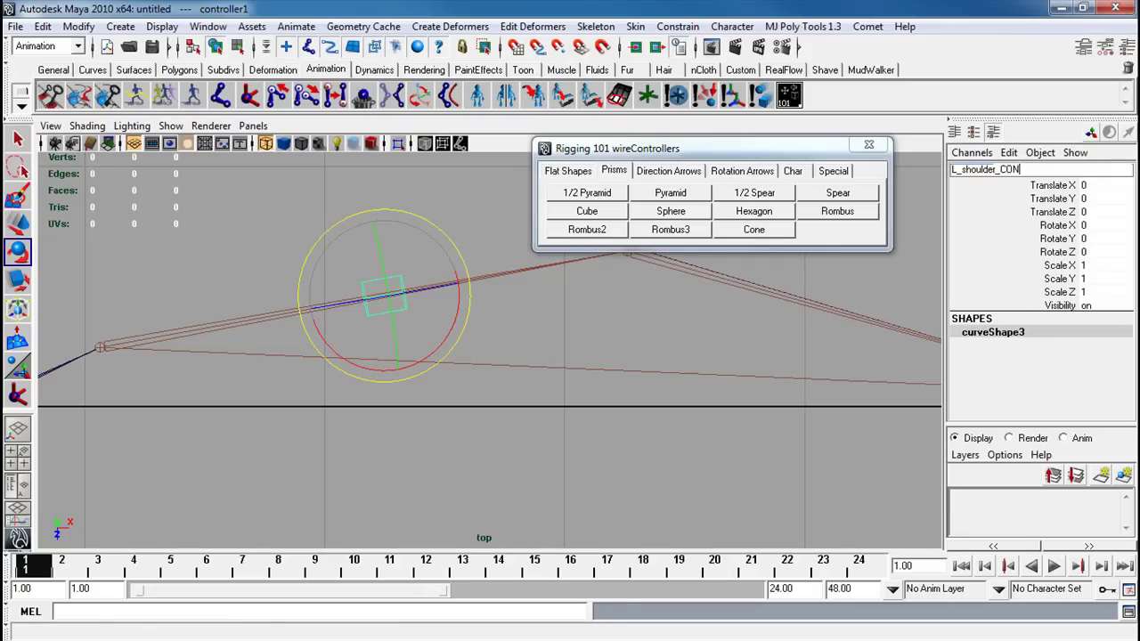
pyautogui.write('_shoulder_CON')
pyautogui.press('Return')
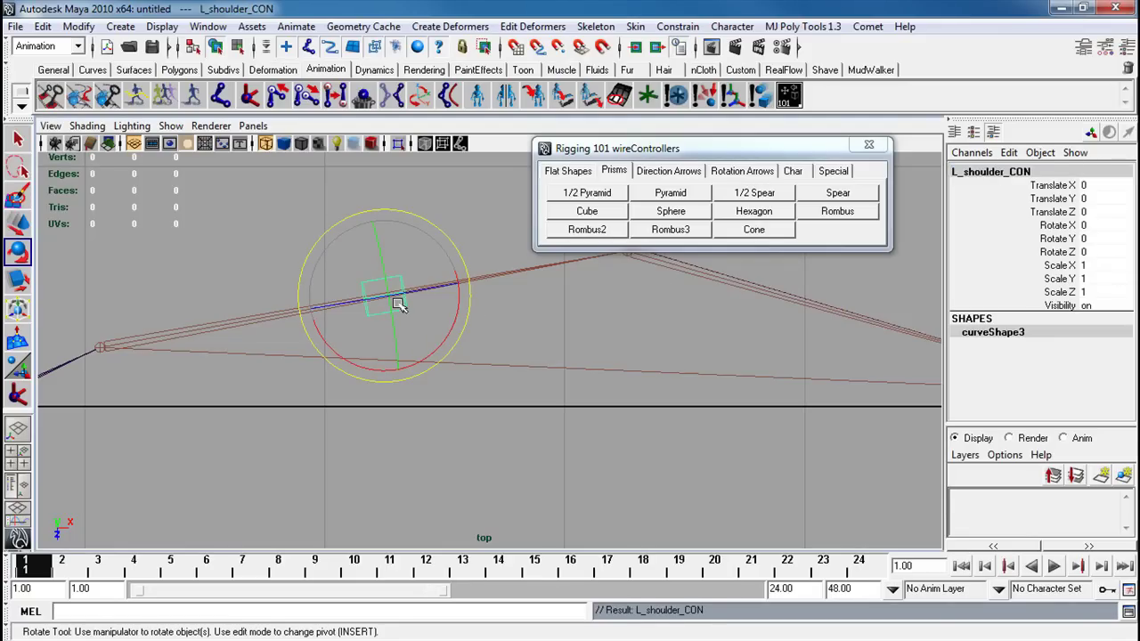
# Stretch the shoulder controller to about Scale Y 13.1 and shift it so it spans the upper-arm bone
pyautogui.click(390, 293)
pyautogui.press('r')
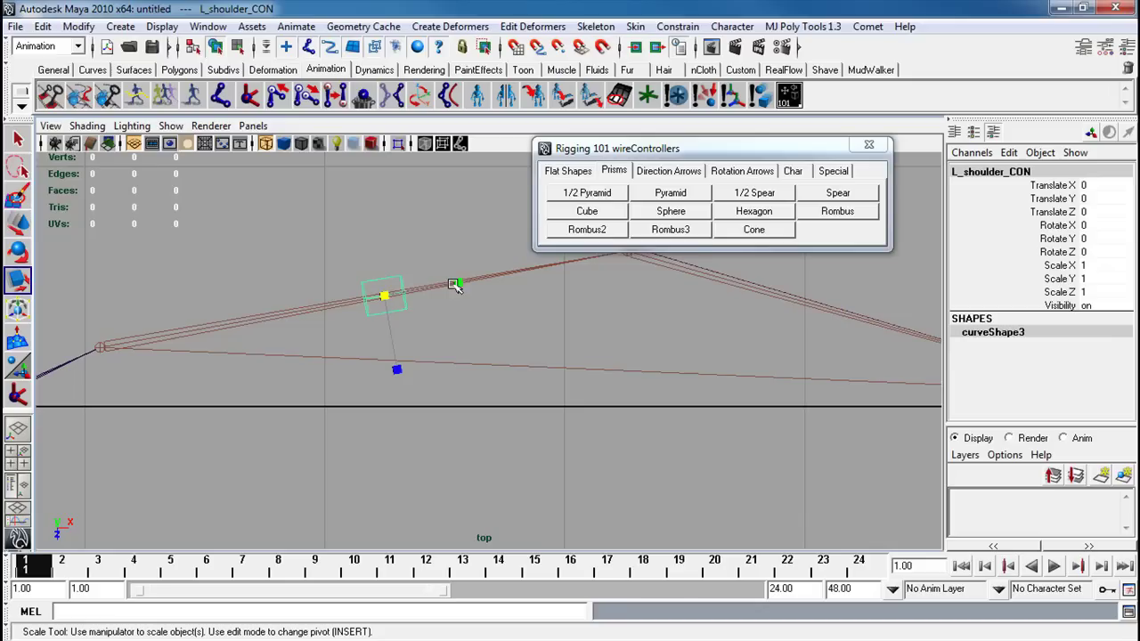
pyautogui.press('space')
pyautogui.moveTo(453, 300); pyautogui.dragTo(480, 303)
pyautogui.keyDown('alt'); pyautogui.moveTo(422, 334); pyautogui.dragTo(510, 383, button='middle'); pyautogui.keyUp('alt')
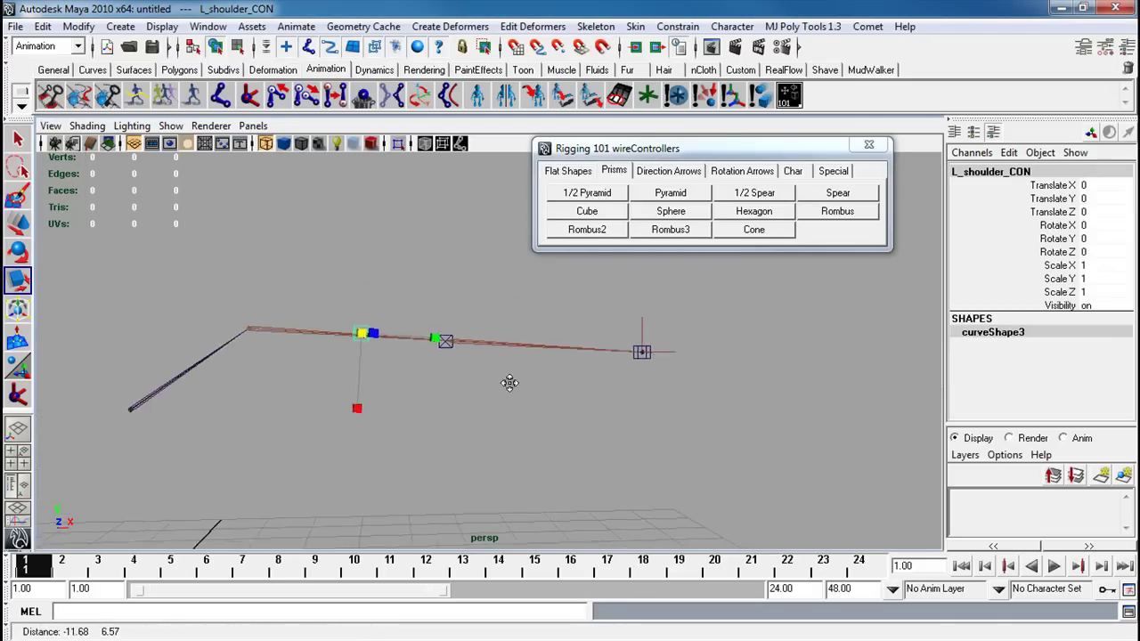
pyautogui.keyDown('alt'); pyautogui.moveTo(510, 383); pyautogui.dragTo(507, 338); pyautogui.keyUp('alt')
pyautogui.moveTo(439, 251); pyautogui.dragTo(773, 282)
pyautogui.moveTo(434, 248); pyautogui.dragTo(513, 254)
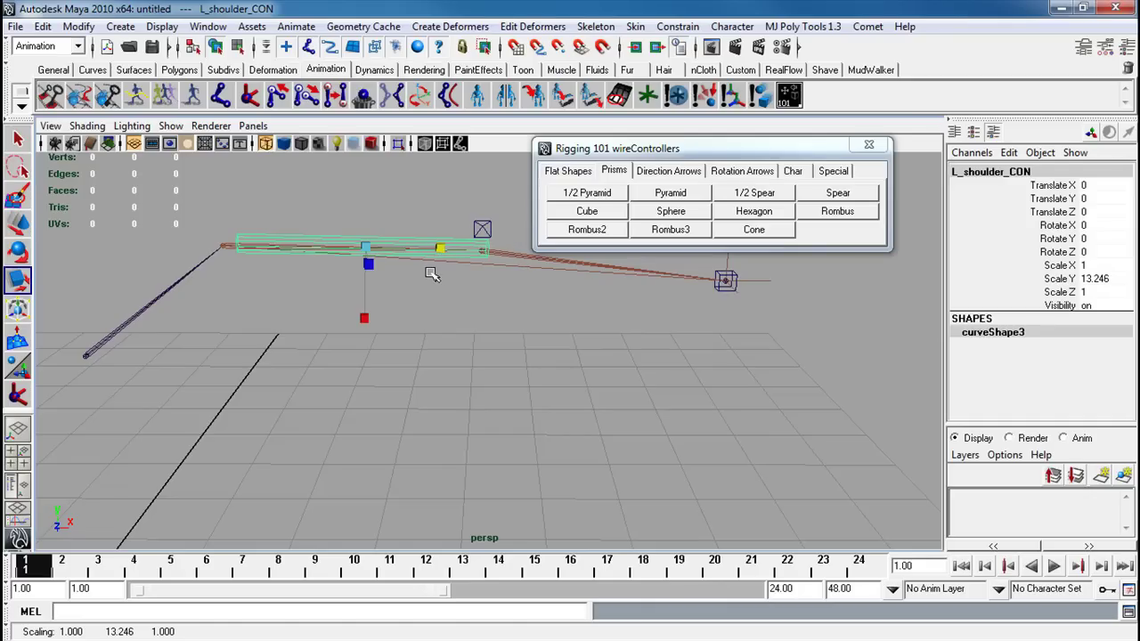
pyautogui.press('w')
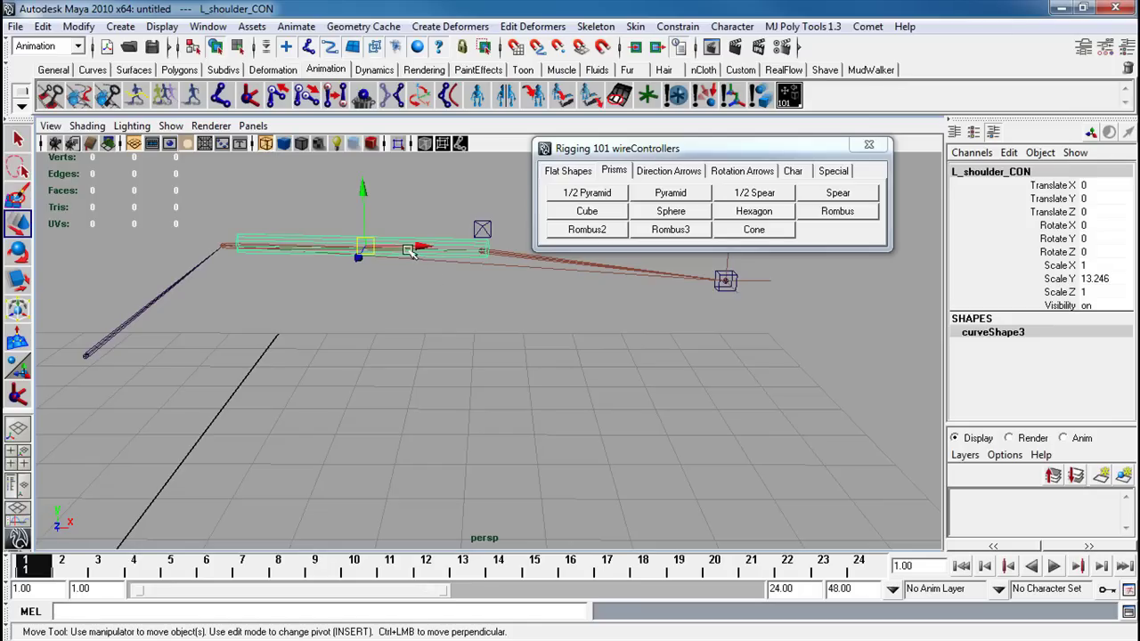
pyautogui.moveTo(416, 249); pyautogui.dragTo(596, 298)
# Thicken the shoulder controller around the bone by scaling X and Z equally to about 2.71
pyautogui.press('r')
pyautogui.click(1076, 267)
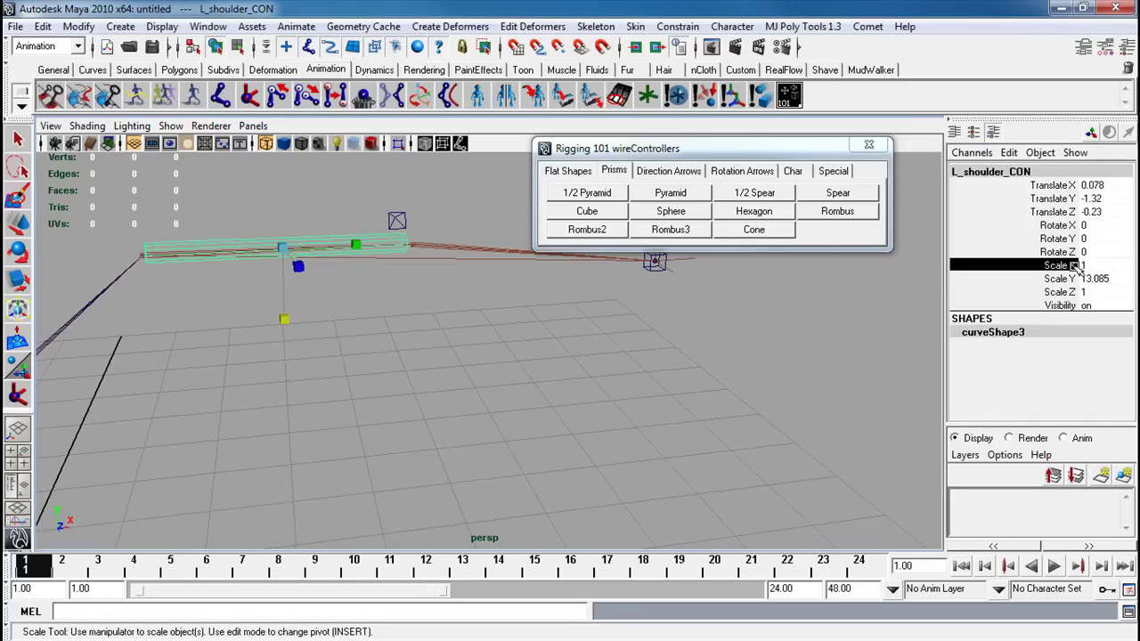
pyautogui.keyDown('ctrl'); pyautogui.click(1070, 291); pyautogui.keyUp('ctrl')
pyautogui.moveTo(438, 360); pyautogui.dragTo(1005, 333, button='middle')
pyautogui.hotkey('ctrl', 'z')
pyautogui.keyDown('alt'); pyautogui.moveTo(299, 326); pyautogui.dragTo(450, 367); pyautogui.keyUp('alt')
pyautogui.moveTo(365, 284); pyautogui.dragTo(443, 326)
pyautogui.keyDown('alt'); pyautogui.moveTo(381, 374); pyautogui.dragTo(514, 370); pyautogui.keyUp('alt')
# Move the shoulder controller's pivot to the shoulder joint at the inner end of the upper-arm bone
pyautogui.click(482, 386)
pyautogui.click(372, 303)
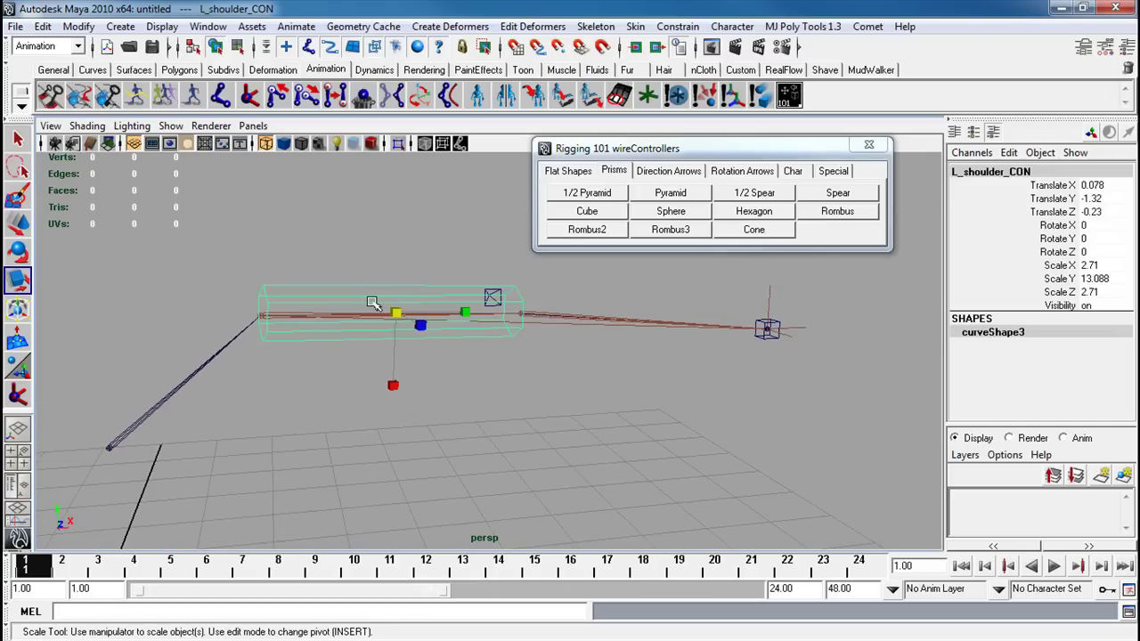
pyautogui.press('Insert')
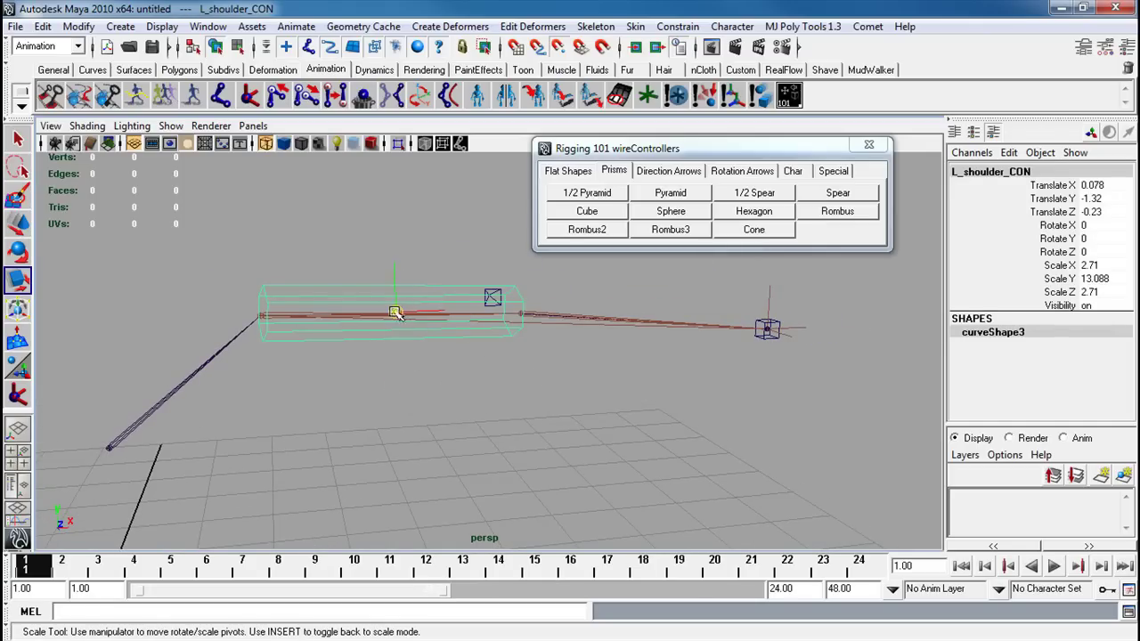
pyautogui.moveTo(395, 313); pyautogui.dragTo(329, 344)
pyautogui.press('Insert')
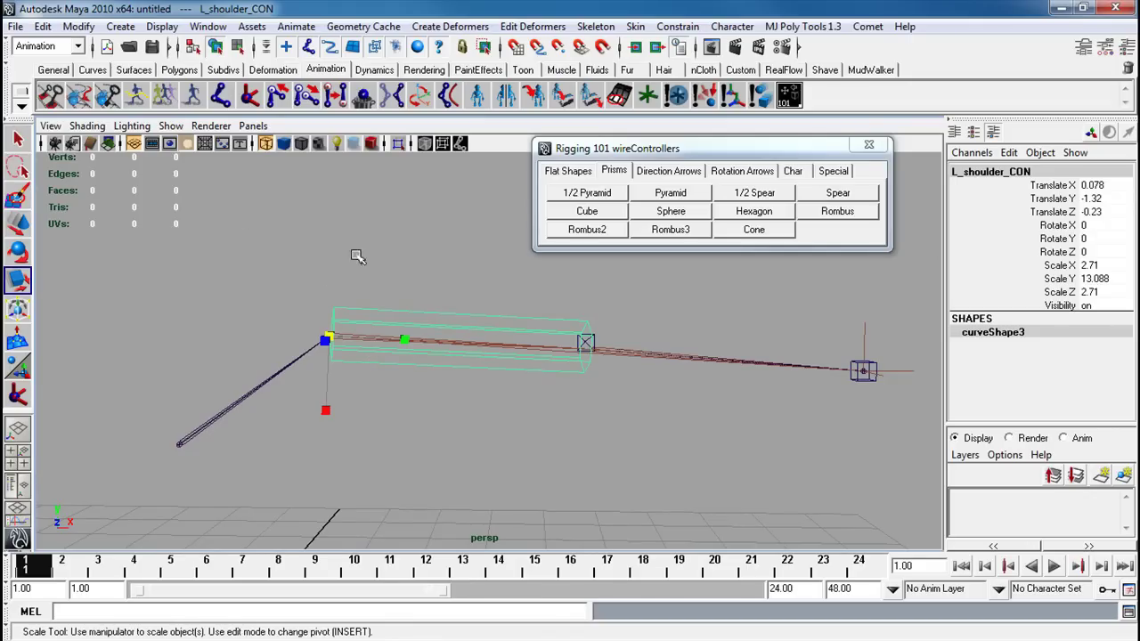
# Freeze the transformations of L_shoulder_CON, leaving its parent null untouched
pyautogui.click(461, 275)
pyautogui.click(463, 314)
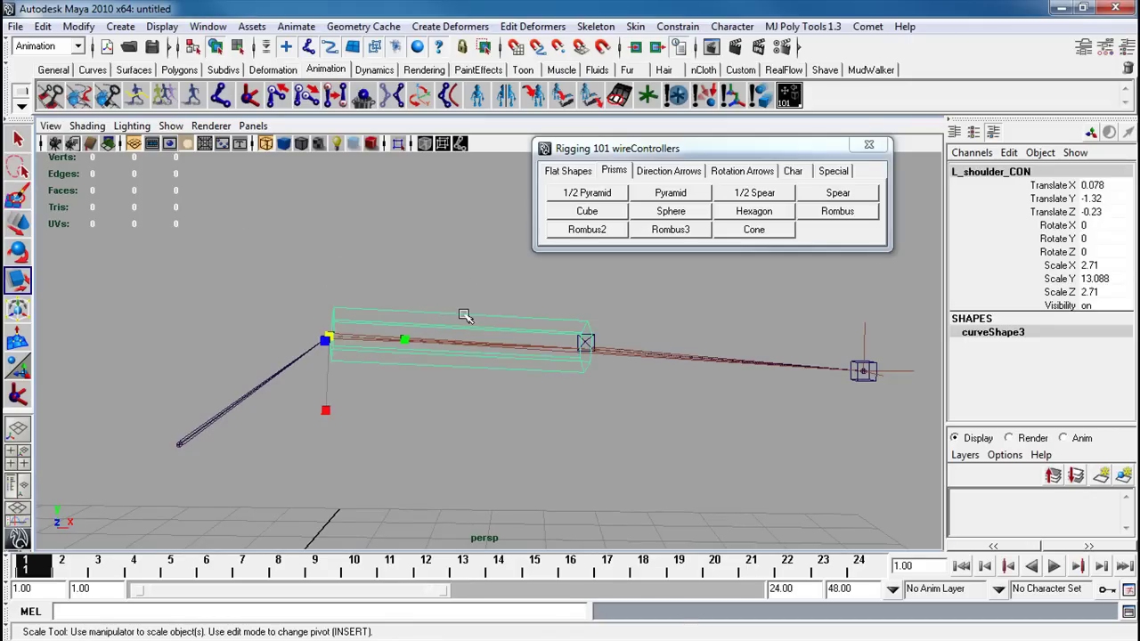
pyautogui.press('Up')
pyautogui.click(461, 283)
pyautogui.click(453, 316)
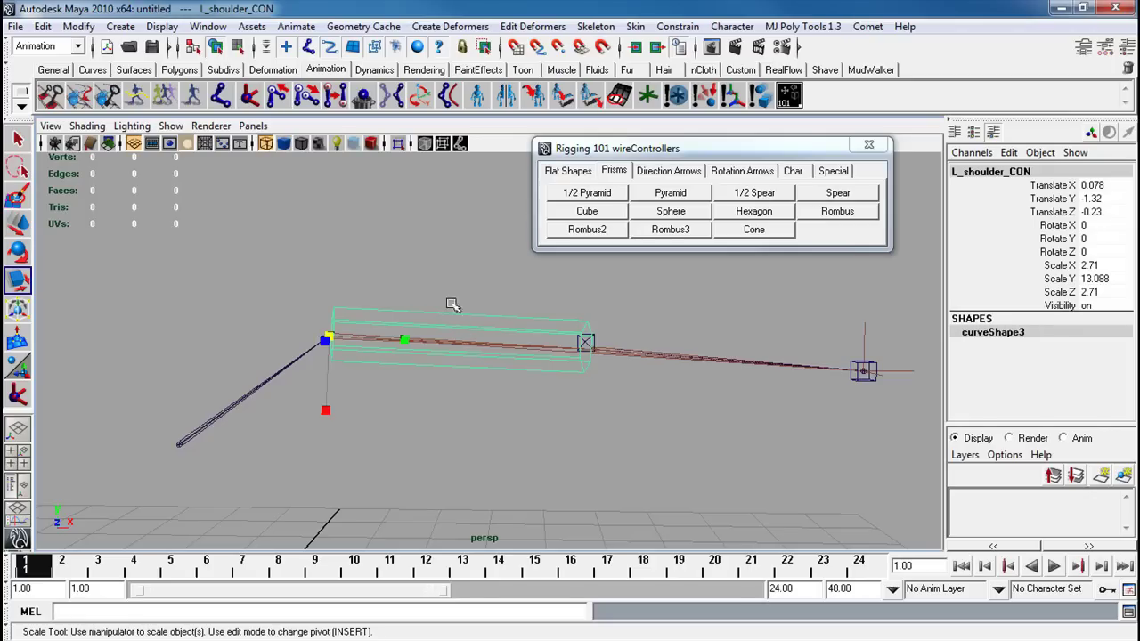
pyautogui.click(78, 26)
pyautogui.click(78, 83)
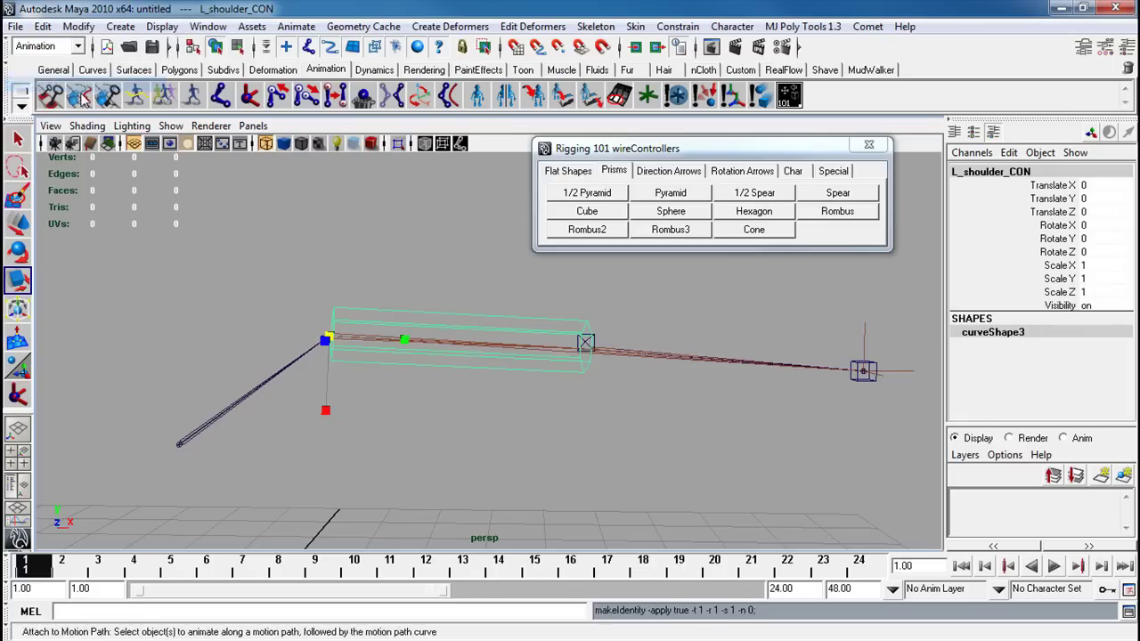
# Compare the channel values and pivots of L_shoulder_CON and its parent null
pyautogui.press('r')
pyautogui.click(445, 300)
pyautogui.click(440, 313)
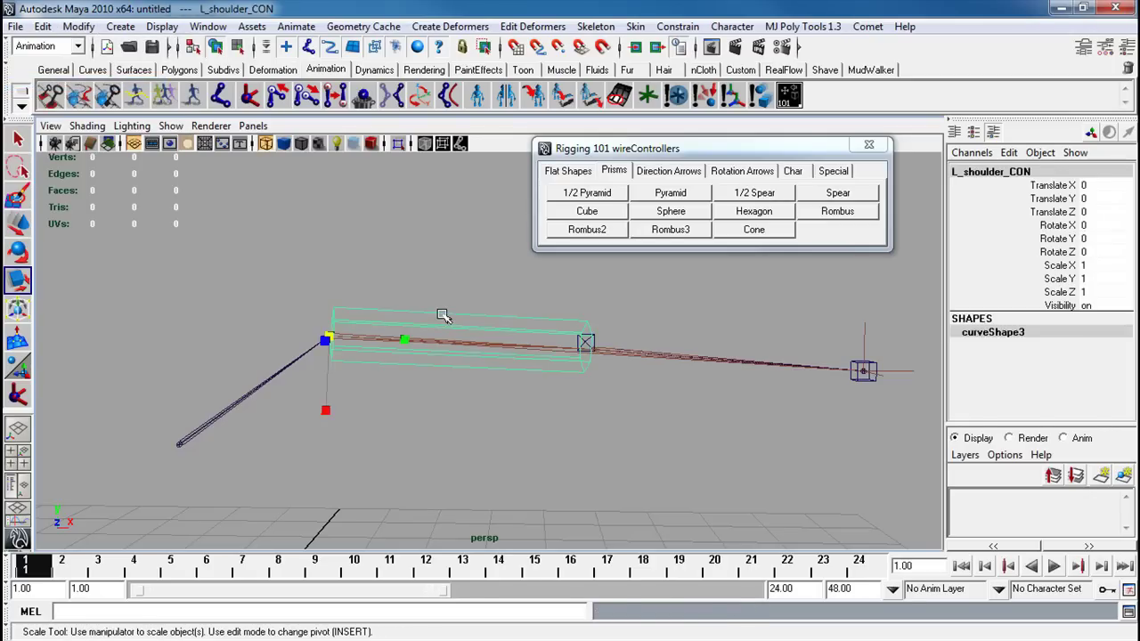
pyautogui.press('Up')
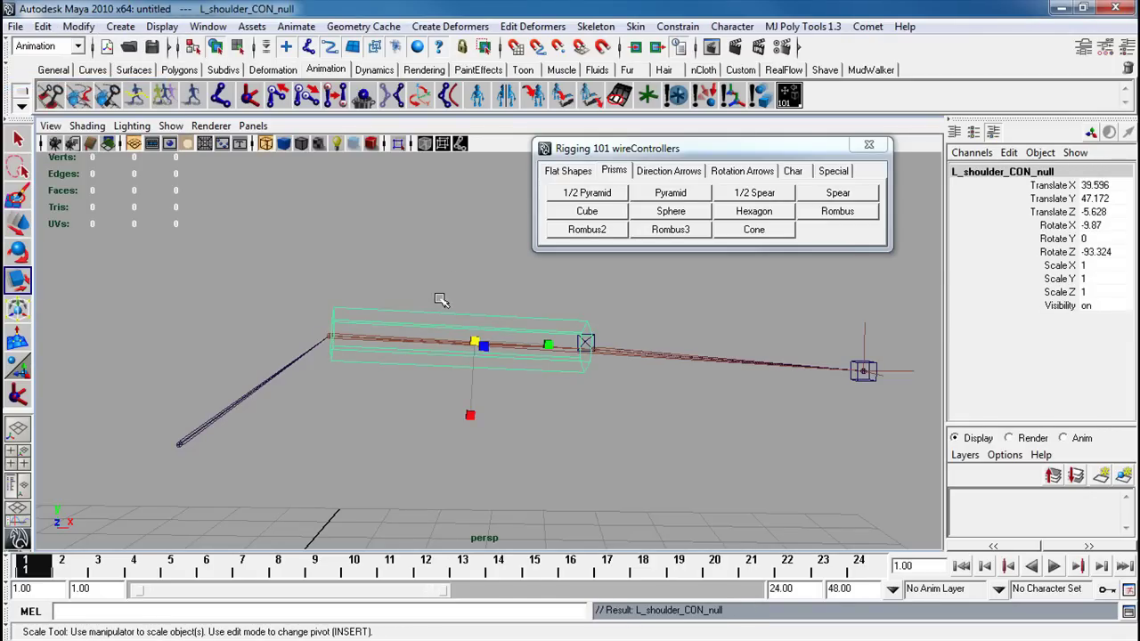
pyautogui.click(440, 299)
pyautogui.click(442, 312)
pyautogui.keyDown('alt'); pyautogui.moveTo(442, 312); pyautogui.dragTo(488, 358); pyautogui.keyUp('alt')
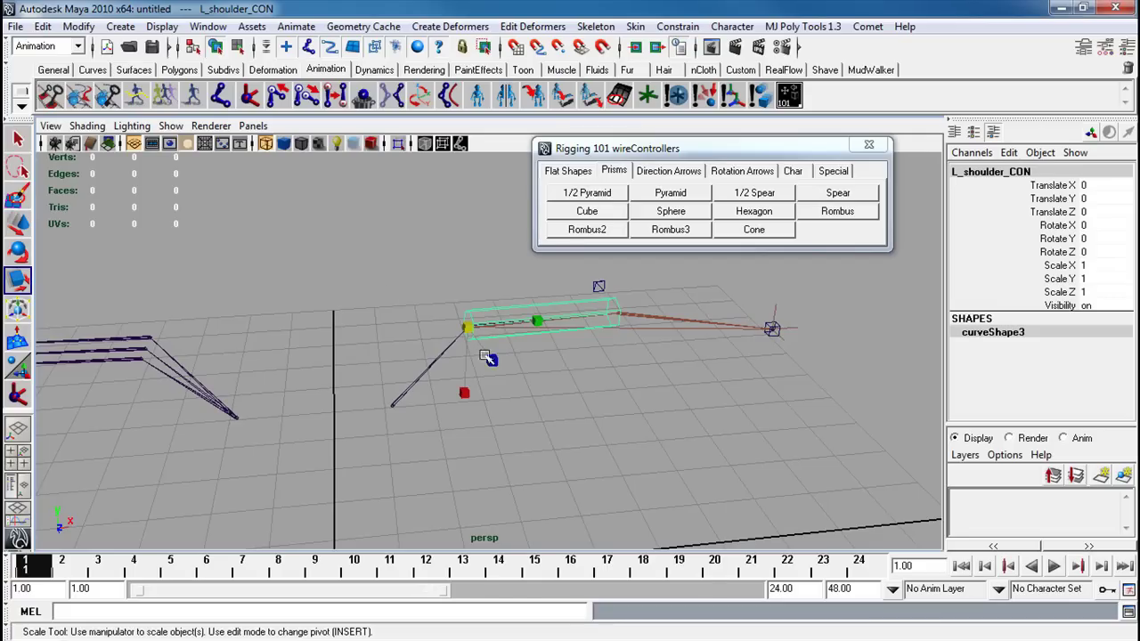
pyautogui.press('Up')
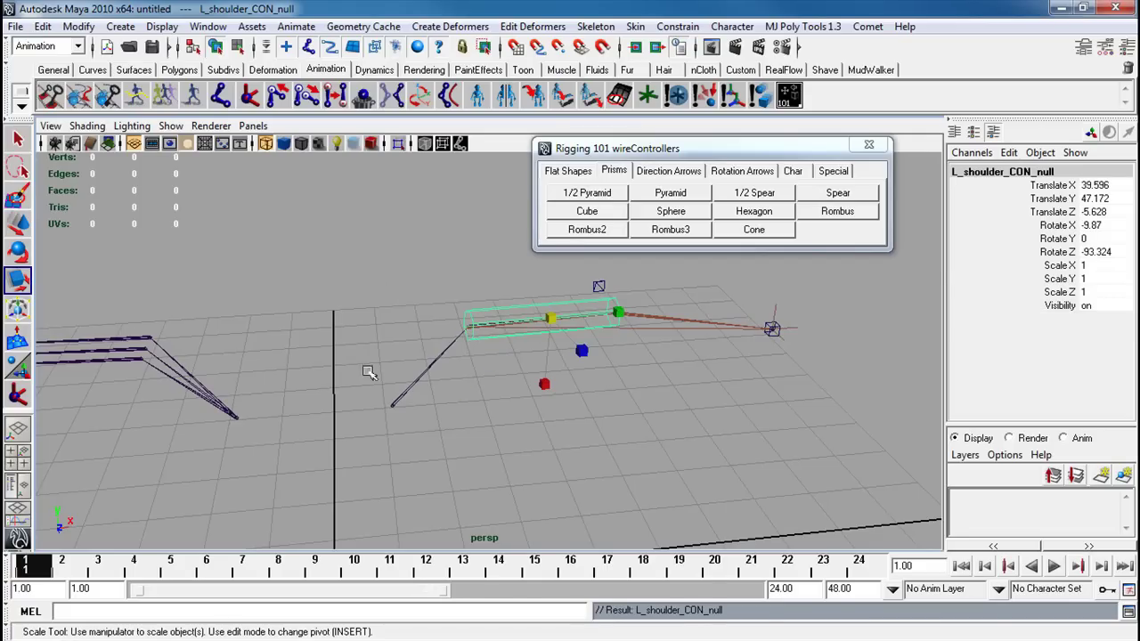
# Create a new Hexagon prism controller for the forearm and group it
pyautogui.click(659, 385)
pyautogui.keyDown('alt'); pyautogui.moveTo(609, 381); pyautogui.dragTo(501, 334); pyautogui.keyUp('alt')
pyautogui.keyDown('alt'); pyautogui.moveTo(500, 334); pyautogui.dragTo(385, 329, button='middle'); pyautogui.keyUp('alt')
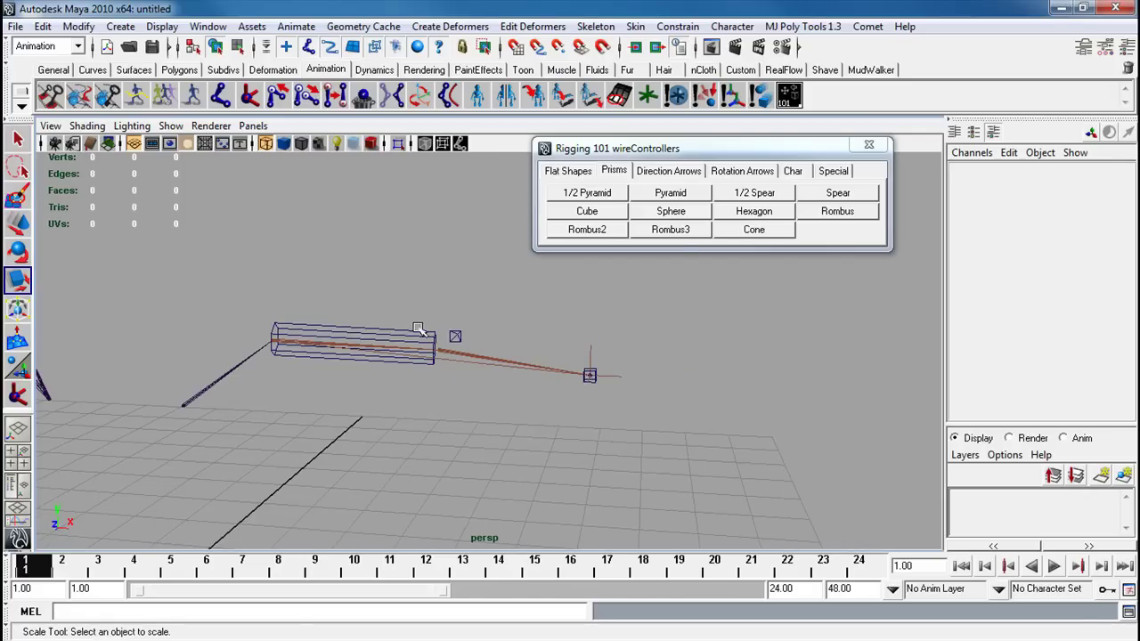
pyautogui.click(747, 217)
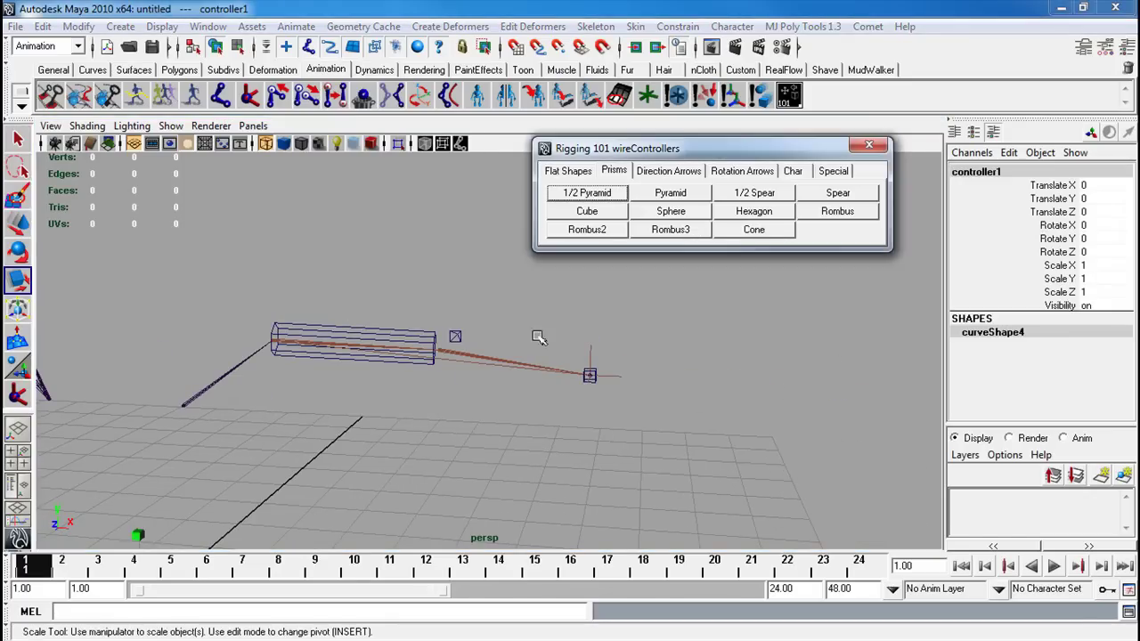
pyautogui.keyDown('alt'); pyautogui.moveTo(540, 333); pyautogui.dragTo(359, 414); pyautogui.keyUp('alt')
pyautogui.hotkey('ctrl', 'g')
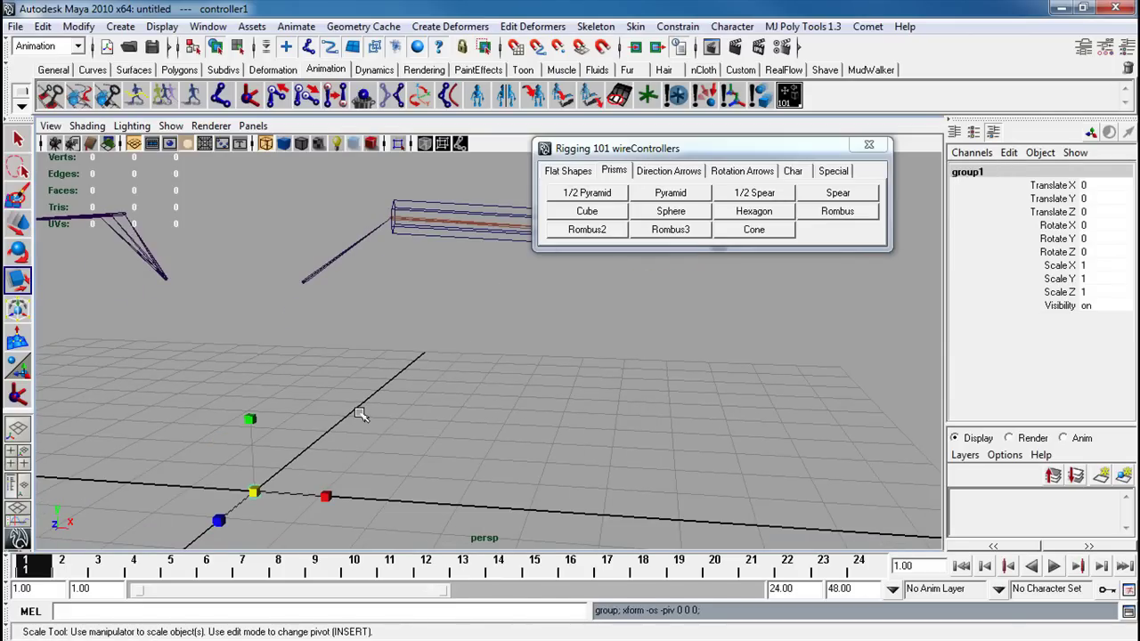
# Rename the new controller's group as L_elbow_CON_null
pyautogui.doubleClick(976, 171)
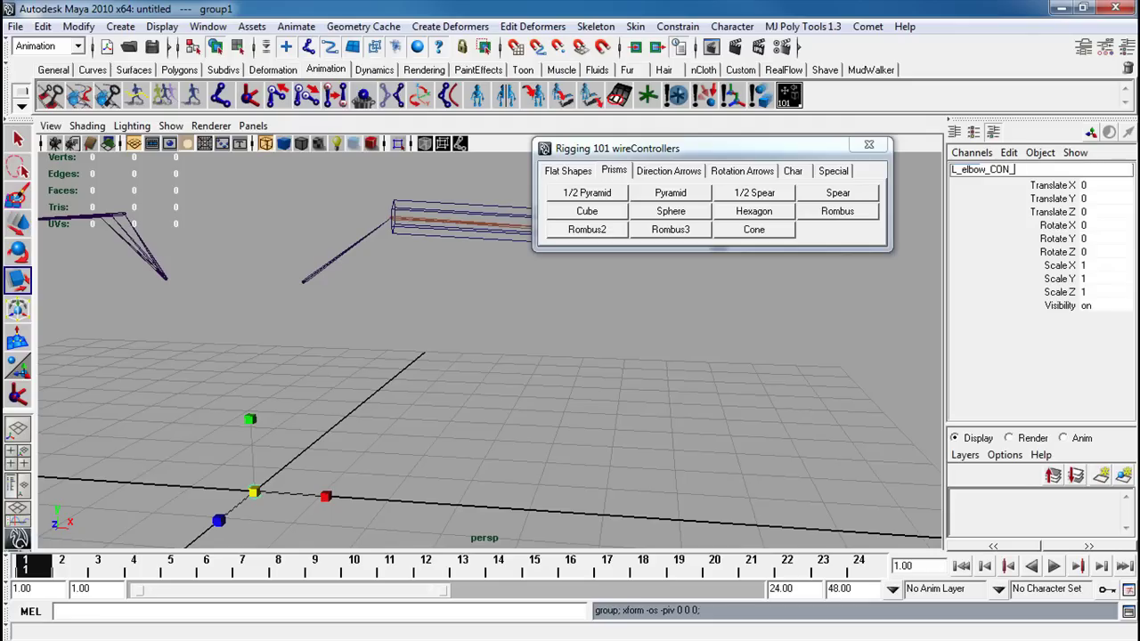
pyautogui.write('L_elbow_CON_null')
pyautogui.press('Return')
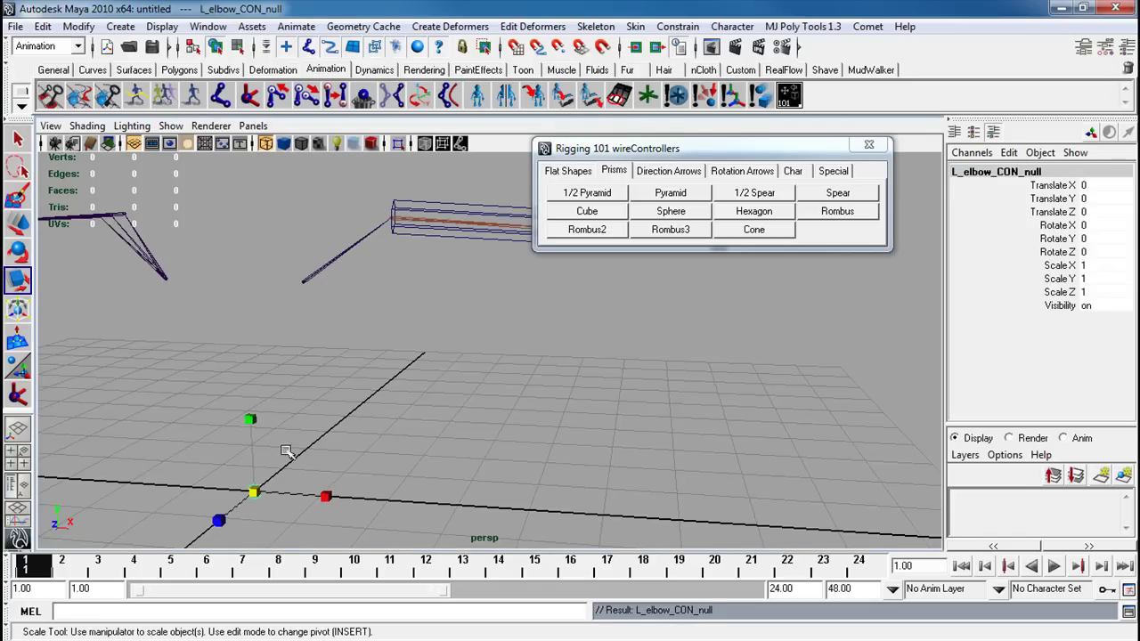
# Move the elbow null onto the middle of the forearm bone, at about Translate X 63.76 and Y 45.48
pyautogui.press('w')
pyautogui.moveTo(251, 449); pyautogui.dragTo(238, 160)
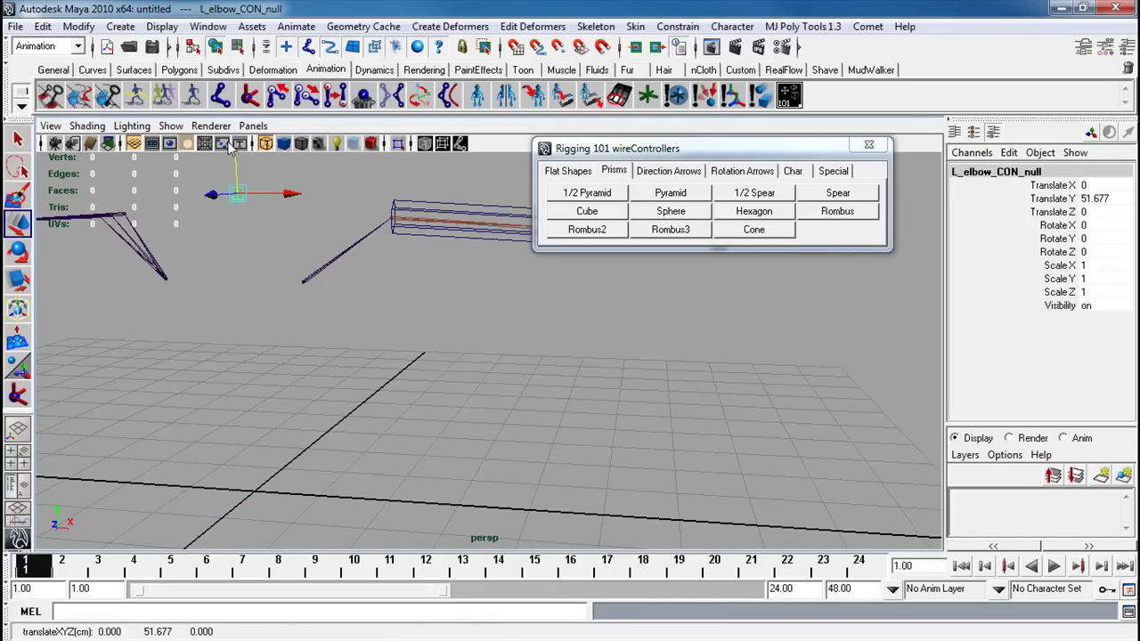
pyautogui.moveTo(272, 198); pyautogui.dragTo(491, 198)
pyautogui.keyDown('alt'); pyautogui.moveTo(491, 198); pyautogui.dragTo(319, 256, button='middle'); pyautogui.keyUp('alt')
pyautogui.moveTo(319, 255); pyautogui.dragTo(486, 268)
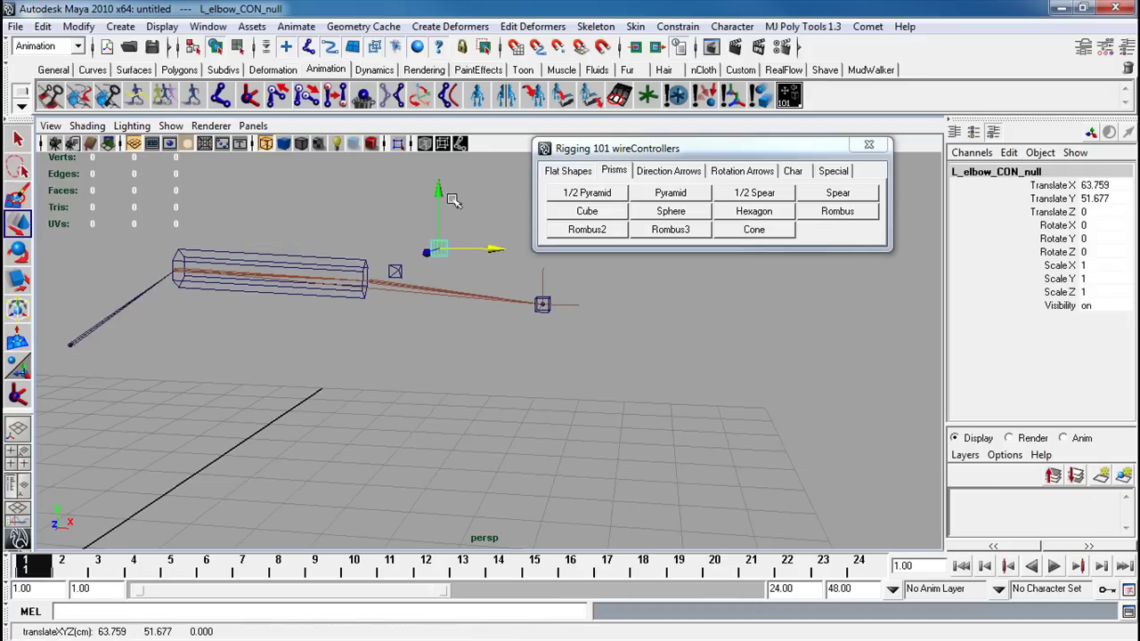
pyautogui.click(442, 194)
pyautogui.moveTo(441, 192); pyautogui.dragTo(554, 434)
# Rotate the elbow null to about -92.3 in Z in the front view to follow the forearm bone
pyautogui.press('space')
pyautogui.press('f')
pyautogui.press('e')
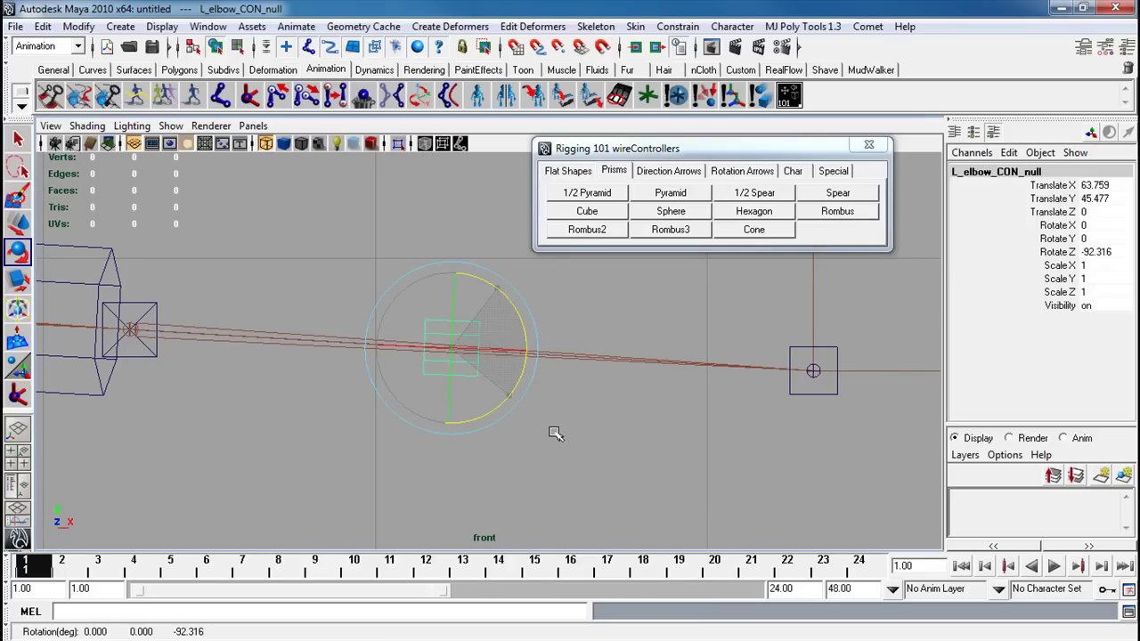
# Refine the elbow null's alignment with the forearm bone in the front view to about Translate Y 45.43 and Rotate Z -93.3
pyautogui.press('w')
pyautogui.keyDown('alt'); pyautogui.moveTo(545, 374); pyautogui.dragTo(673, 401, button='right'); pyautogui.keyUp('alt')
pyautogui.moveTo(418, 292); pyautogui.dragTo(420, 297)
pyautogui.press('e')
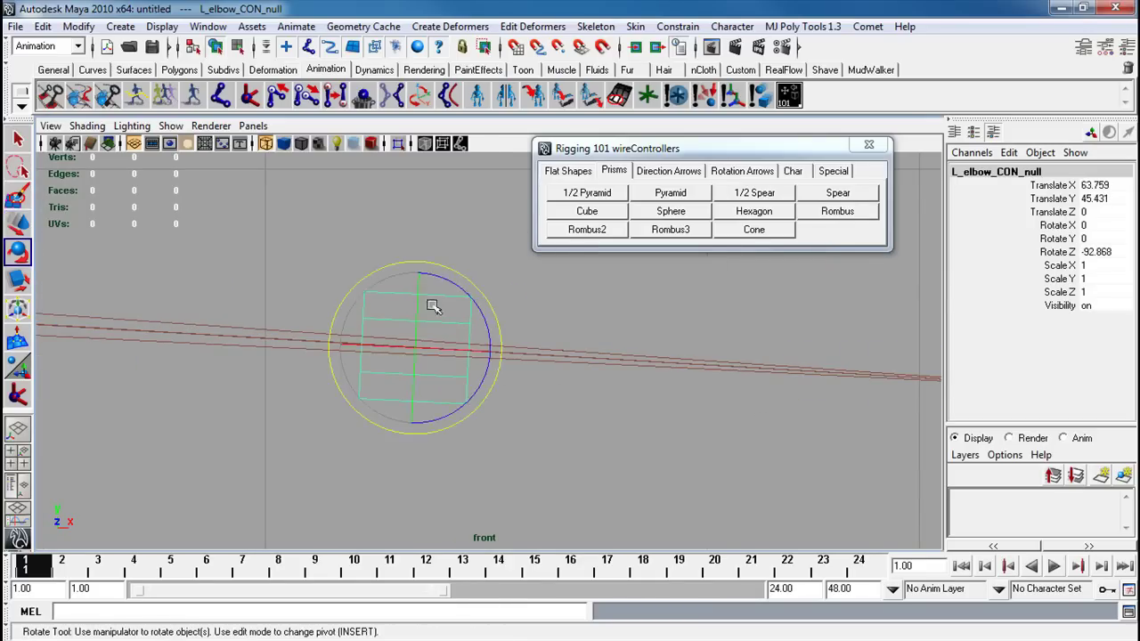
pyautogui.click(469, 300)
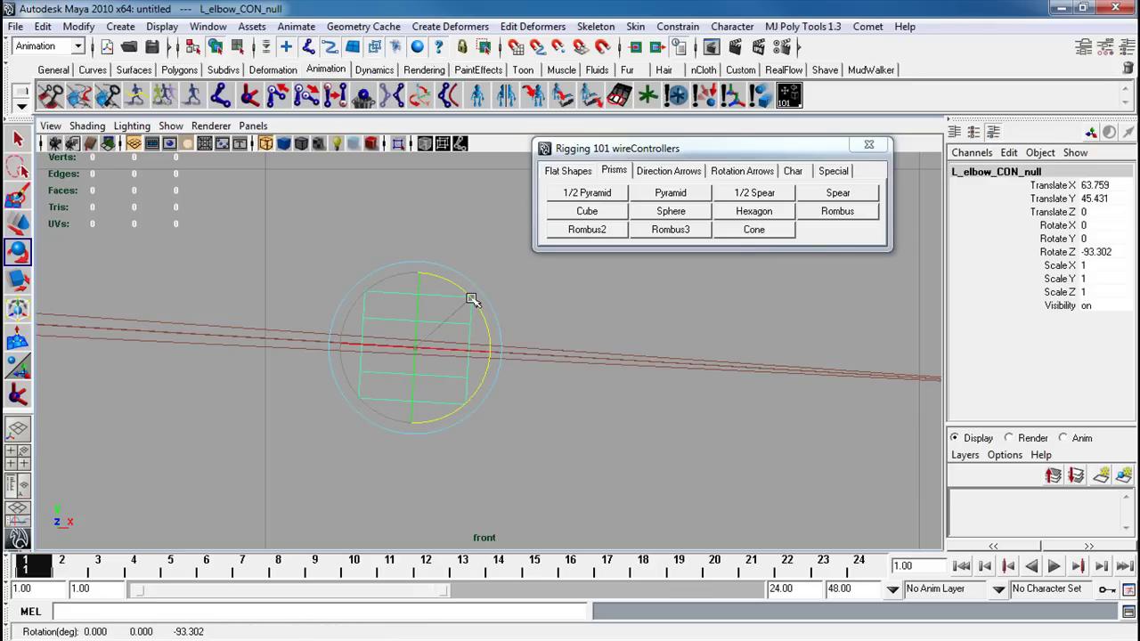
pyautogui.keyDown('alt'); pyautogui.moveTo(472, 325); pyautogui.dragTo(362, 319, button='right'); pyautogui.keyUp('alt')
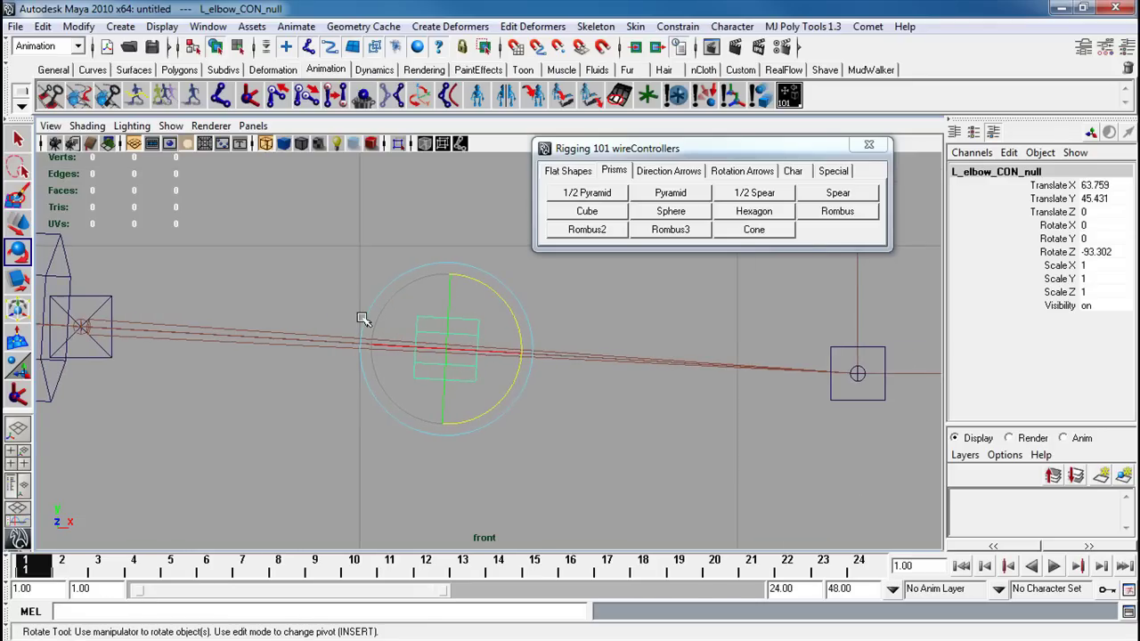
# Align the elbow null with the forearm bone in the top view at Translate Z -4.5 and about 15.46 in Rotate X
pyautogui.press('space')
pyautogui.moveTo(361, 317); pyautogui.dragTo(339, 316)
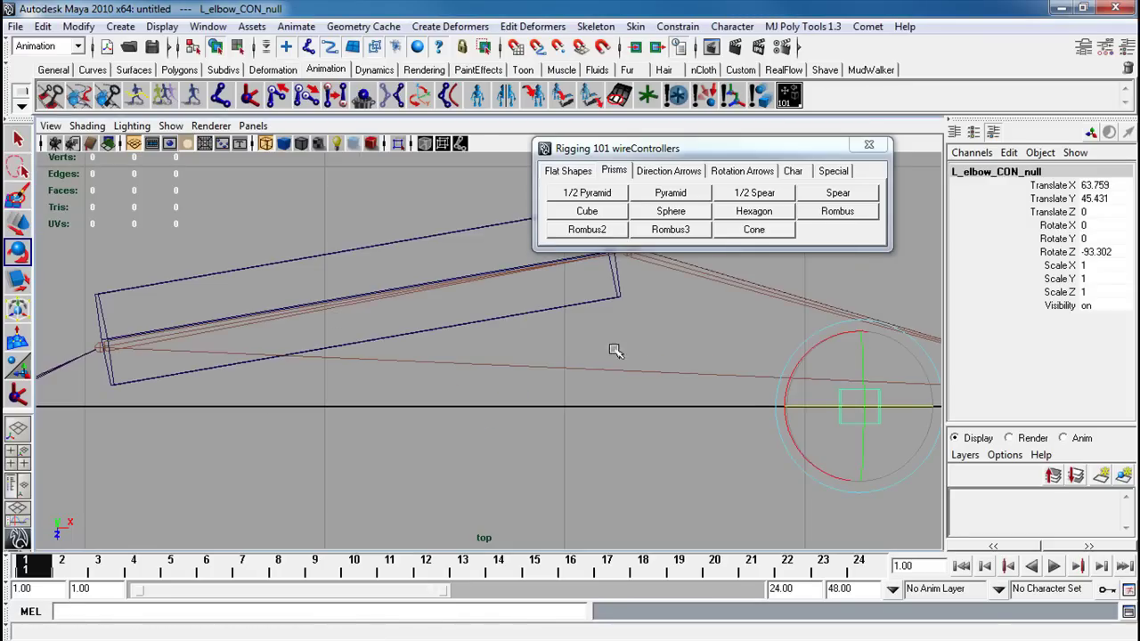
pyautogui.keyDown('alt'); pyautogui.moveTo(613, 347); pyautogui.dragTo(5, 343, button='middle'); pyautogui.keyUp('alt')
pyautogui.keyDown('alt'); pyautogui.moveTo(138, 357); pyautogui.dragTo(303, 354, button='middle'); pyautogui.keyUp('alt')
pyautogui.press('w')
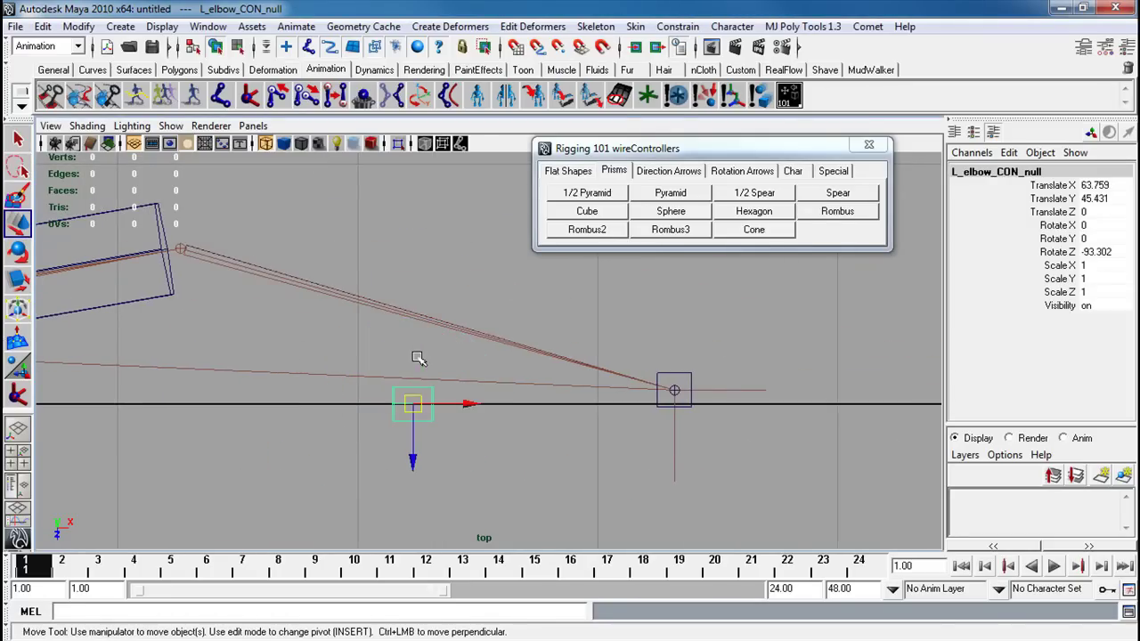
pyautogui.moveTo(415, 439); pyautogui.dragTo(447, 383)
pyautogui.press('e')
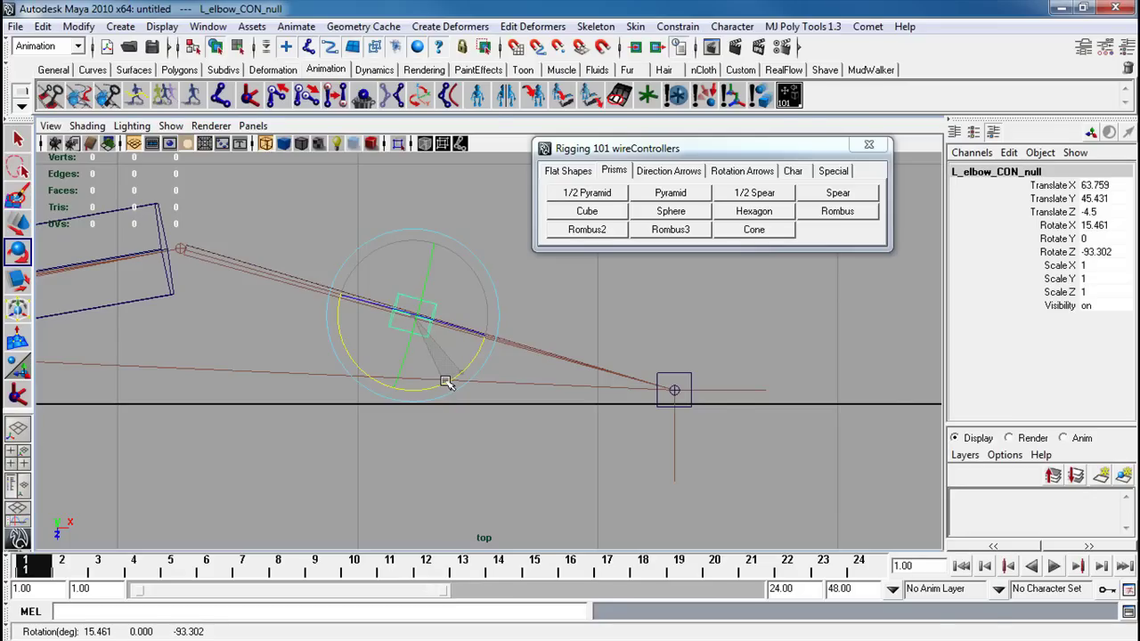
pyautogui.click(478, 392)
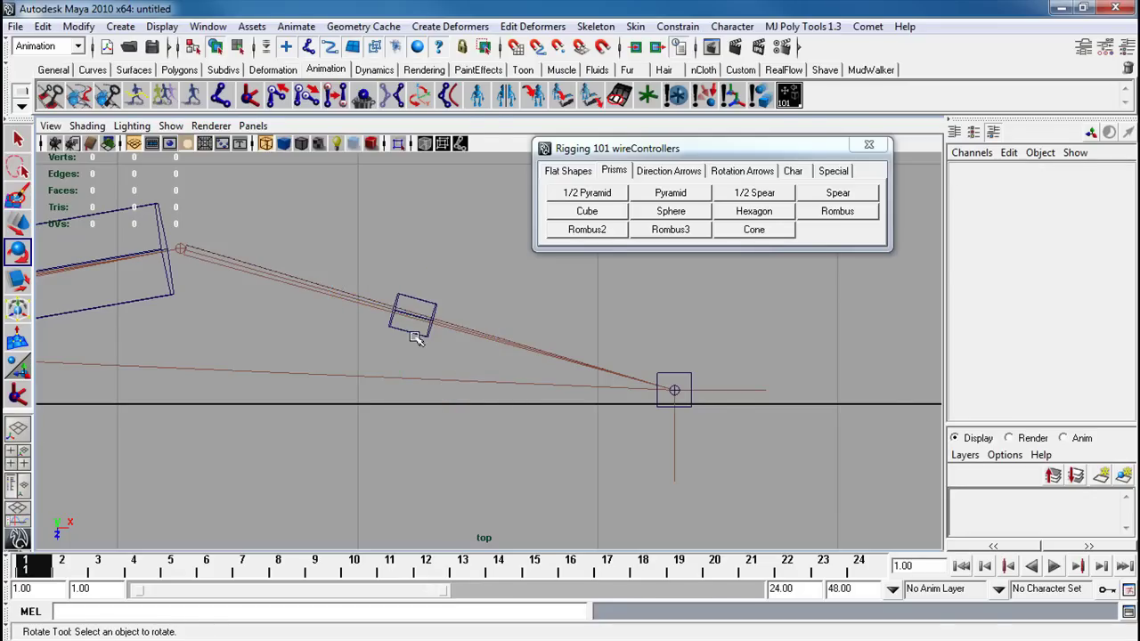
# Rename the forearm hexagon controller as L_elbow_CON
pyautogui.click(418, 334)
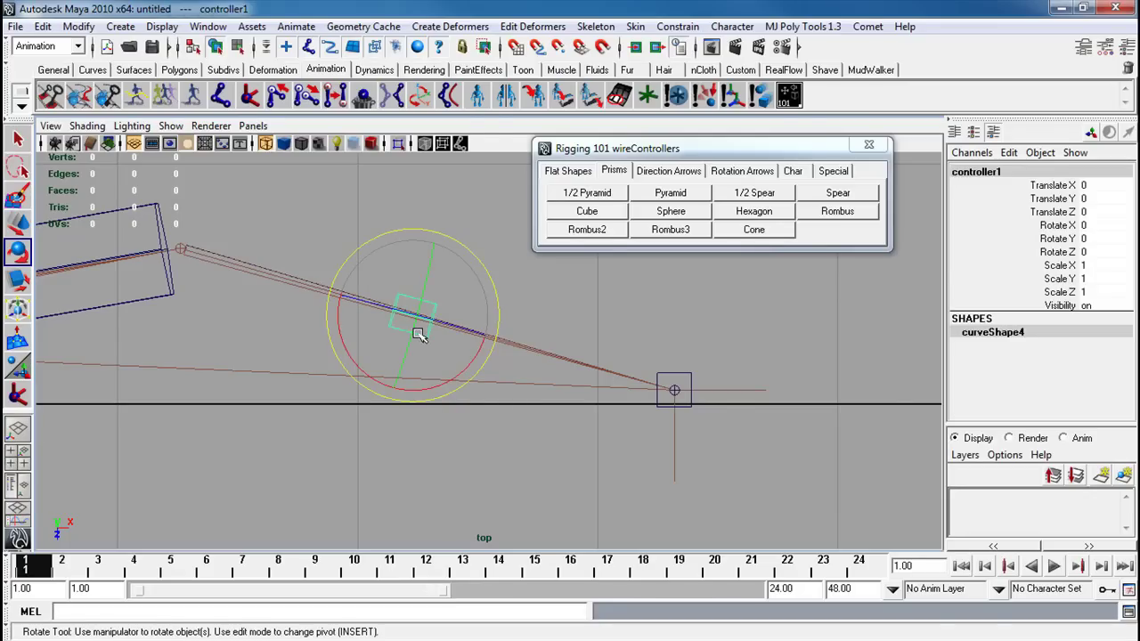
pyautogui.click(1011, 174)
pyautogui.write('L_elbow_CON')
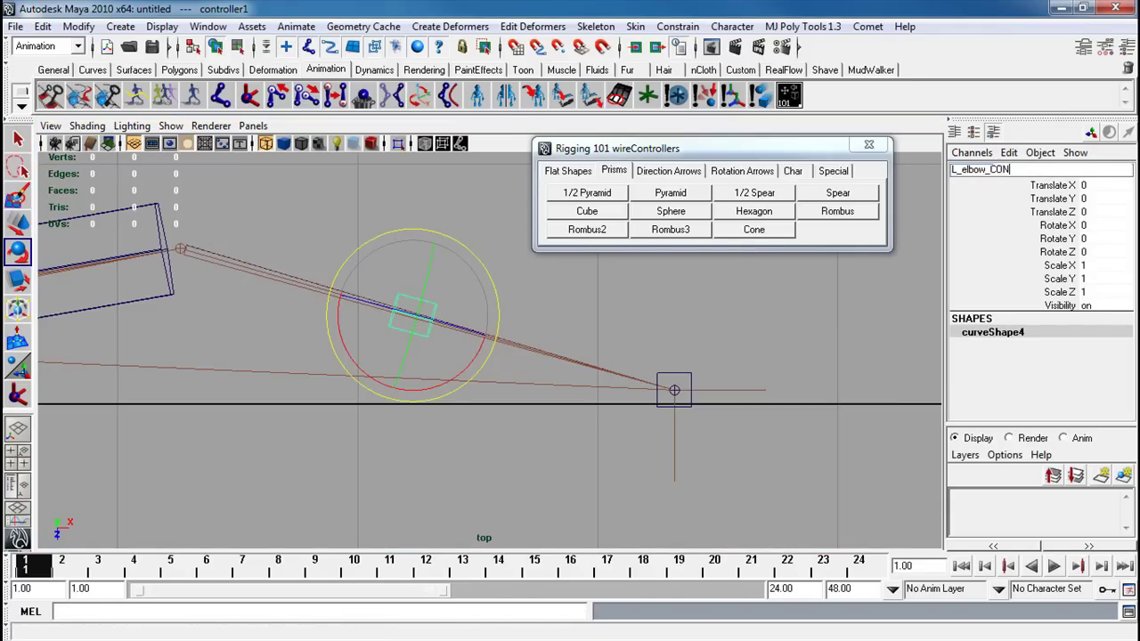
pyautogui.press('Return')
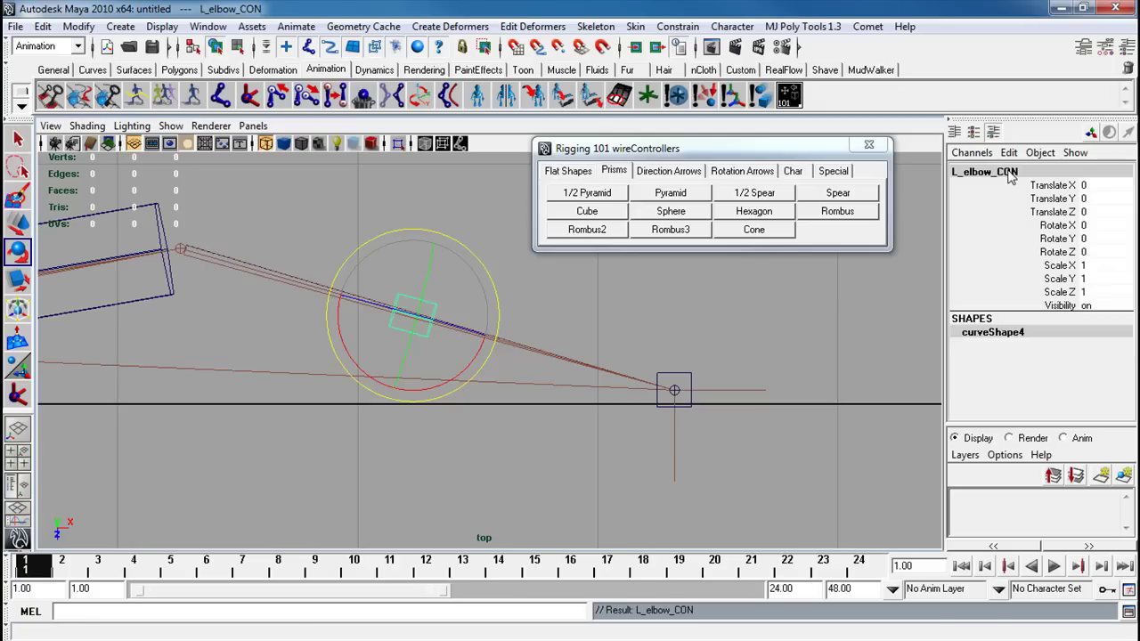
# Scale L_elbow_CON along its Y axis to about 12.55 so that it spans the forearm bone
pyautogui.press('r')
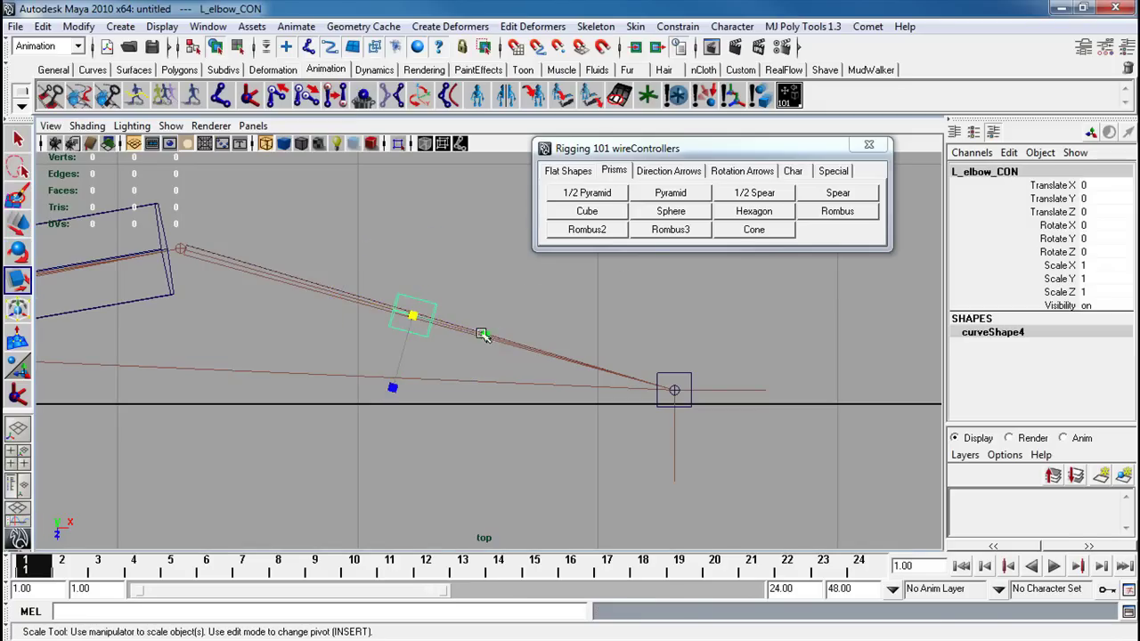
pyautogui.moveTo(483, 333); pyautogui.dragTo(679, 419)
pyautogui.moveTo(502, 344); pyautogui.dragTo(415, 320)
pyautogui.moveTo(485, 336); pyautogui.dragTo(542, 351)
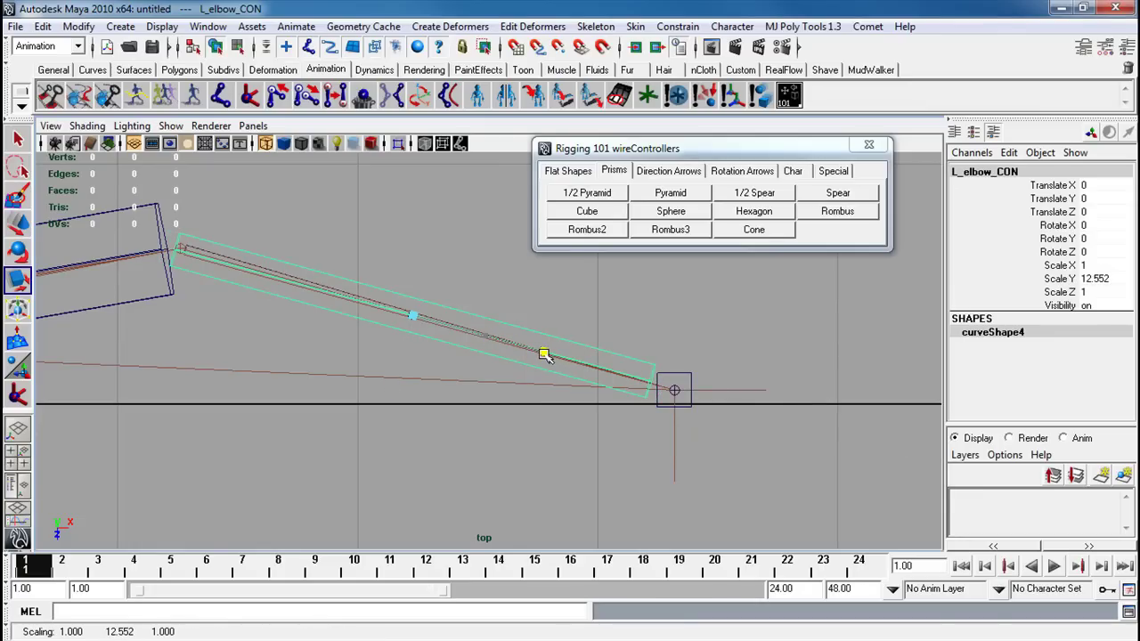
# Set the Move tool to Object axes and slide L_elbow_CON along the forearm to about Translate Y 0.663
pyautogui.press('w')
pyautogui.doubleClick(18, 224)
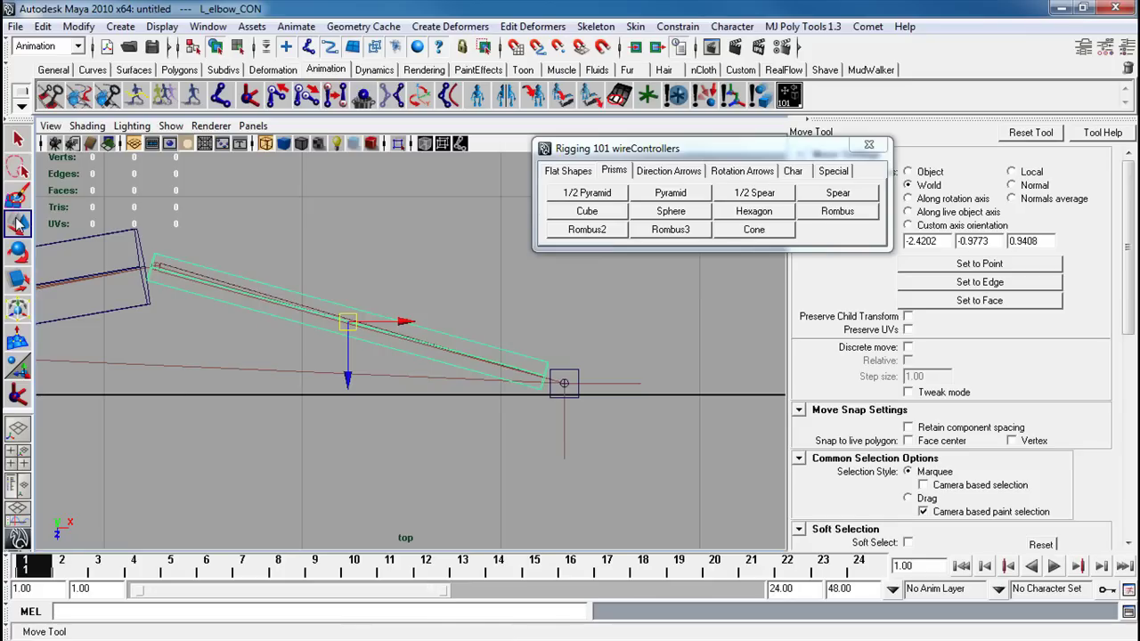
pyautogui.click(934, 173)
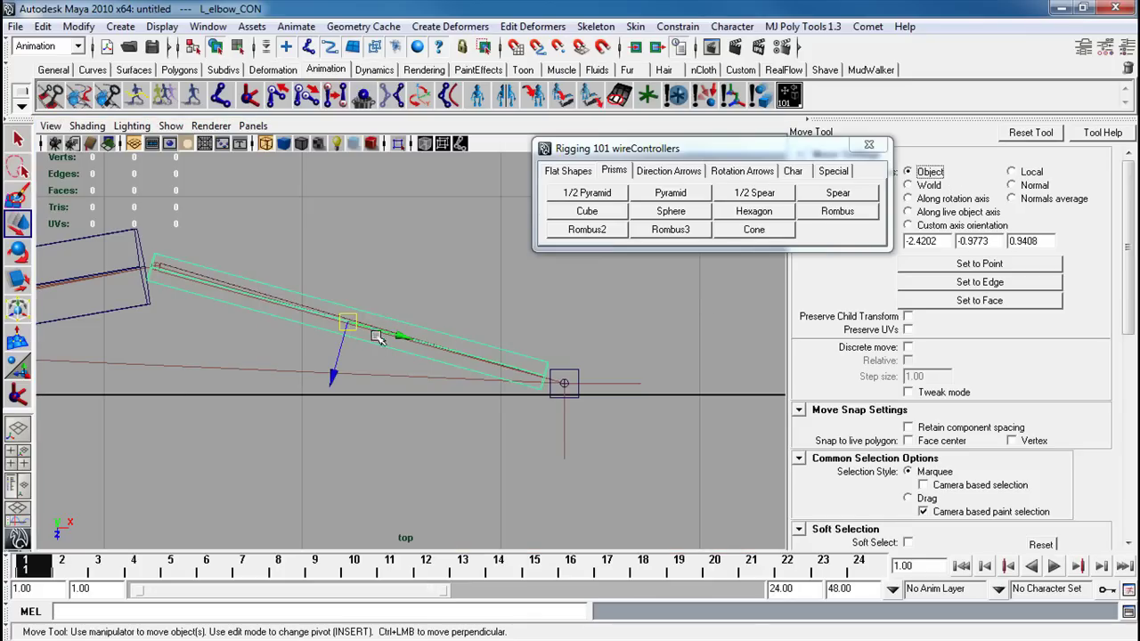
pyautogui.moveTo(381, 335); pyautogui.dragTo(401, 340)
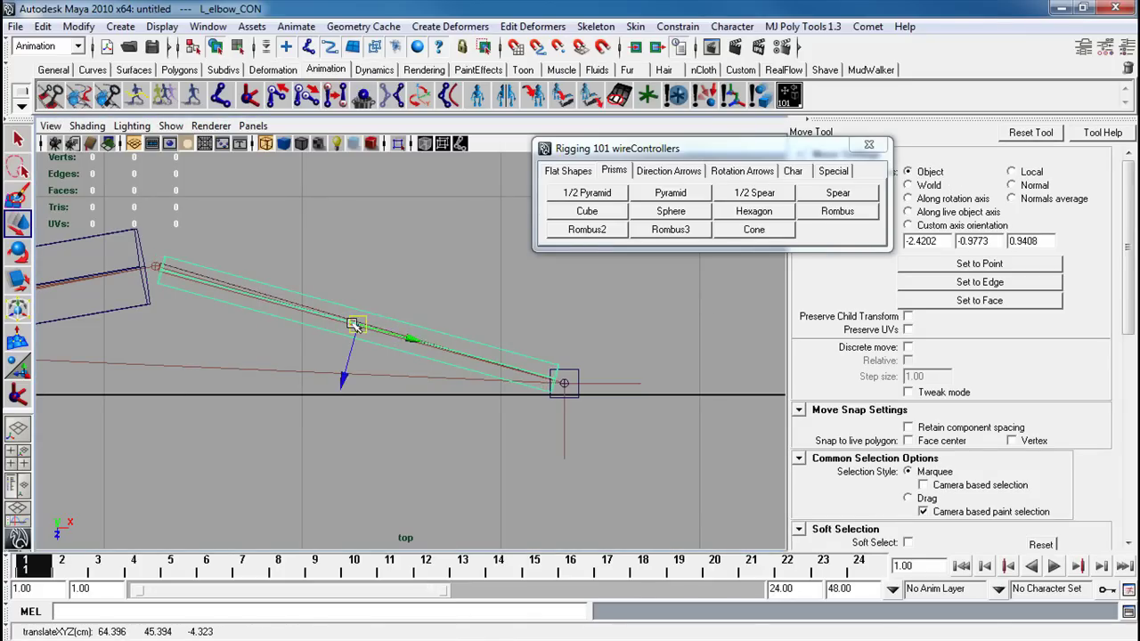
pyautogui.press('Insert')
pyautogui.press('Insert')
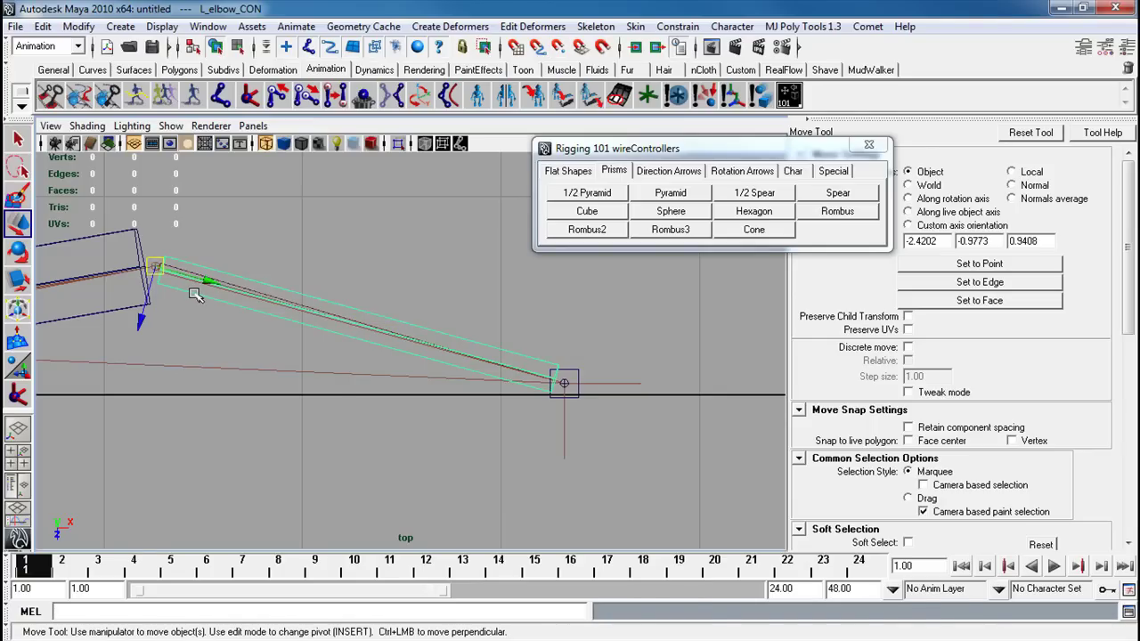
pyautogui.hotkey('ctrl', 'z')
# Thicken L_elbow_CON to about 2.405 in Scale X and Z and place its pivot on the elbow joint
pyautogui.press('r')
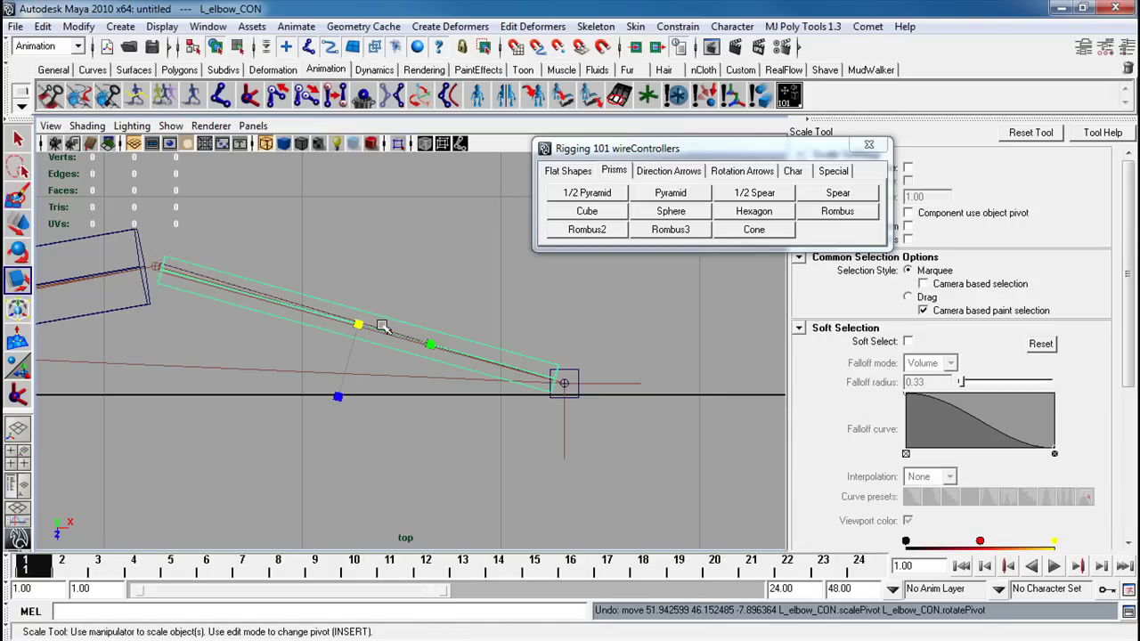
pyautogui.moveTo(448, 344); pyautogui.dragTo(532, 378)
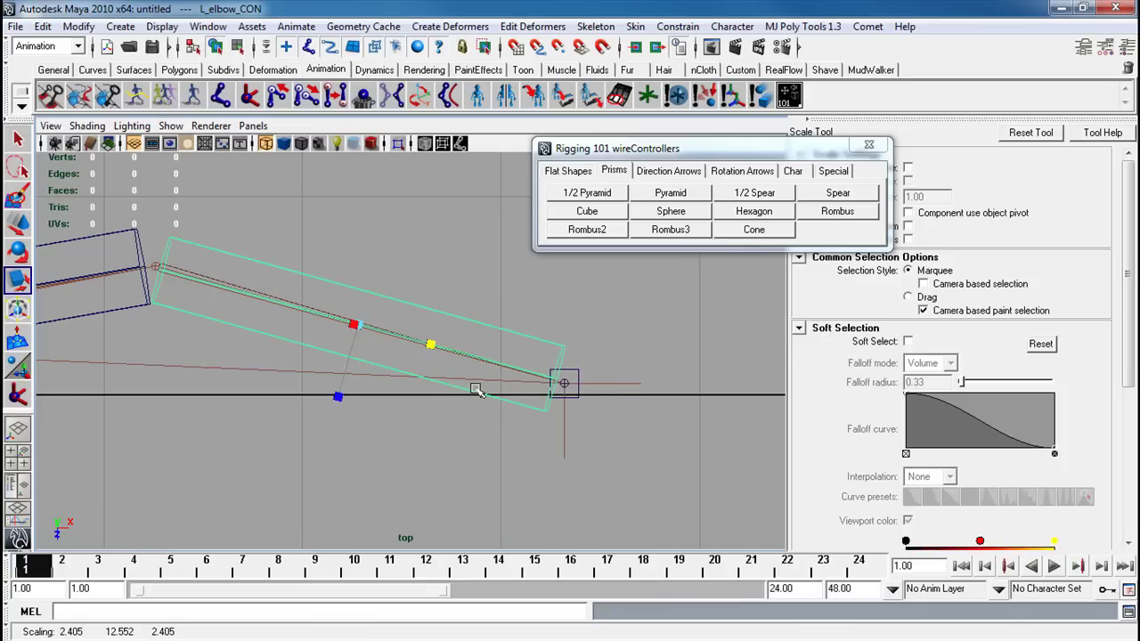
pyautogui.press('Insert')
pyautogui.moveTo(363, 325); pyautogui.dragTo(160, 270)
pyautogui.press('Insert')
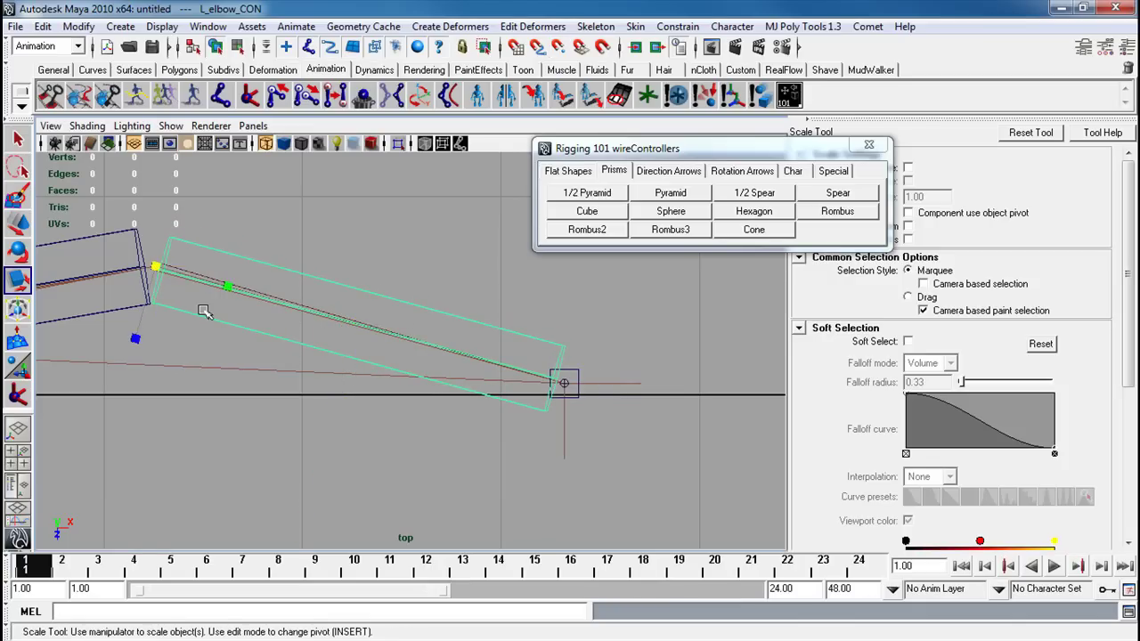
# Restore the channel display and freeze the transformations of L_elbow_CON in the perspective view
pyautogui.press('space')
pyautogui.moveTo(213, 306); pyautogui.dragTo(213, 272)
pyautogui.keyDown('alt'); pyautogui.moveTo(332, 318); pyautogui.dragTo(348, 325); pyautogui.keyUp('alt')
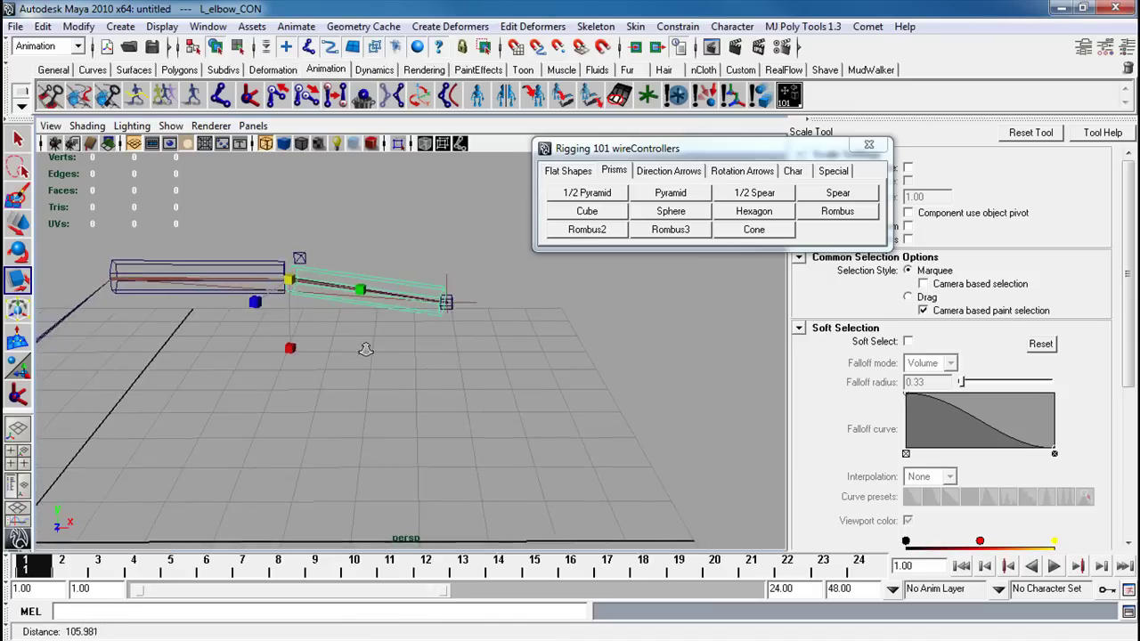
pyautogui.keyDown('alt'); pyautogui.moveTo(366, 349); pyautogui.dragTo(257, 305); pyautogui.keyUp('alt')
pyautogui.keyDown('alt'); pyautogui.moveTo(261, 314); pyautogui.dragTo(289, 361, button='middle'); pyautogui.keyUp('alt')
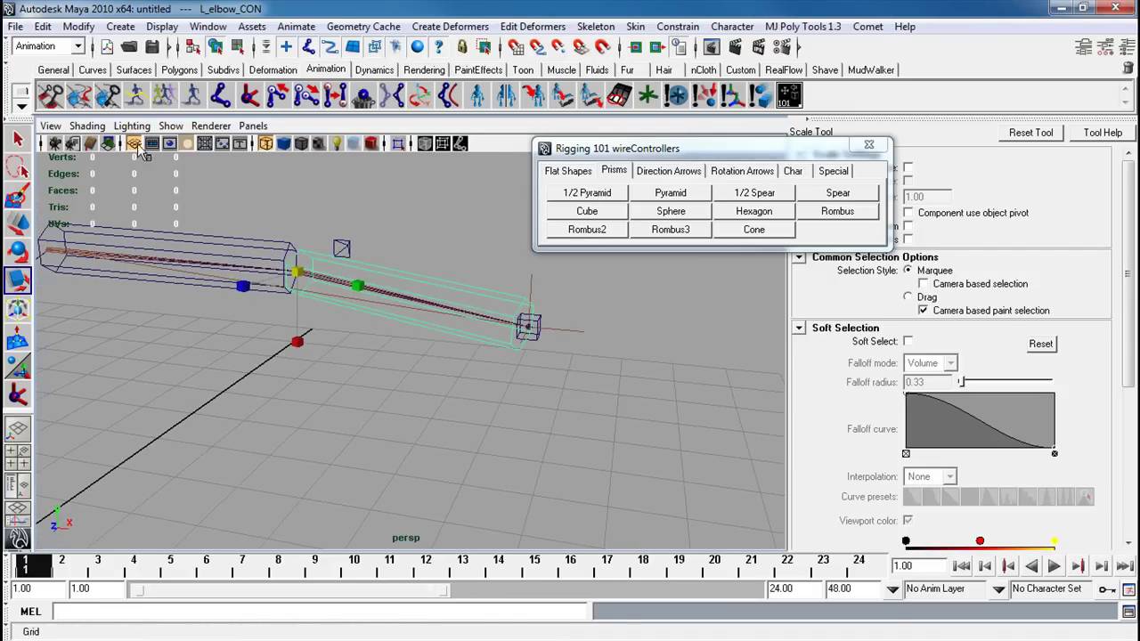
pyautogui.hotkey('ctrl', 'a')
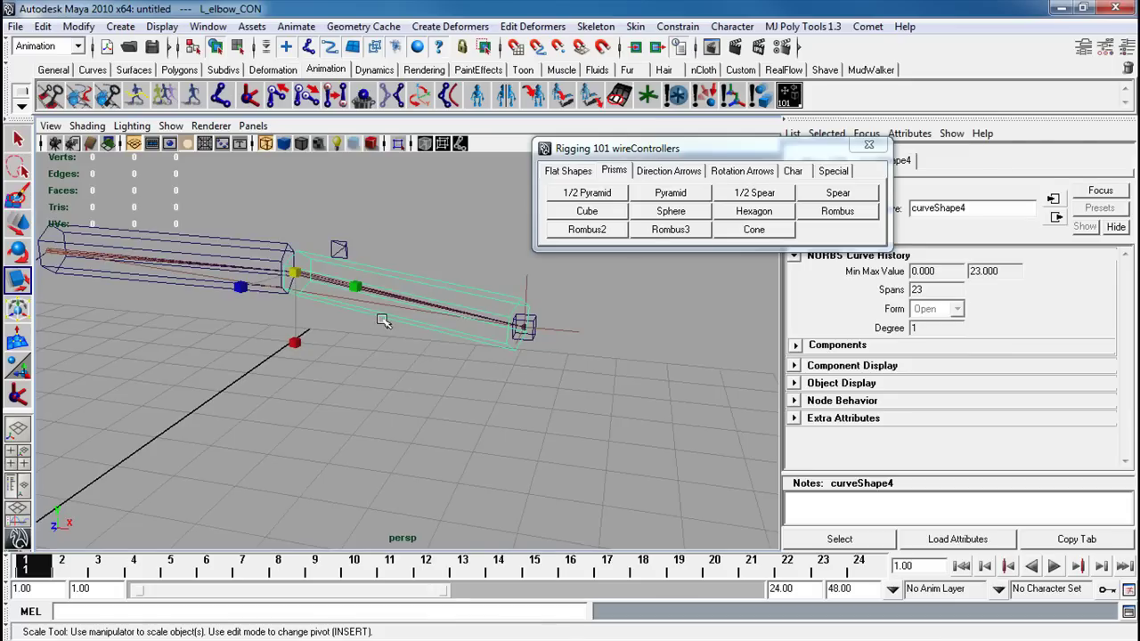
pyautogui.hotkey('ctrl', 'a')
pyautogui.click(78, 26)
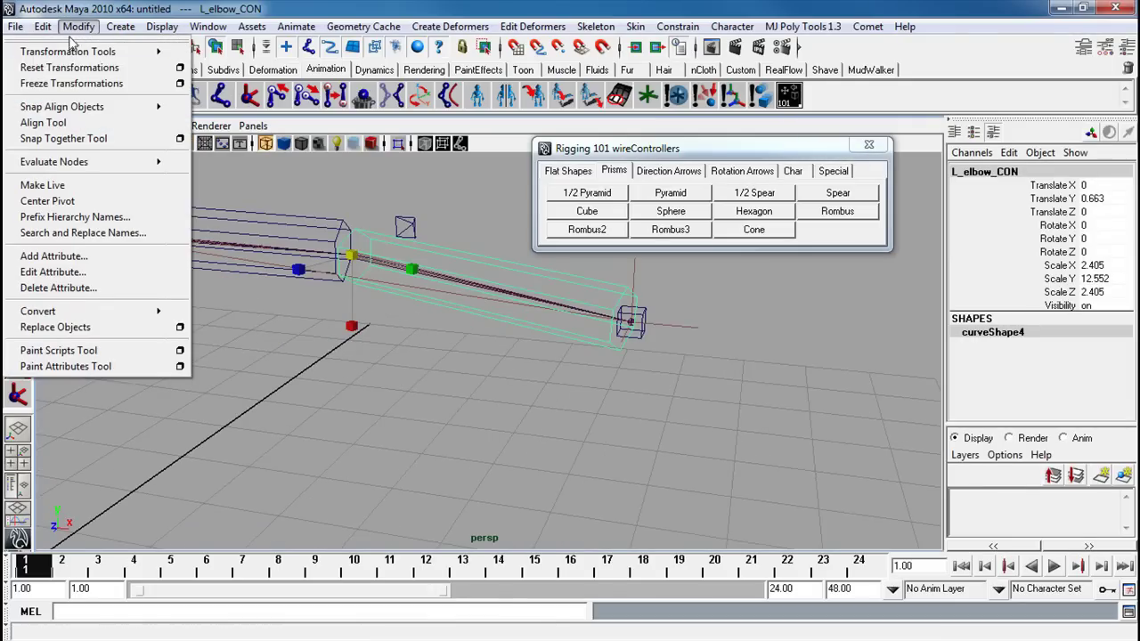
pyautogui.click(78, 84)
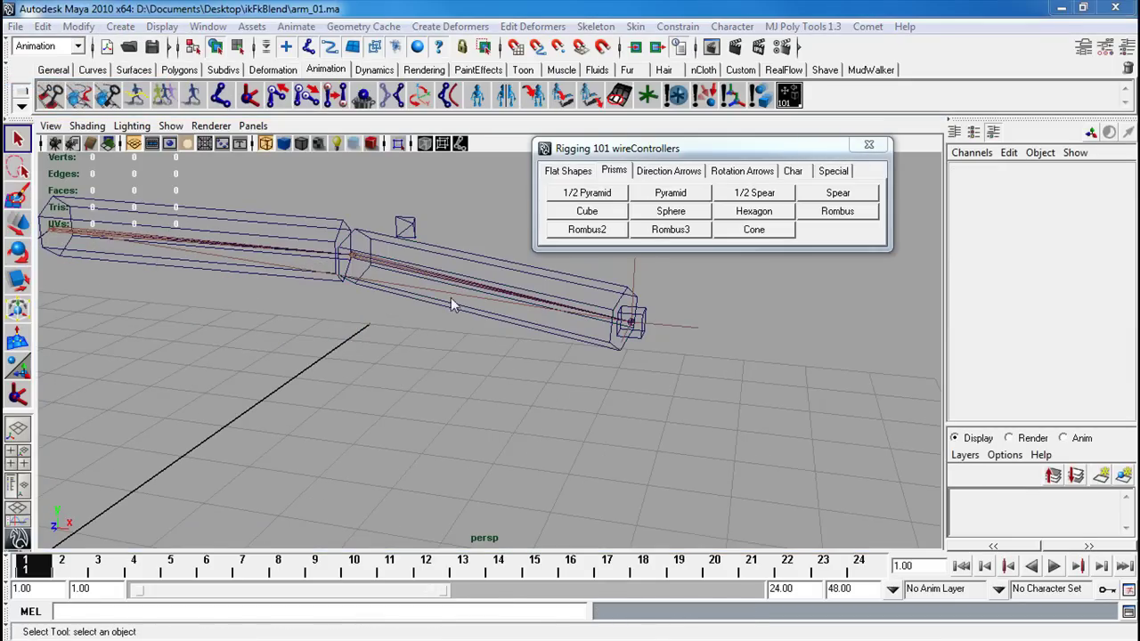
# Open the Hypergraph Hierarchy, frame all nodes and examine the left shoulder and elbow controllers under their nulls
pyautogui.keyDown('alt'); pyautogui.moveTo(273, 363); pyautogui.dragTo(305, 352); pyautogui.keyUp('alt')
pyautogui.keyDown('alt'); pyautogui.moveTo(371, 363); pyautogui.dragTo(490, 384, button='middle'); pyautogui.keyUp('alt')
pyautogui.click(207, 26)
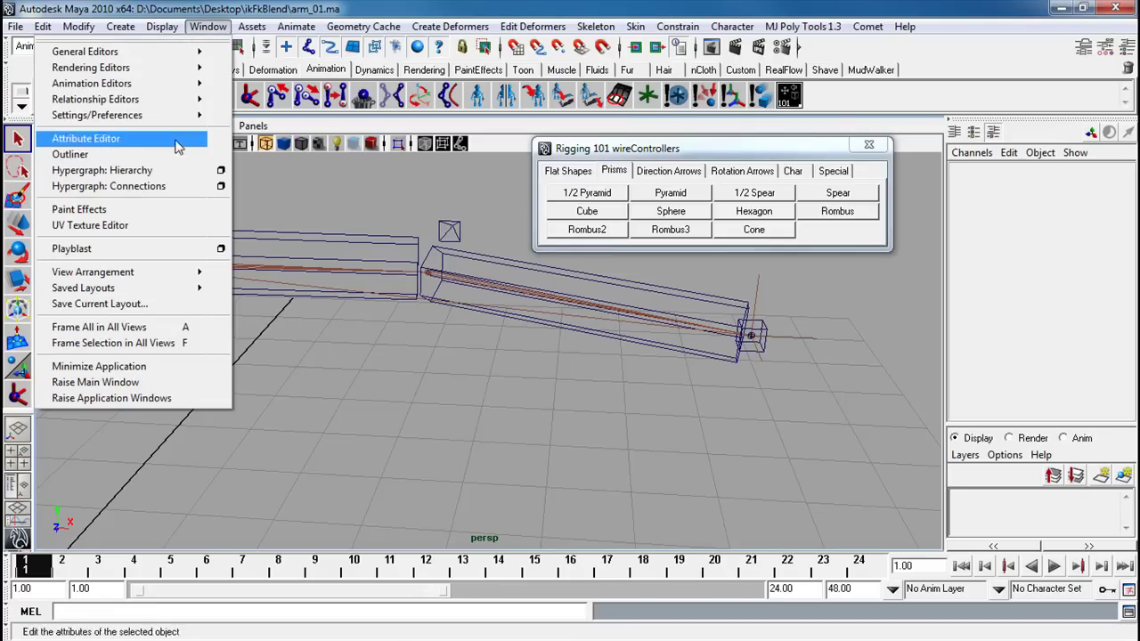
pyautogui.click(163, 174)
pyautogui.moveTo(722, 123); pyautogui.dragTo(544, 66)
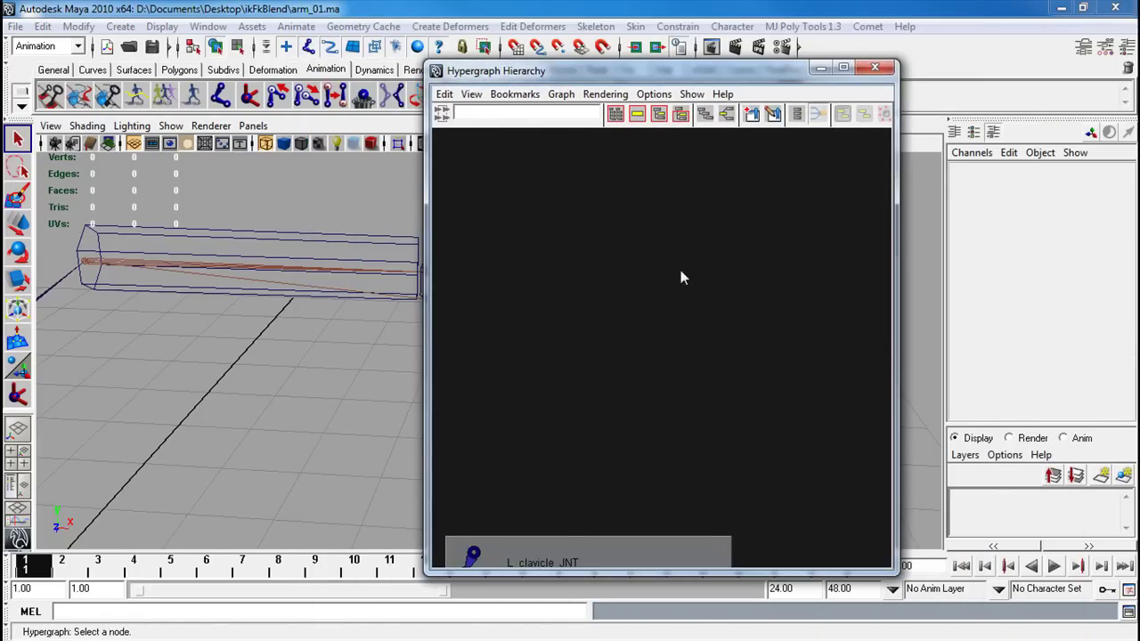
pyautogui.press('a')
pyautogui.keyDown('alt'); pyautogui.moveTo(653, 349); pyautogui.dragTo(578, 282, button='middle'); pyautogui.keyUp('alt')
pyautogui.keyDown('alt'); pyautogui.moveTo(653, 323); pyautogui.dragTo(579, 319, button='middle'); pyautogui.keyUp('alt')
pyautogui.keyDown('alt'); pyautogui.moveTo(692, 304); pyautogui.dragTo(577, 304, button='middle'); pyautogui.keyUp('alt')
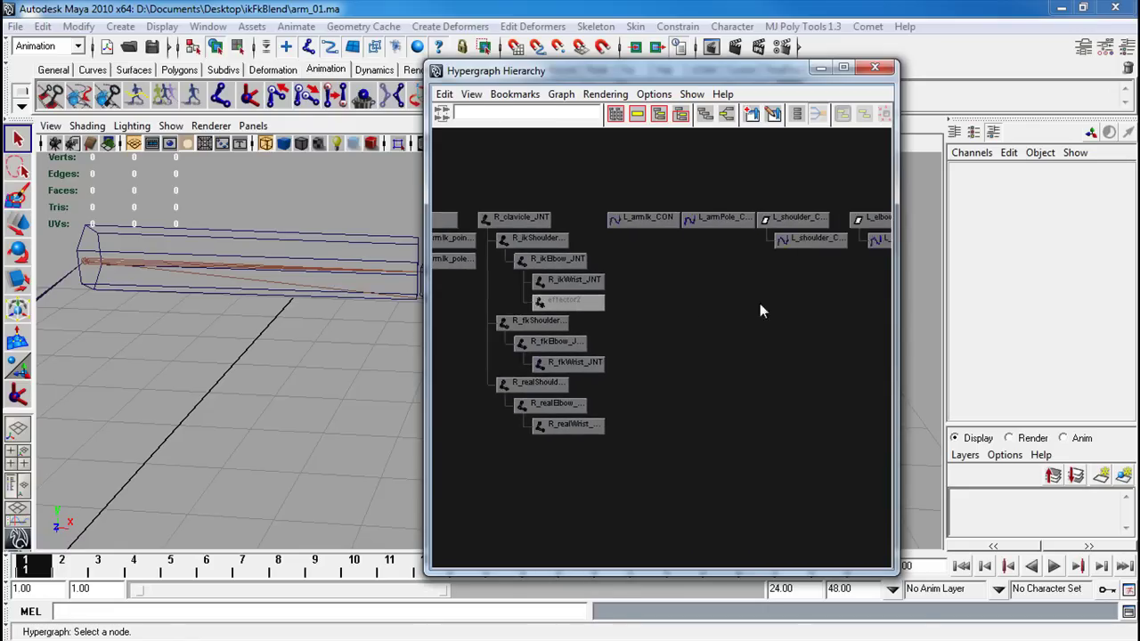
pyautogui.moveTo(760, 303)
pyautogui.keyDown('alt'); pyautogui.mouseDown(button='middle')
pyautogui.moveTo(659, 308)
pyautogui.moveTo(733, 303)
pyautogui.mouseUp(button='middle'); pyautogui.keyUp('alt')
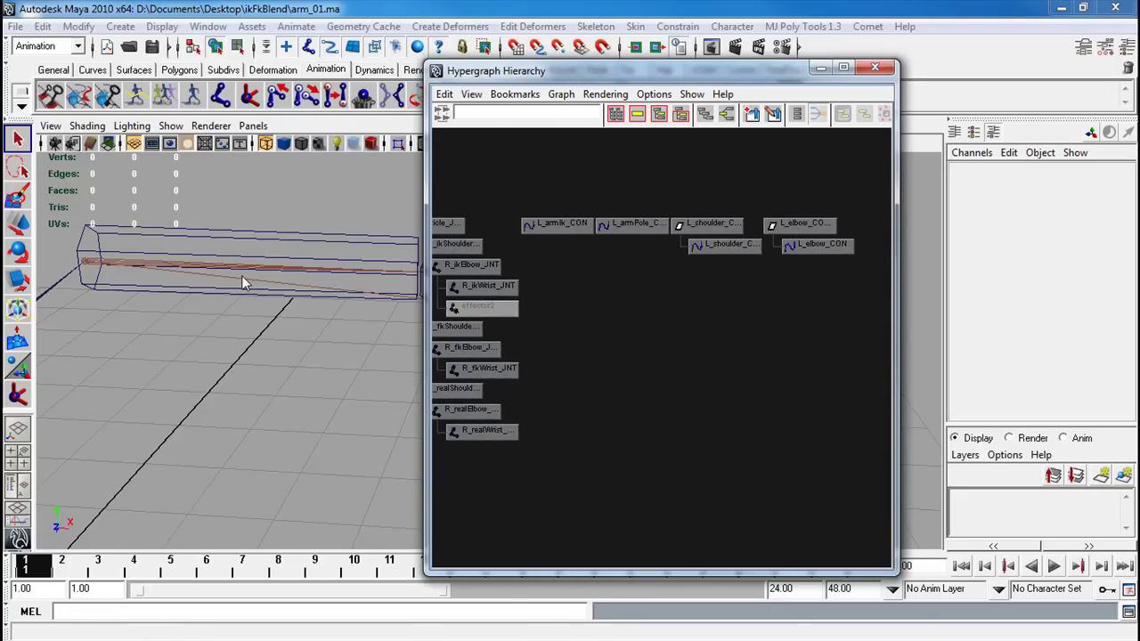
# Orient-constrain L_fkShoulder_JNT to L_shoulder_CON with Maintain offset enabled on all axes
pyautogui.keyDown('alt'); pyautogui.moveTo(265, 317); pyautogui.dragTo(293, 285); pyautogui.keyUp('alt')
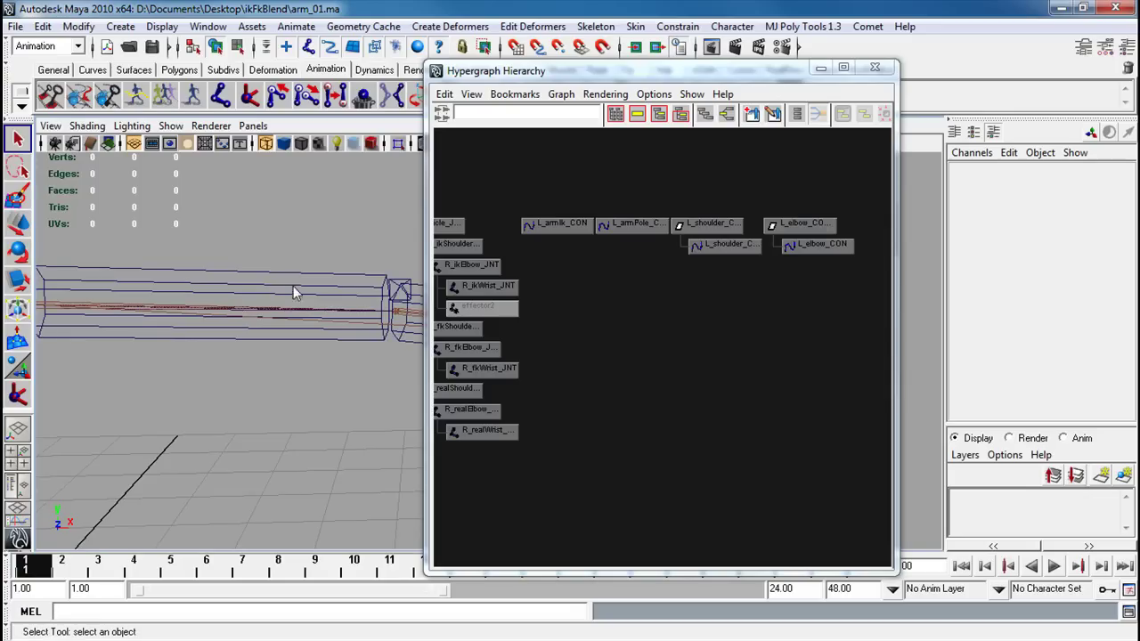
pyautogui.click(297, 277)
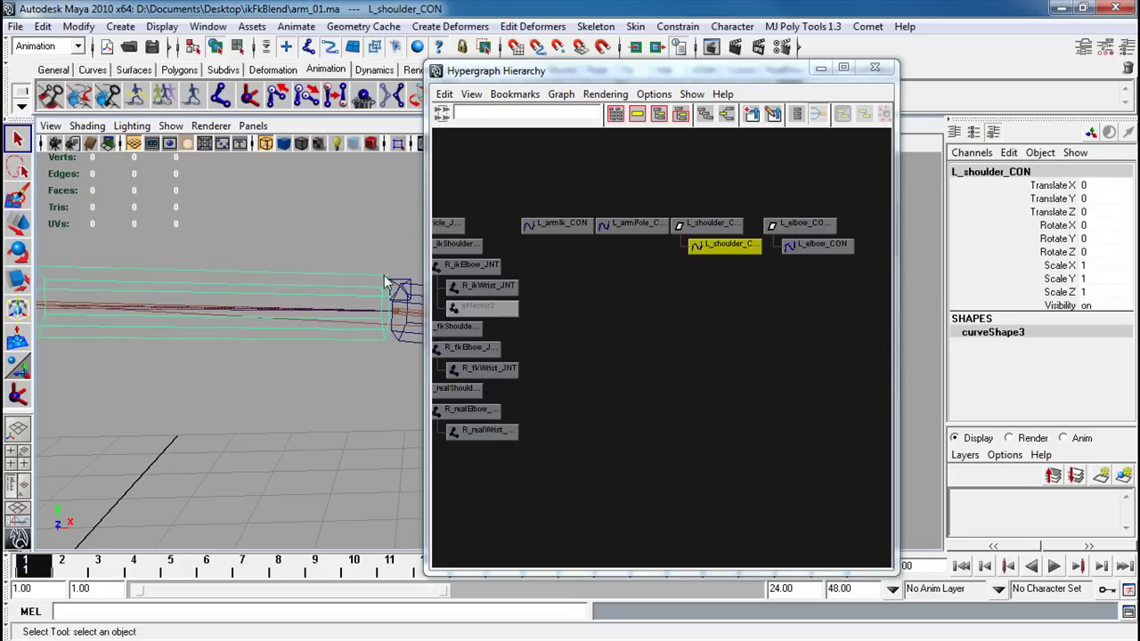
pyautogui.click(729, 264)
pyautogui.click(738, 247)
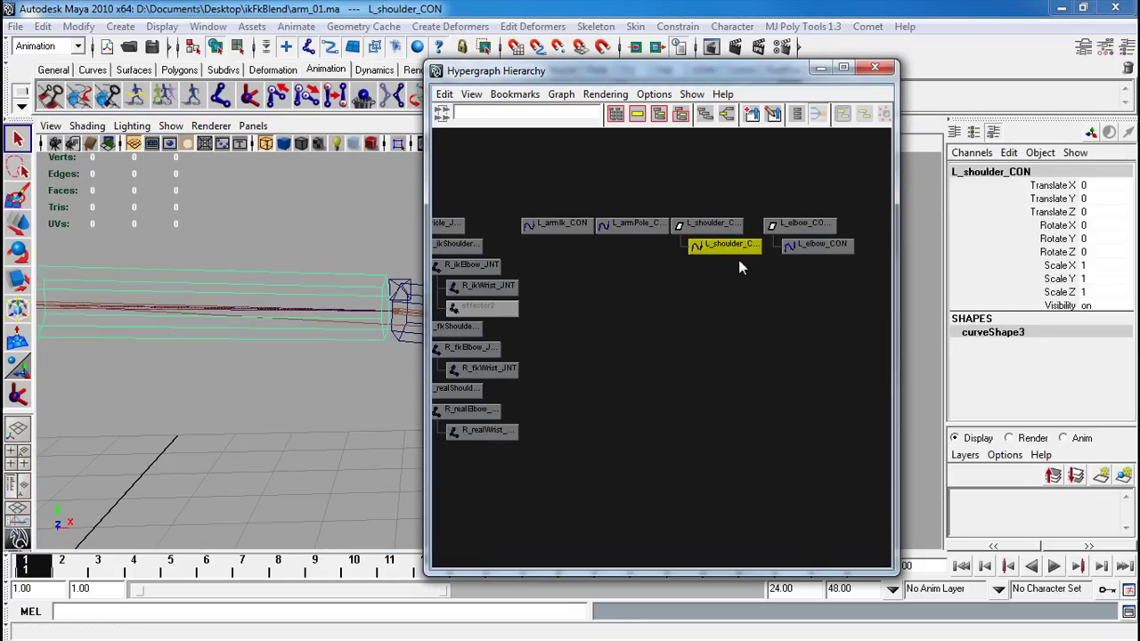
pyautogui.keyDown('alt'); pyautogui.moveTo(613, 332); pyautogui.dragTo(686, 363, button='middle'); pyautogui.keyUp('alt')
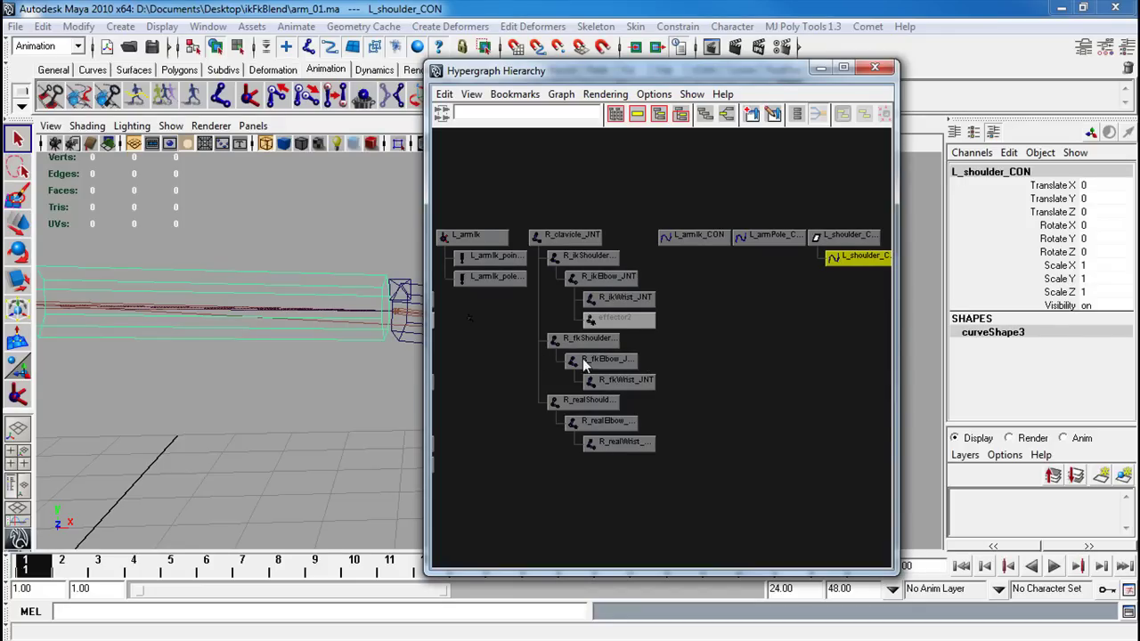
pyautogui.keyDown('alt'); pyautogui.moveTo(582, 358); pyautogui.dragTo(661, 372, button='middle'); pyautogui.keyUp('alt')
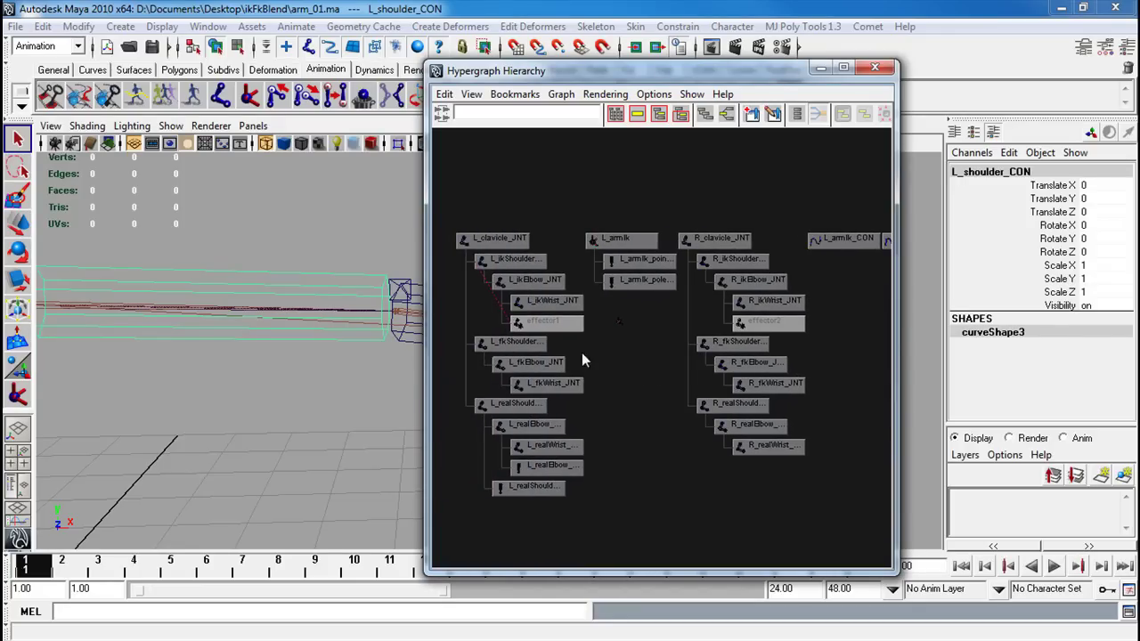
pyautogui.click(522, 345)
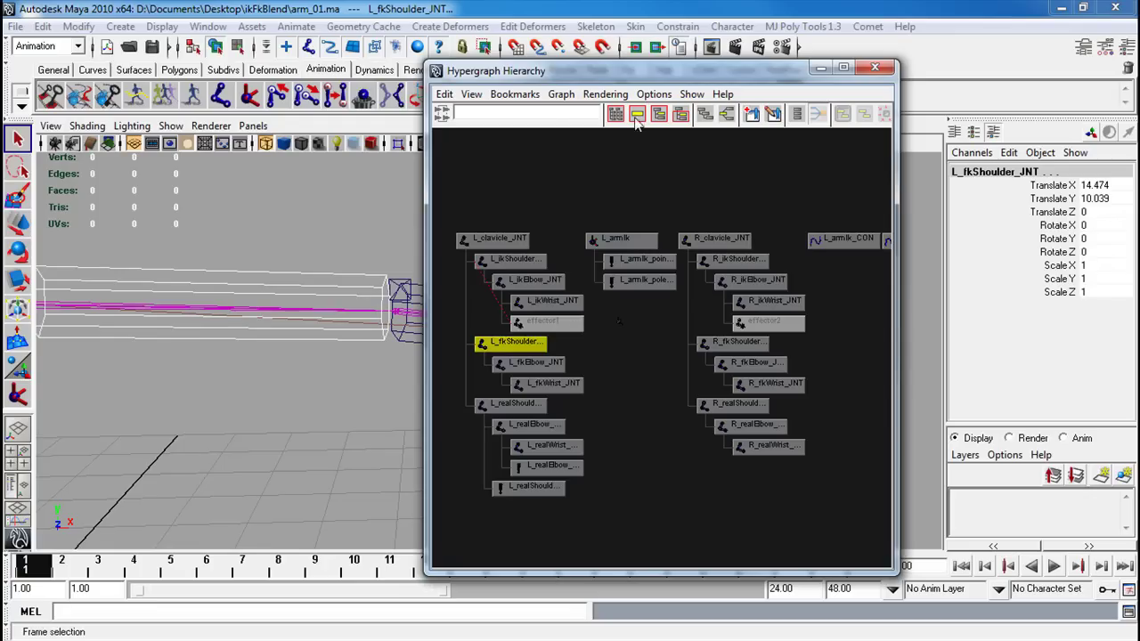
pyautogui.click(678, 26)
pyautogui.click(693, 82)
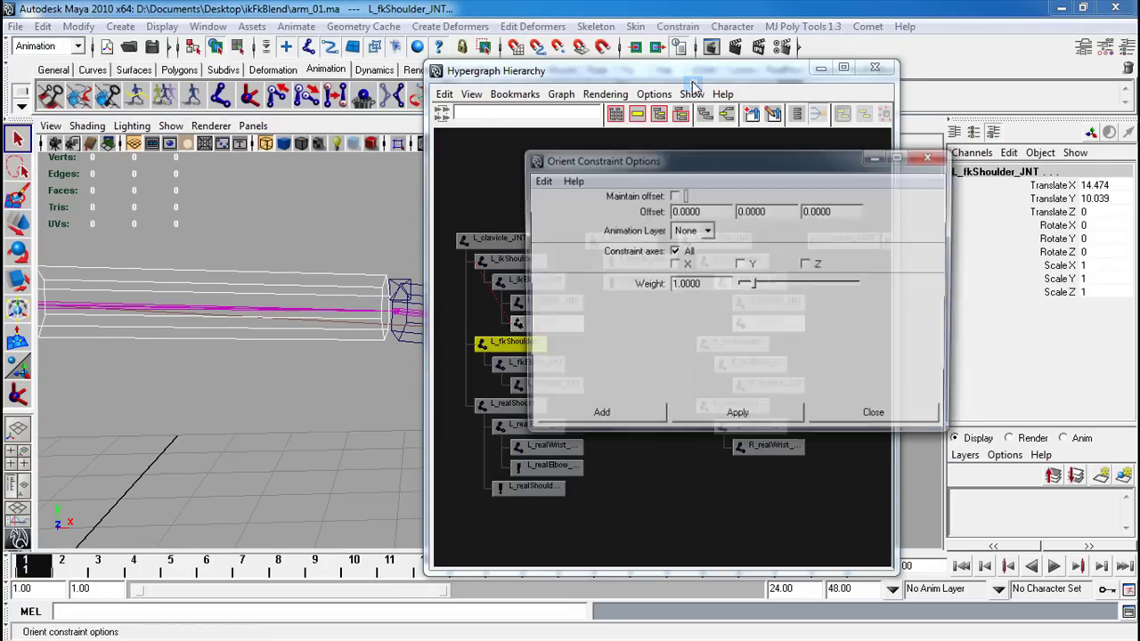
pyautogui.click(674, 195)
pyautogui.click(793, 417)
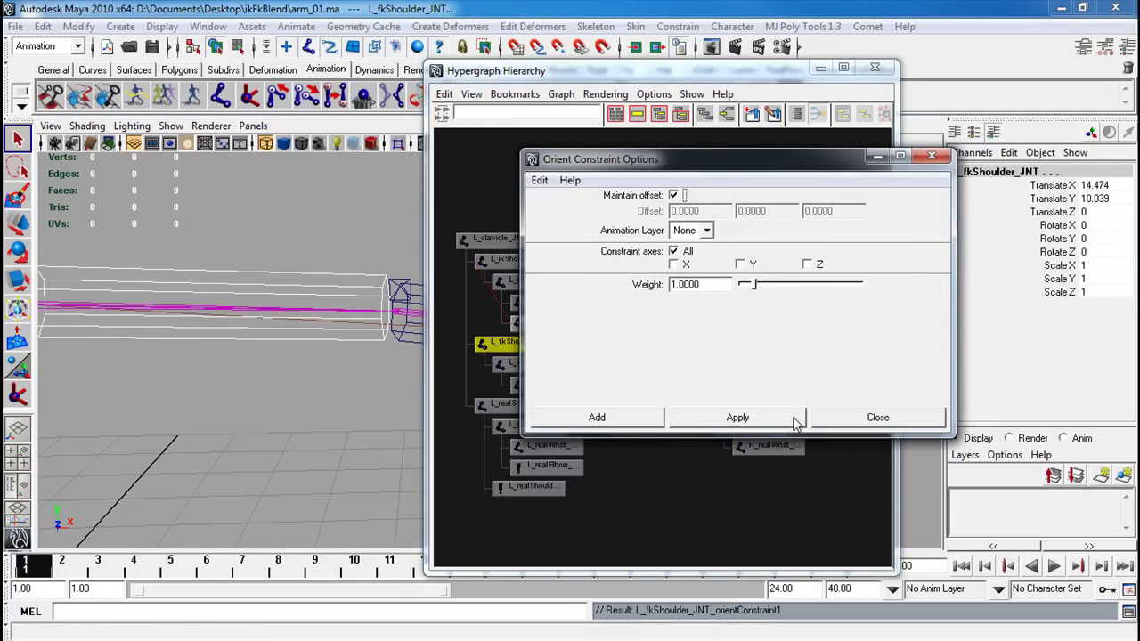
pyautogui.click(931, 156)
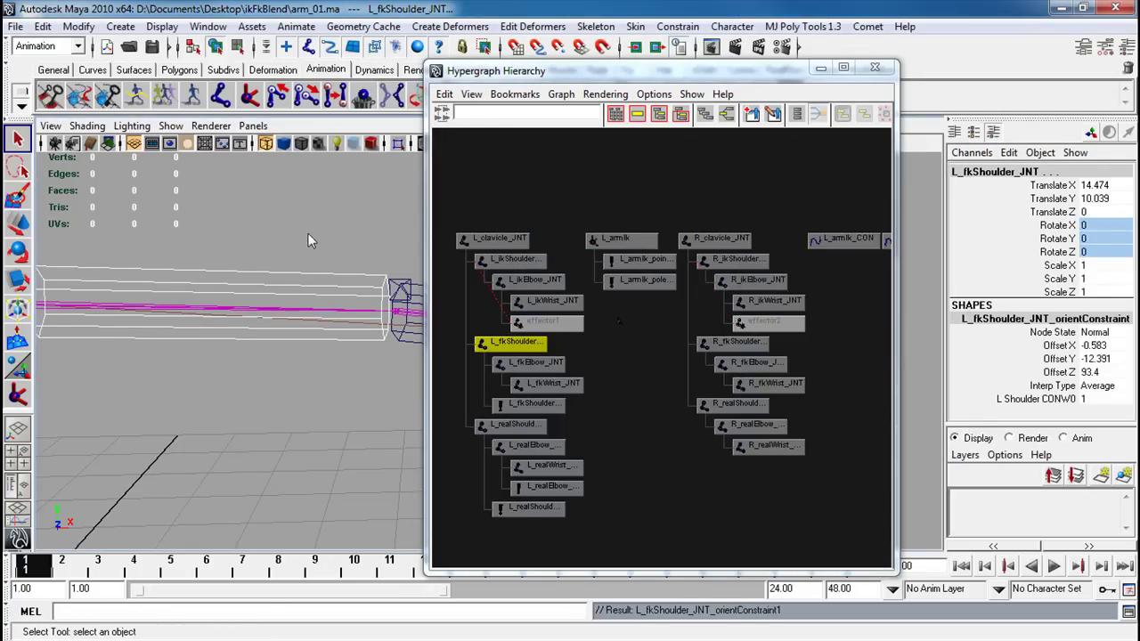
# Orient-constrain L_fkElbow_JNT to L_elbow_CON with the same constraint options
pyautogui.keyDown('alt'); pyautogui.moveTo(741, 390); pyautogui.dragTo(544, 386, button='middle'); pyautogui.keyUp('alt')
pyautogui.click(846, 268)
pyautogui.keyDown('alt'); pyautogui.moveTo(470, 392); pyautogui.dragTo(613, 400, button='middle'); pyautogui.keyUp('alt')
pyautogui.keyDown('alt'); pyautogui.moveTo(520, 401); pyautogui.dragTo(631, 401, button='middle'); pyautogui.keyUp('alt')
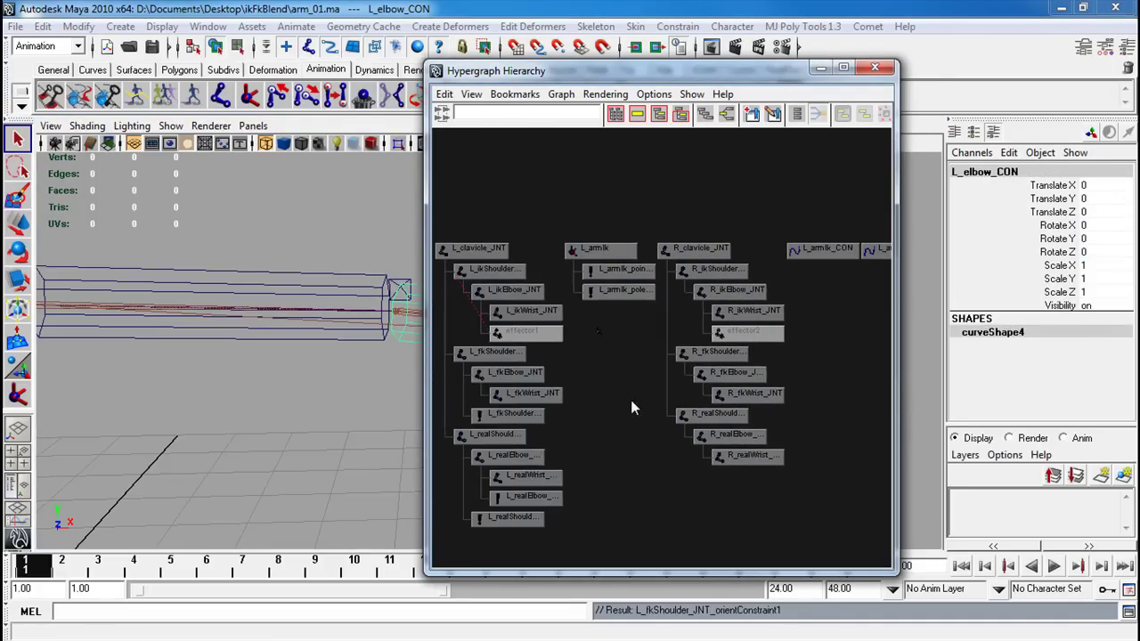
pyautogui.click(531, 378)
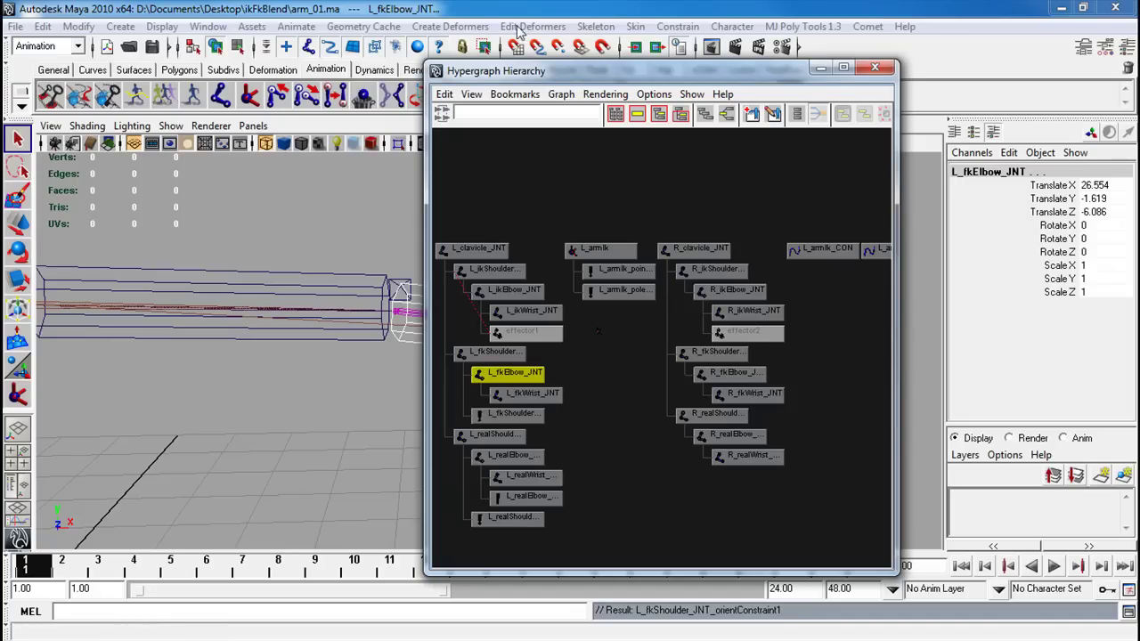
pyautogui.click(677, 26)
pyautogui.click(552, 82)
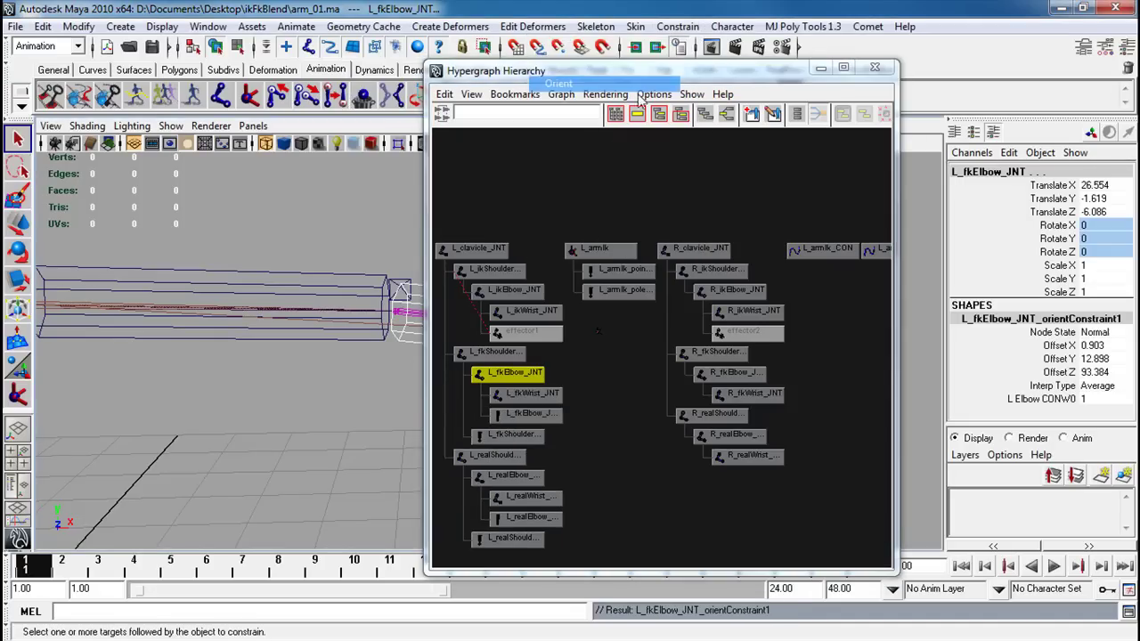
# Test the forearm control by rotating L_elbow_CON about its X axis, undo the rotation and clear the selection
pyautogui.click(349, 278)
pyautogui.keyDown('alt'); pyautogui.moveTo(349, 278); pyautogui.dragTo(241, 219, button='right'); pyautogui.keyUp('alt')
pyautogui.keyDown('alt'); pyautogui.moveTo(241, 219); pyautogui.dragTo(142, 219, button='middle'); pyautogui.keyUp('alt')
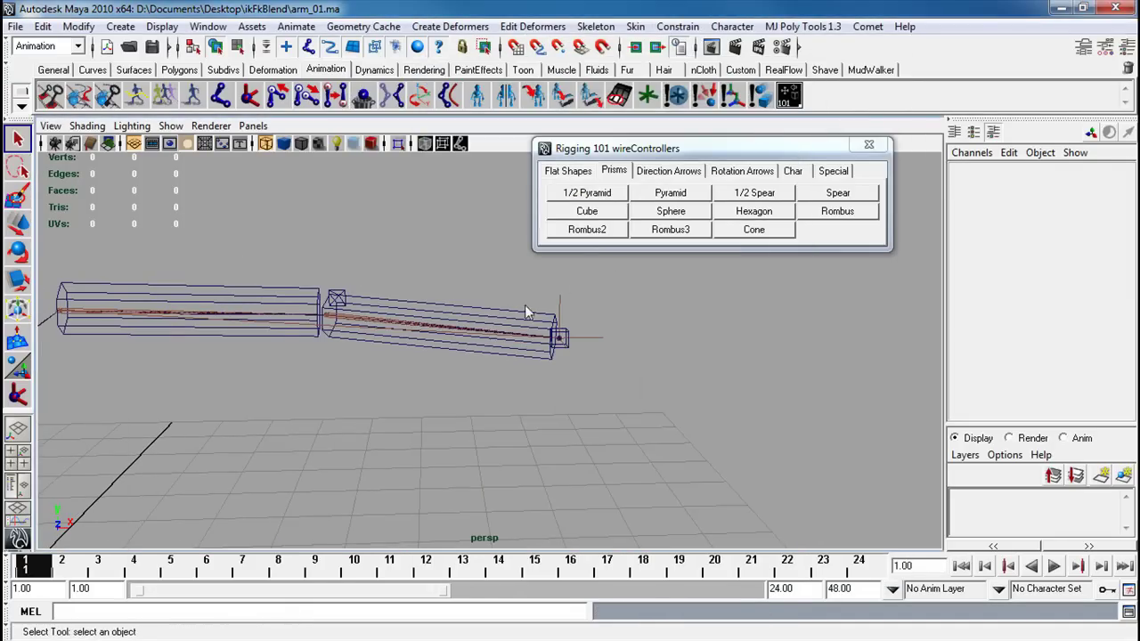
pyautogui.click(500, 318)
pyautogui.press('e')
pyautogui.moveTo(354, 342); pyautogui.dragTo(247, 292)
pyautogui.hotkey('ctrl', 'z')
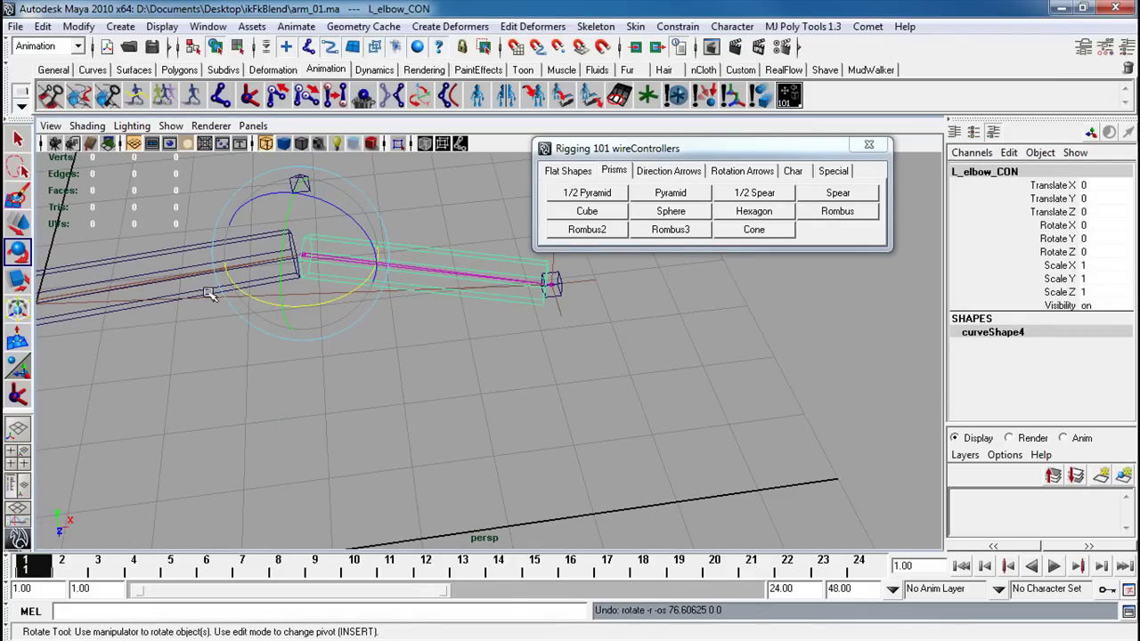
pyautogui.click(267, 341)
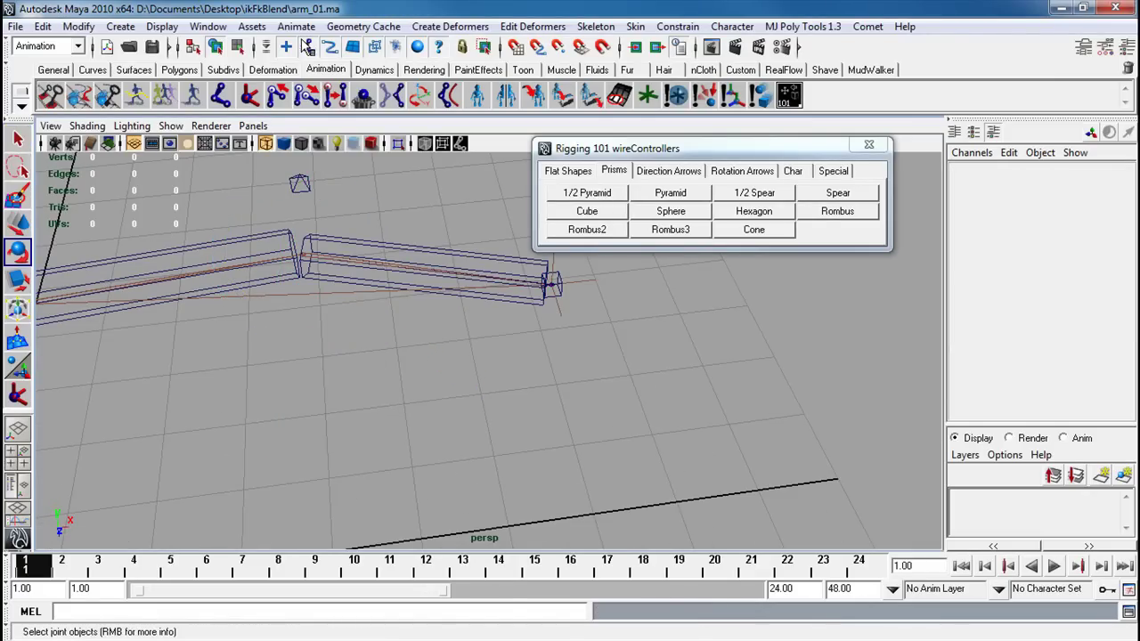
# Reopen the Hypergraph Hierarchy, parent L_elbow_CON_null under L_shoulder_CON and put the window away
pyautogui.click(207, 26)
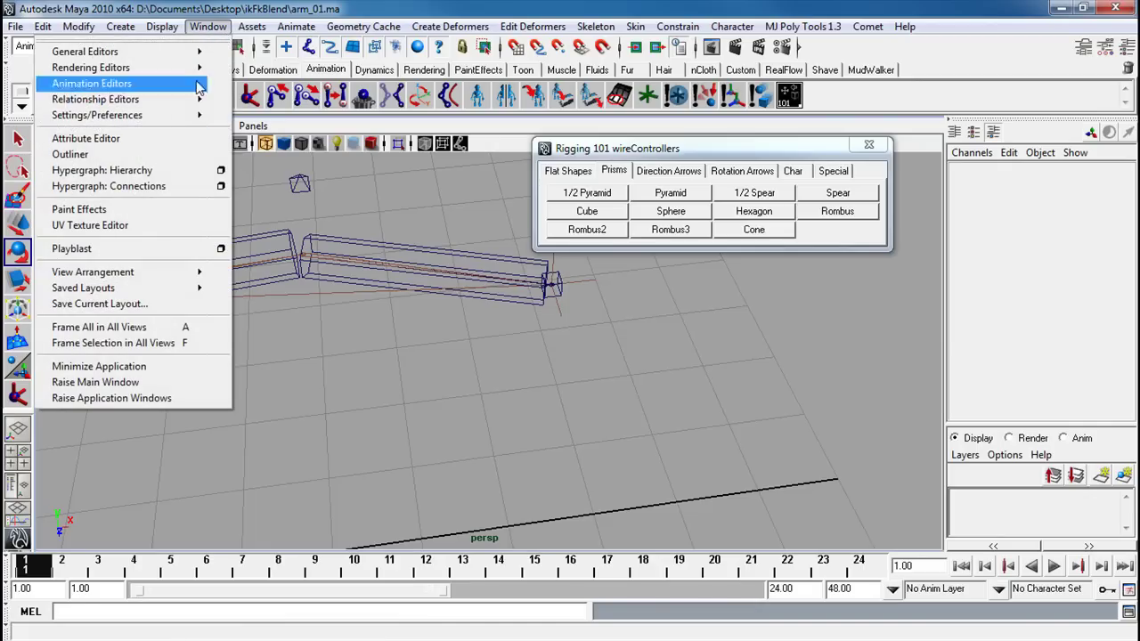
pyautogui.click(101, 170)
pyautogui.keyDown('alt'); pyautogui.moveTo(772, 352); pyautogui.dragTo(547, 373, button='middle'); pyautogui.keyUp('alt')
pyautogui.keyDown('alt'); pyautogui.moveTo(702, 354); pyautogui.dragTo(563, 367, button='middle'); pyautogui.keyUp('alt')
pyautogui.keyDown('alt'); pyautogui.moveTo(579, 372); pyautogui.dragTo(651, 404, button='right'); pyautogui.keyUp('alt')
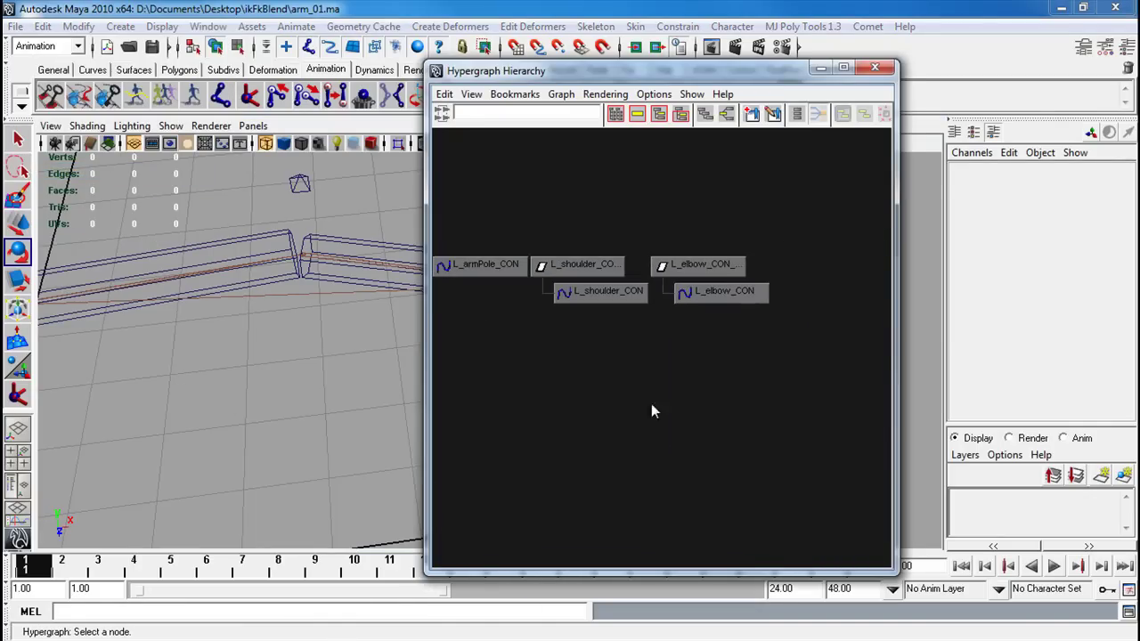
pyautogui.click(699, 258)
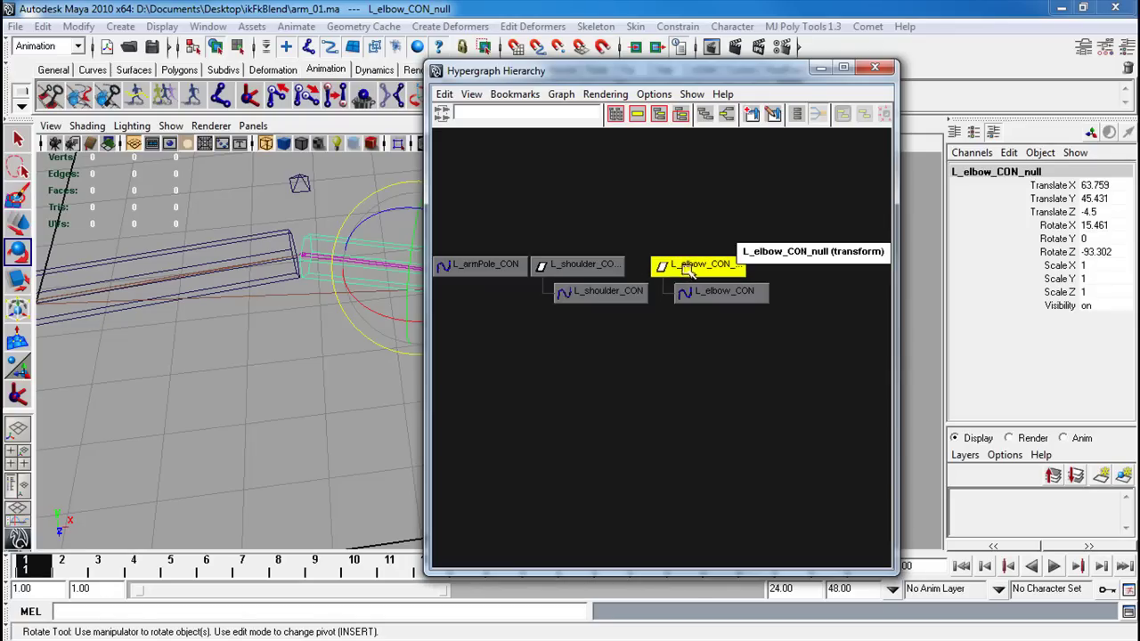
pyautogui.moveTo(687, 267); pyautogui.dragTo(610, 293, button='middle')
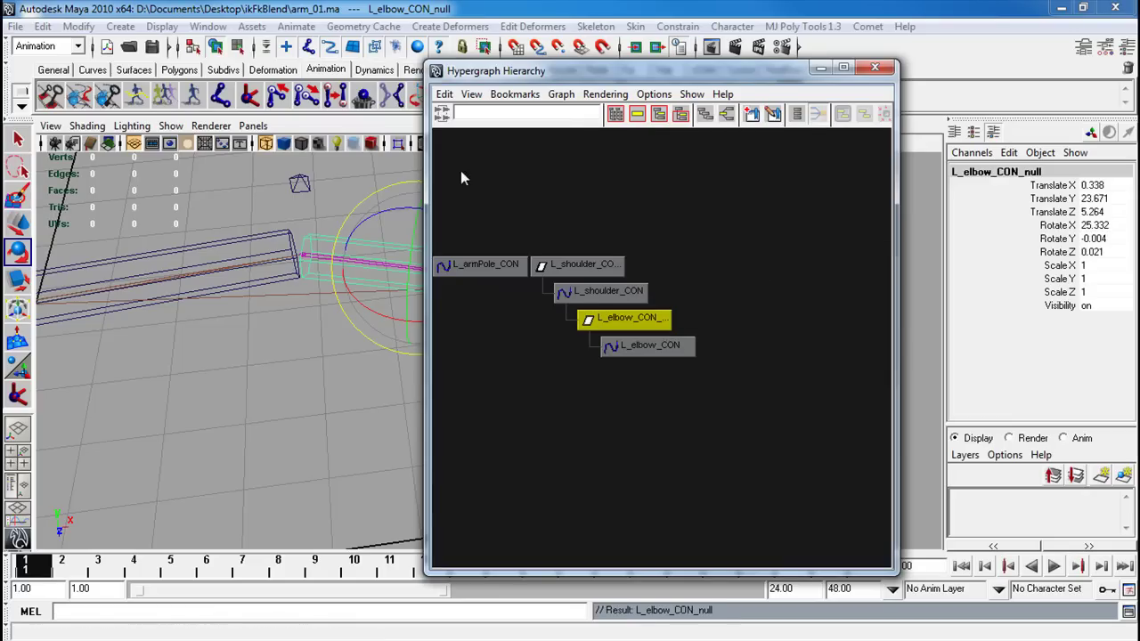
pyautogui.click(820, 66)
# Test the controller hierarchy by rotating L_shoulder_CON, undo the test rotations and clear the selection
pyautogui.press('Up')
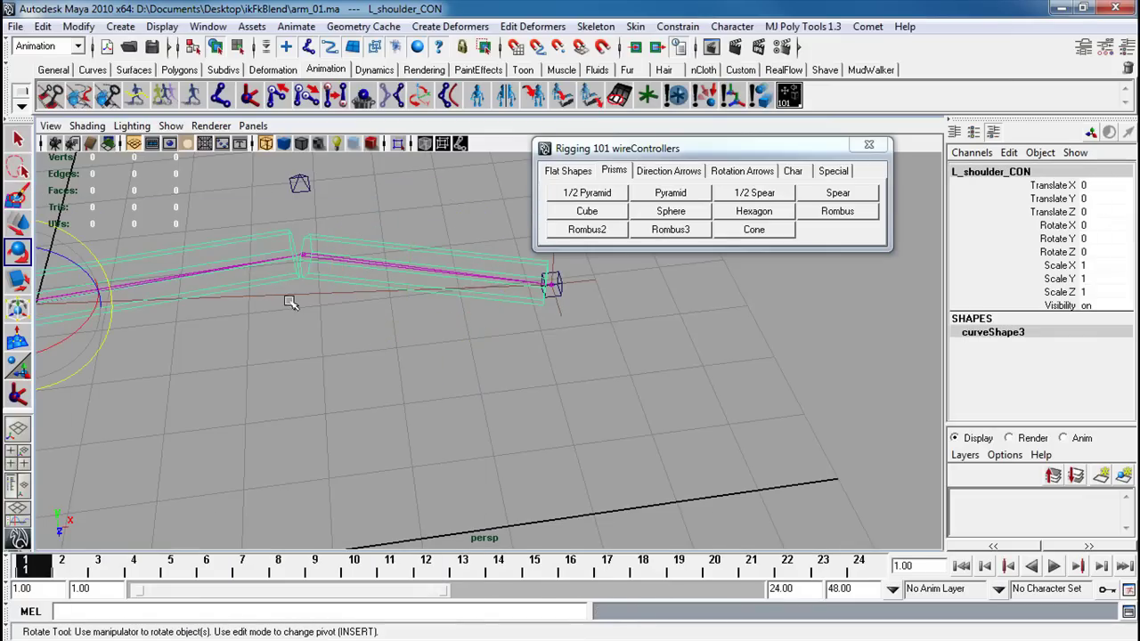
pyautogui.moveTo(70, 342); pyautogui.dragTo(75, 369)
pyautogui.click(278, 427)
pyautogui.moveTo(257, 445); pyautogui.dragTo(224, 450)
pyautogui.hotkey('ctrl', 'z')
pyautogui.hotkey('ctrl', 'z')
pyautogui.hotkey('ctrl', 'z')
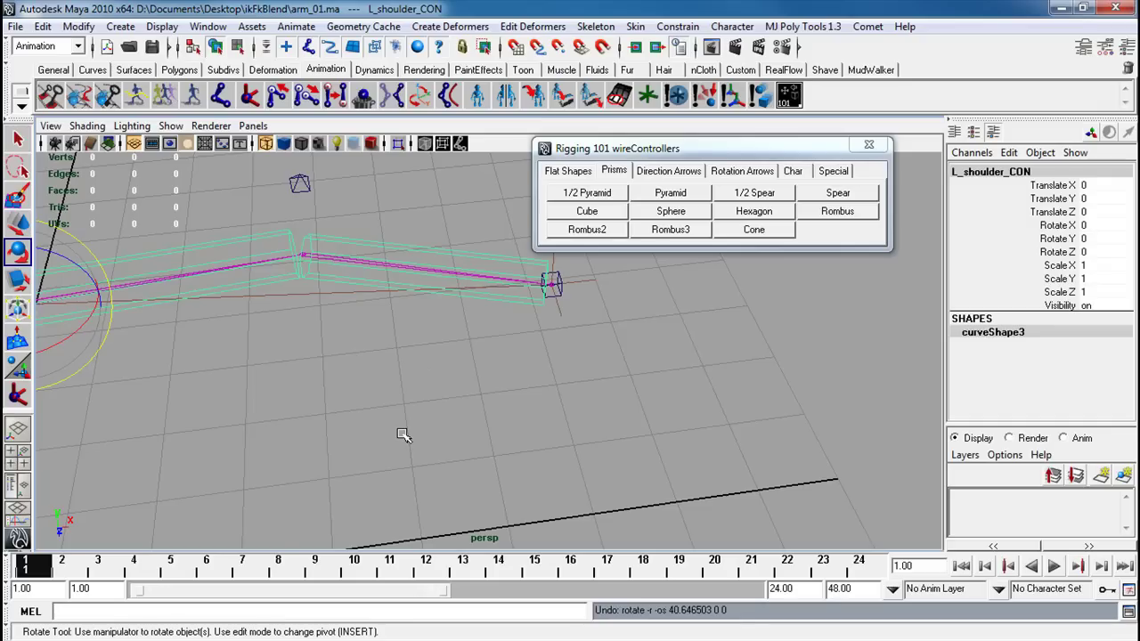
pyautogui.click(423, 413)
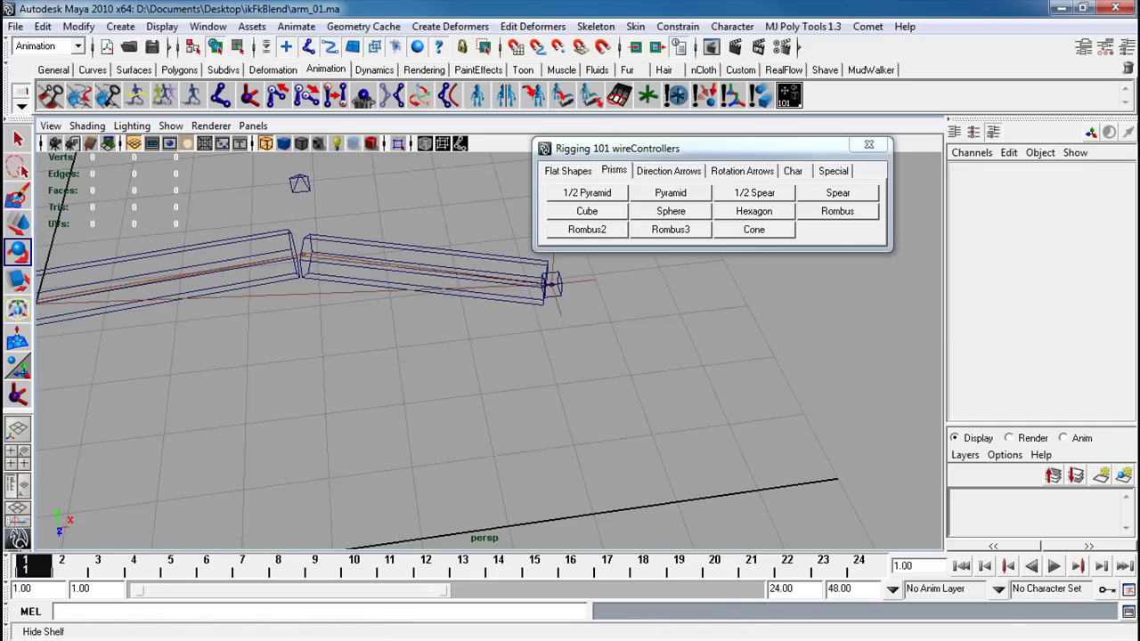
# Create a Nail wire controller at the origin from the Special shapes
pyautogui.keyDown('alt'); pyautogui.moveTo(429, 374); pyautogui.dragTo(313, 374); pyautogui.keyUp('alt')
pyautogui.keyDown('alt'); pyautogui.moveTo(312, 381); pyautogui.dragTo(411, 397, button='right'); pyautogui.keyUp('alt')
pyautogui.keyDown('alt'); pyautogui.moveTo(285, 373); pyautogui.dragTo(356, 407); pyautogui.keyUp('alt')
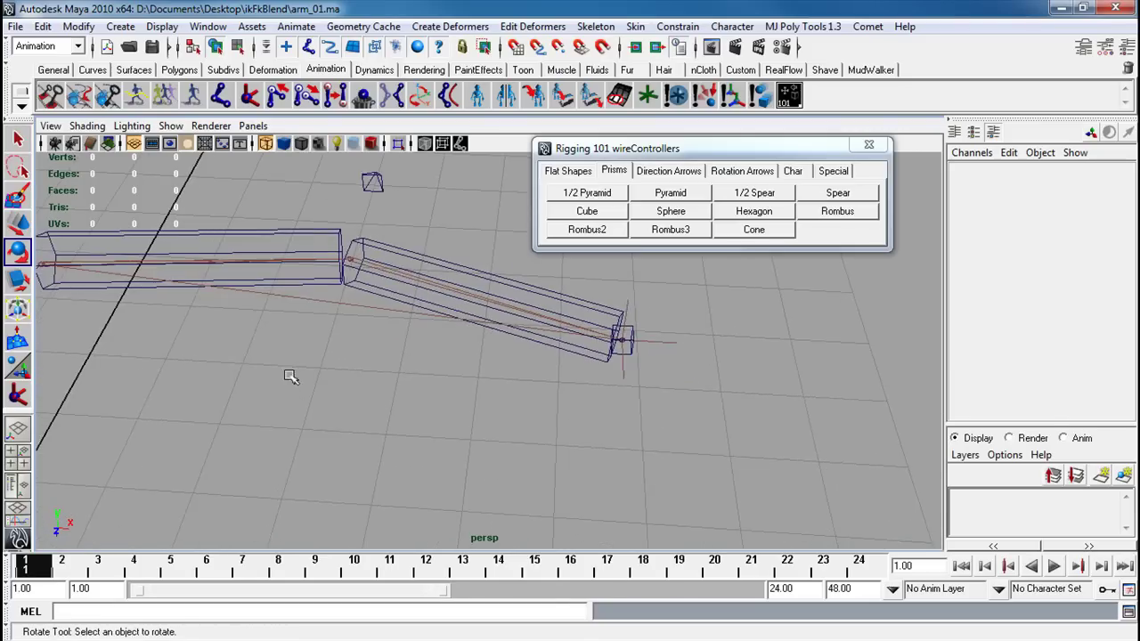
pyautogui.keyDown('alt'); pyautogui.moveTo(290, 376); pyautogui.dragTo(370, 382, button='middle'); pyautogui.keyUp('alt')
pyautogui.keyDown('alt'); pyautogui.moveTo(312, 358); pyautogui.dragTo(339, 387); pyautogui.keyUp('alt')
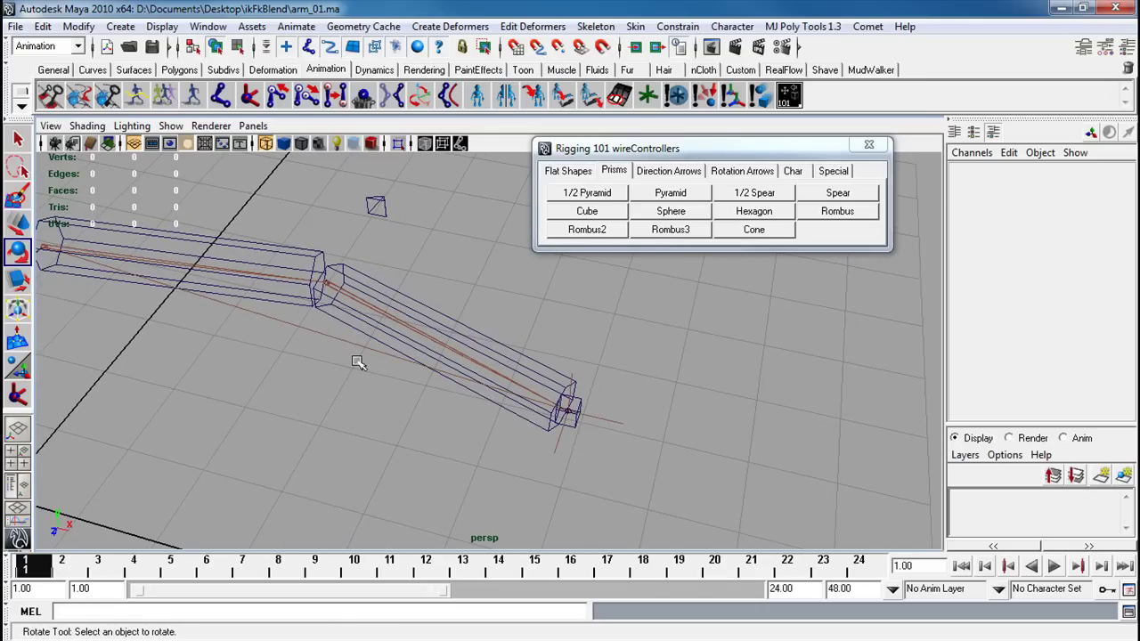
pyautogui.click(834, 174)
pyautogui.click(699, 212)
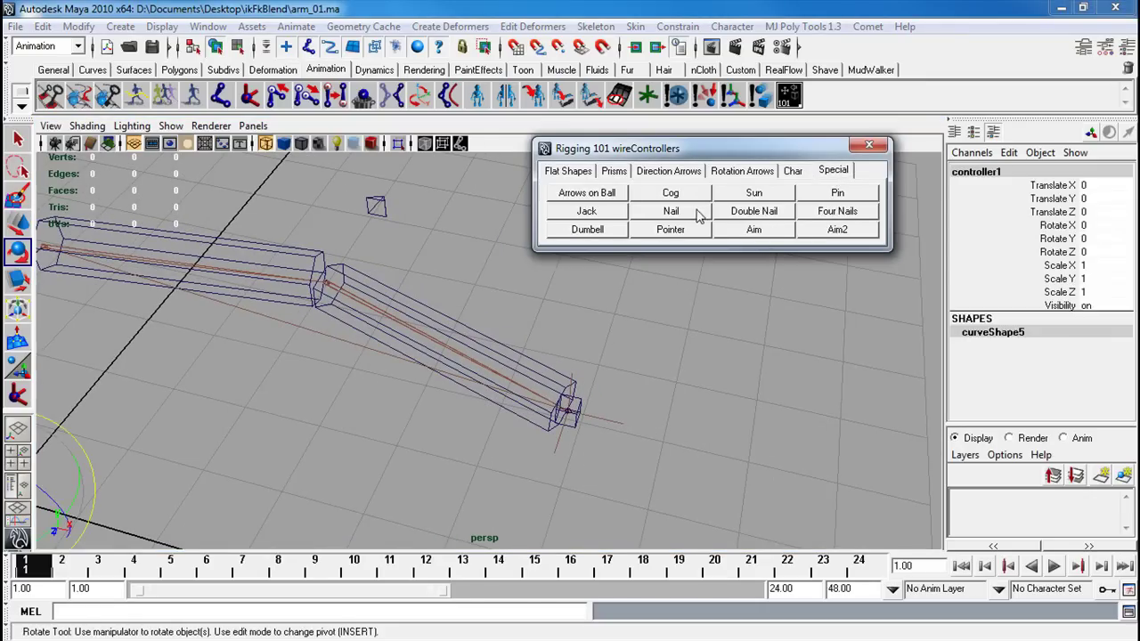
pyautogui.keyDown('alt'); pyautogui.moveTo(367, 365); pyautogui.dragTo(241, 381, button='right'); pyautogui.keyUp('alt')
pyautogui.keyDown('alt'); pyautogui.moveTo(227, 383); pyautogui.dragTo(323, 333, button='middle'); pyautogui.keyUp('alt')
pyautogui.moveTo(182, 431)
pyautogui.keyDown('alt'); pyautogui.mouseDown()
pyautogui.moveTo(182, 419)
pyautogui.moveTo(197, 427)
pyautogui.mouseUp(); pyautogui.keyUp('alt')
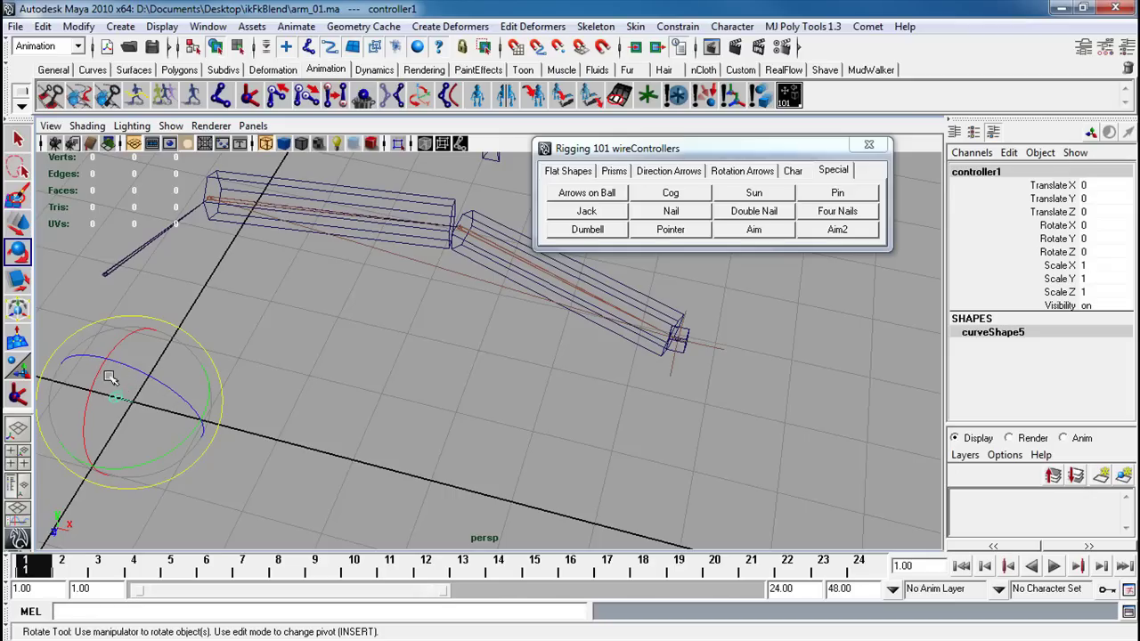
# Rotate the nail controller and set both its Rotate Y and Rotate Z to -90
pyautogui.moveTo(123, 366); pyautogui.dragTo(170, 421)
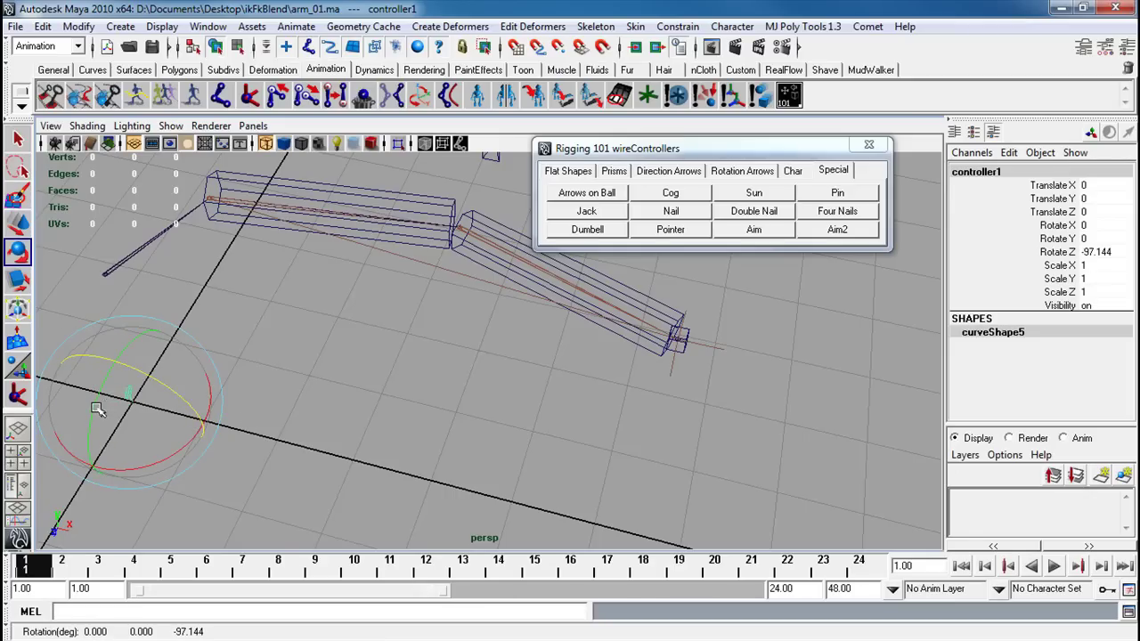
pyautogui.moveTo(98, 409); pyautogui.dragTo(166, 325)
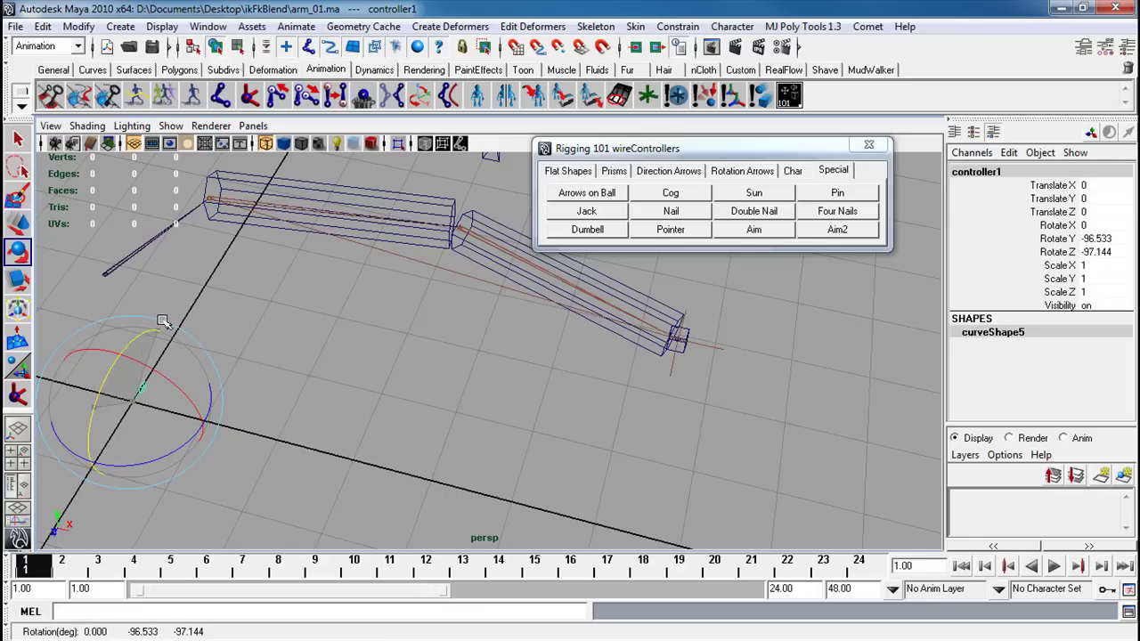
pyautogui.doubleClick(1126, 238)
pyautogui.write('-90')
pyautogui.press('Return')
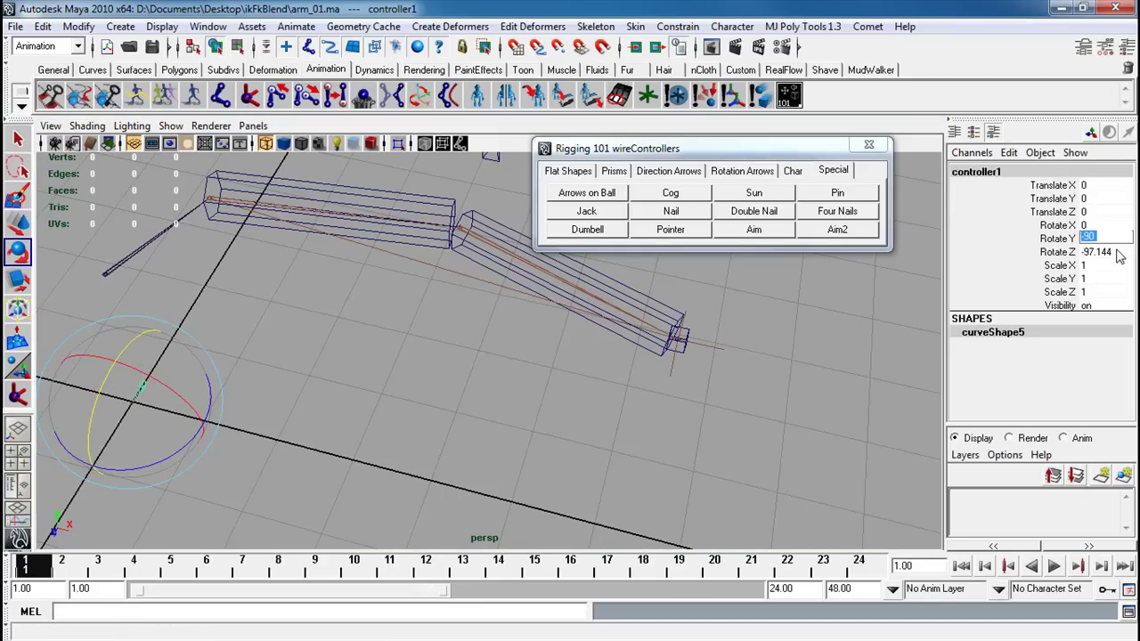
pyautogui.doubleClick(1118, 252)
pyautogui.write('-90')
pyautogui.press('Return')
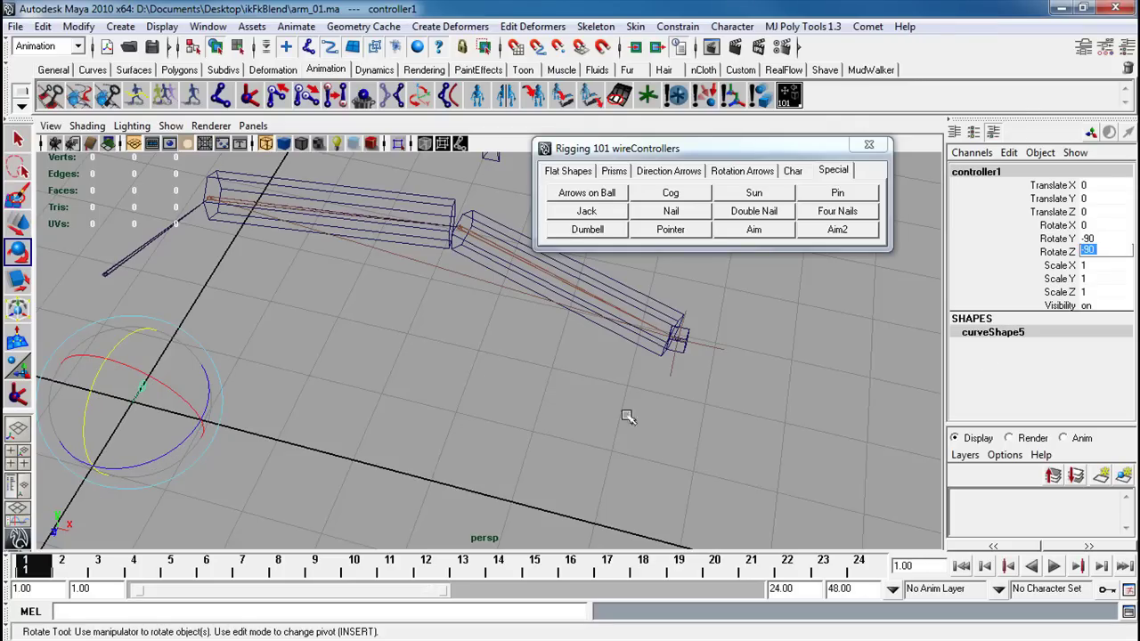
# Scale the nail controller uniformly to about 2.124 and switch to the Move tool
pyautogui.click(438, 374)
pyautogui.keyDown('alt'); pyautogui.moveTo(437, 374); pyautogui.dragTo(450, 411); pyautogui.keyUp('alt')
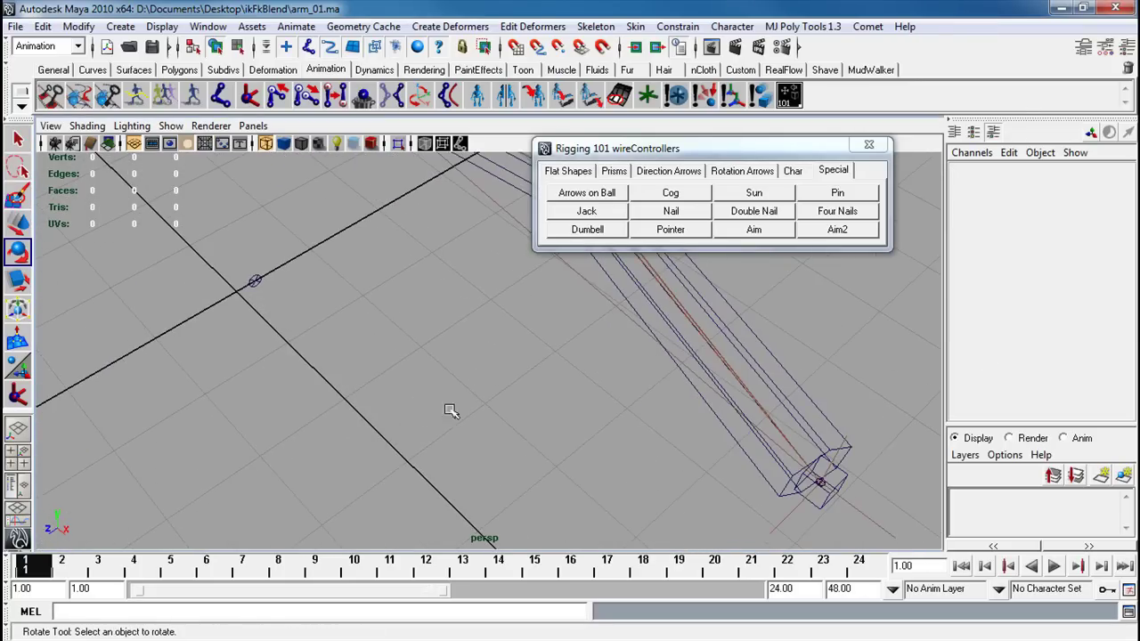
pyautogui.click(253, 285)
pyautogui.press('r')
pyautogui.moveTo(236, 291); pyautogui.dragTo(276, 283)
pyautogui.click(327, 238)
pyautogui.press('q')
pyautogui.press('w')
pyautogui.press('F8')
pyautogui.click(305, 294)
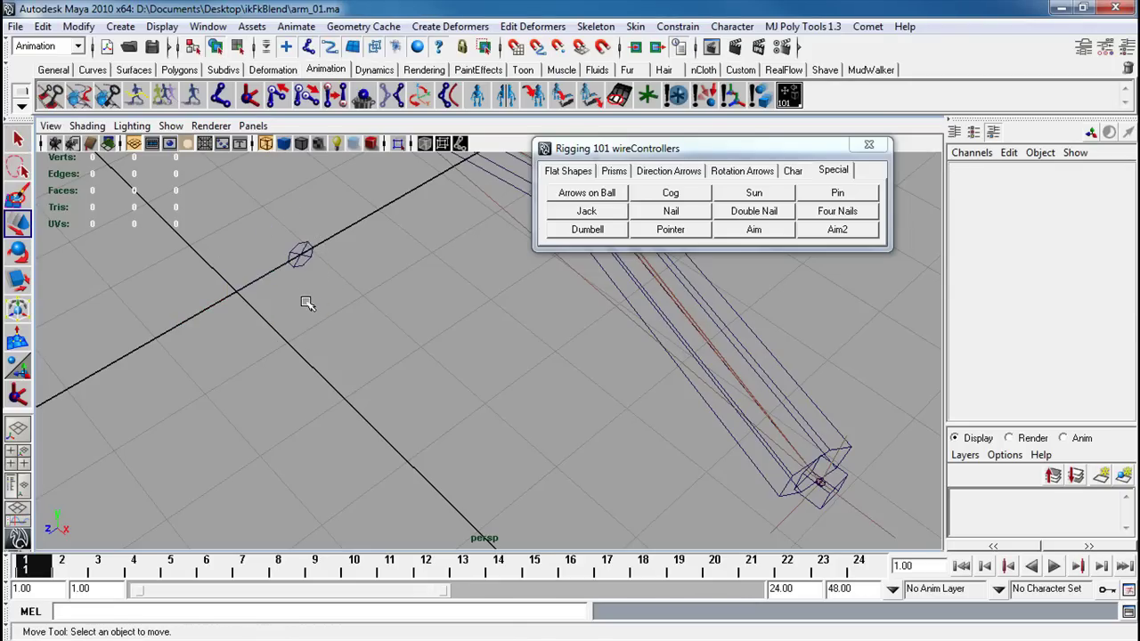
# Freeze the nail controller's transformations and rename it ikFkSwitch
pyautogui.click(301, 257)
pyautogui.click(79, 25)
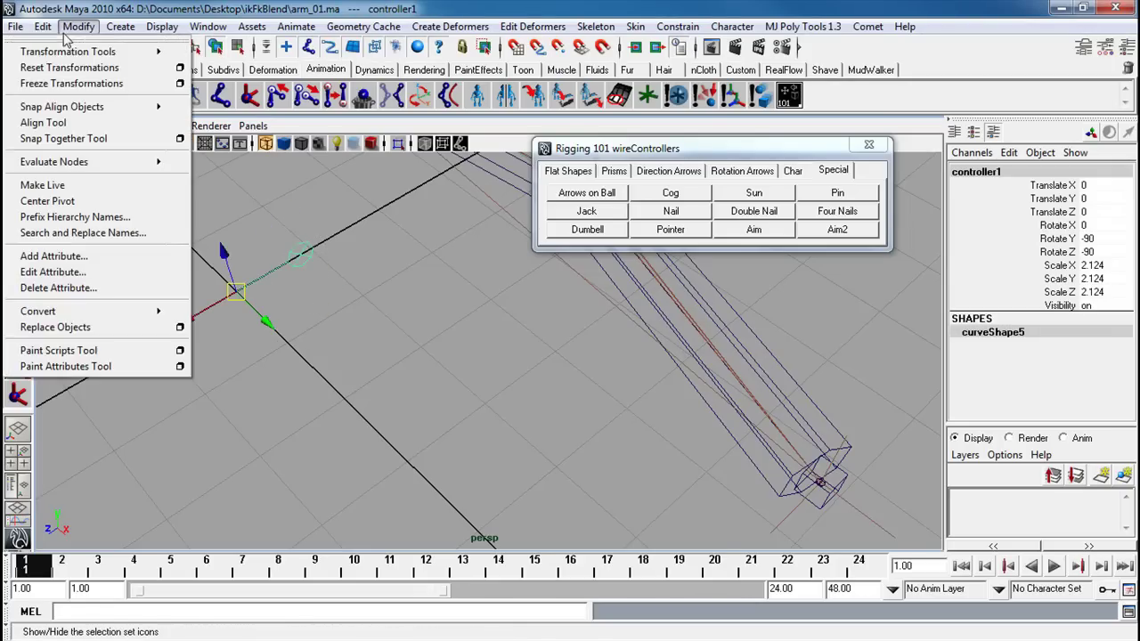
pyautogui.click(76, 80)
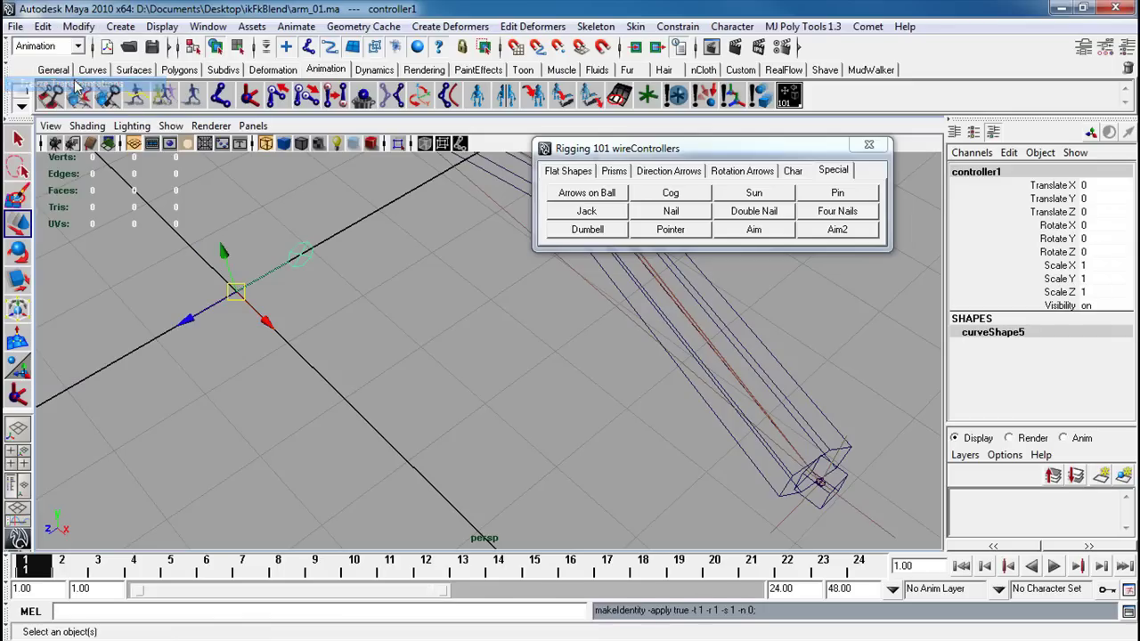
pyautogui.doubleClick(998, 172)
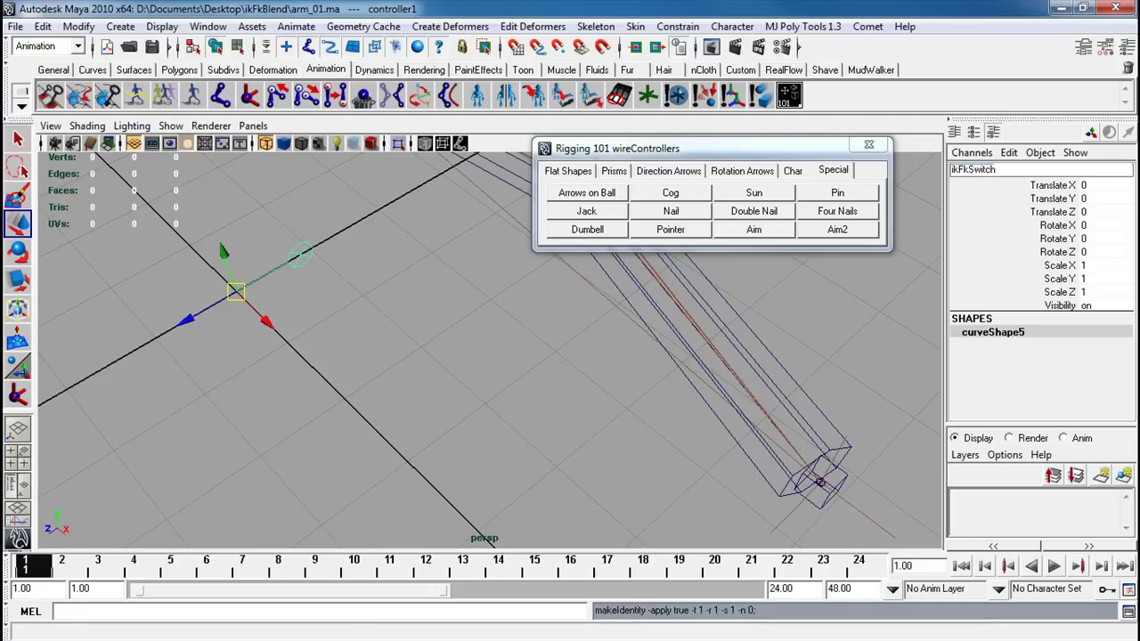
pyautogui.press('Return')
pyautogui.click(274, 279)
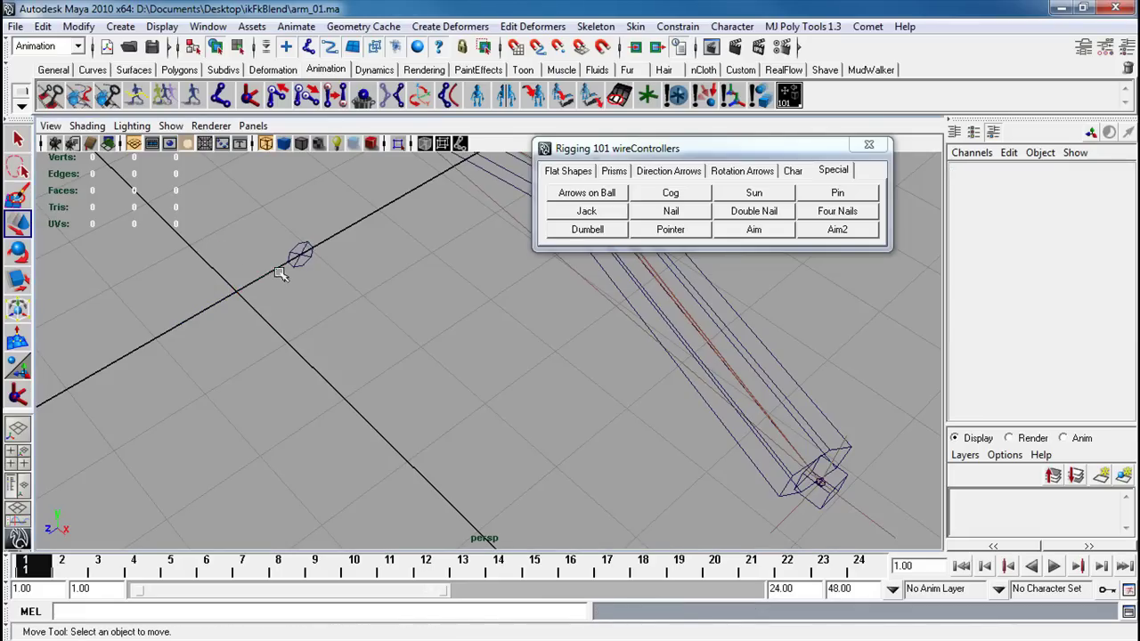
pyautogui.click(294, 251)
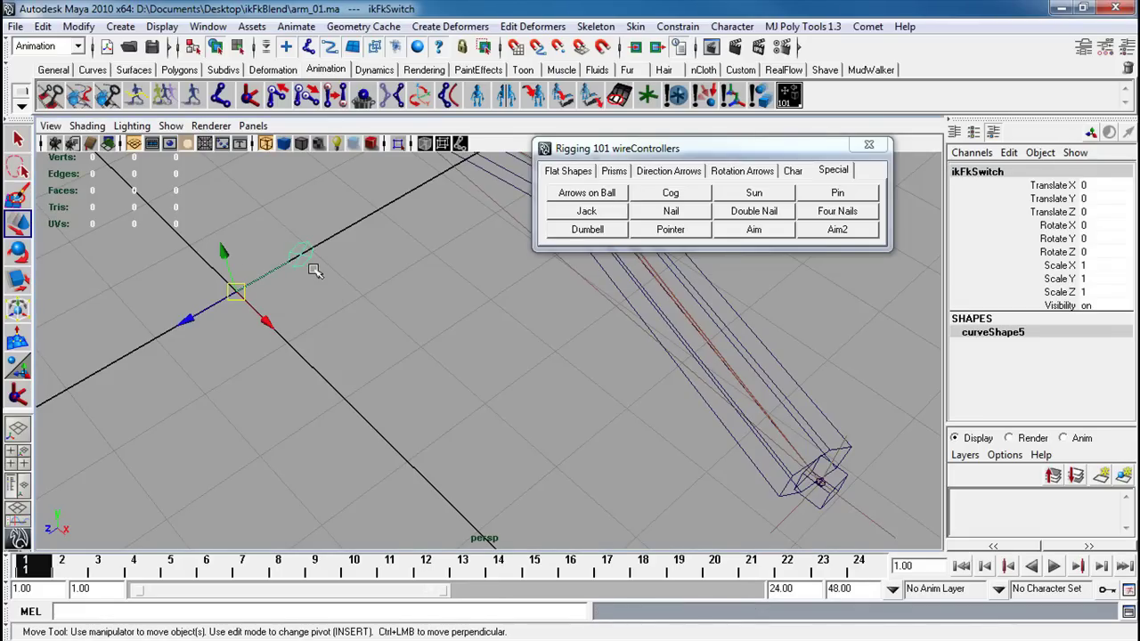
# Create an "IK" text curve in Times New Roman and move it along Z to about -3.467
pyautogui.click(162, 26)
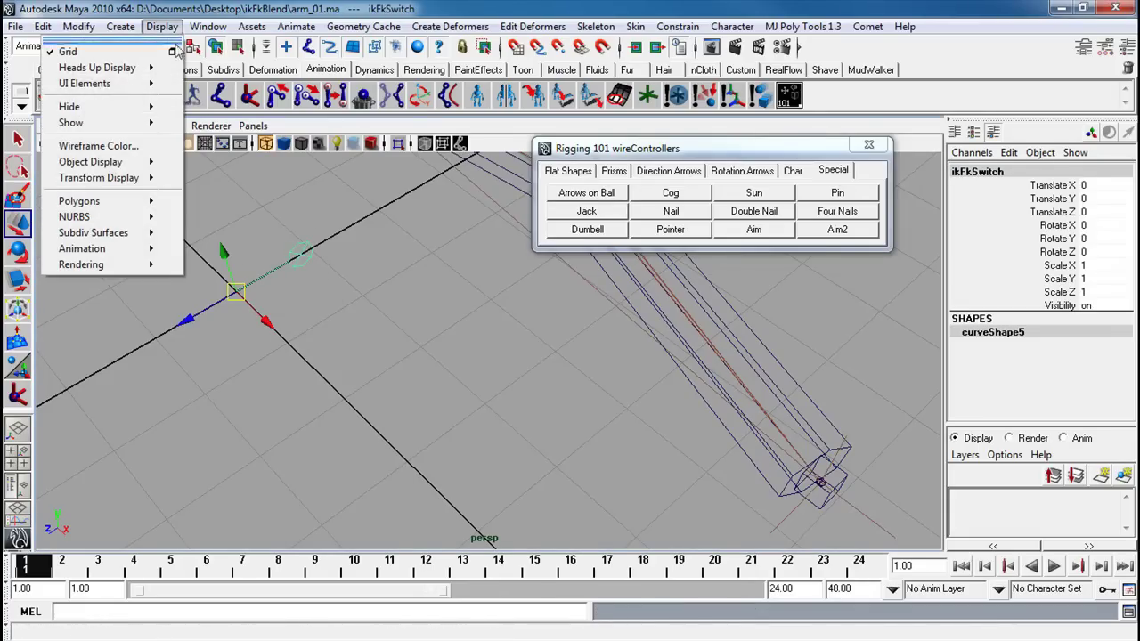
pyautogui.moveTo(120, 26)
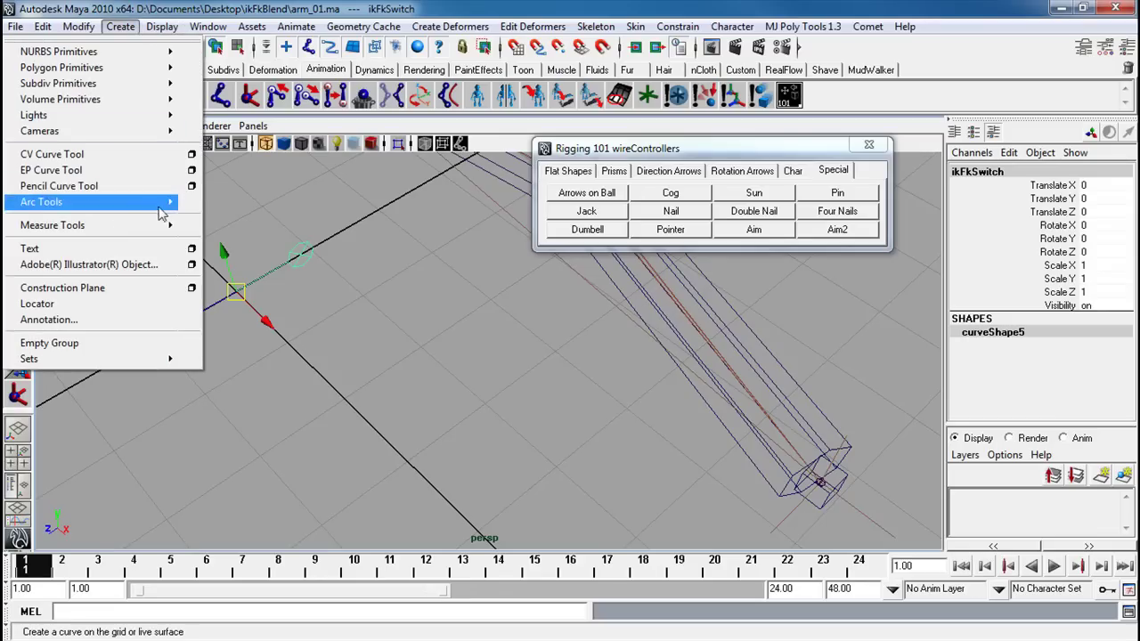
pyautogui.click(192, 249)
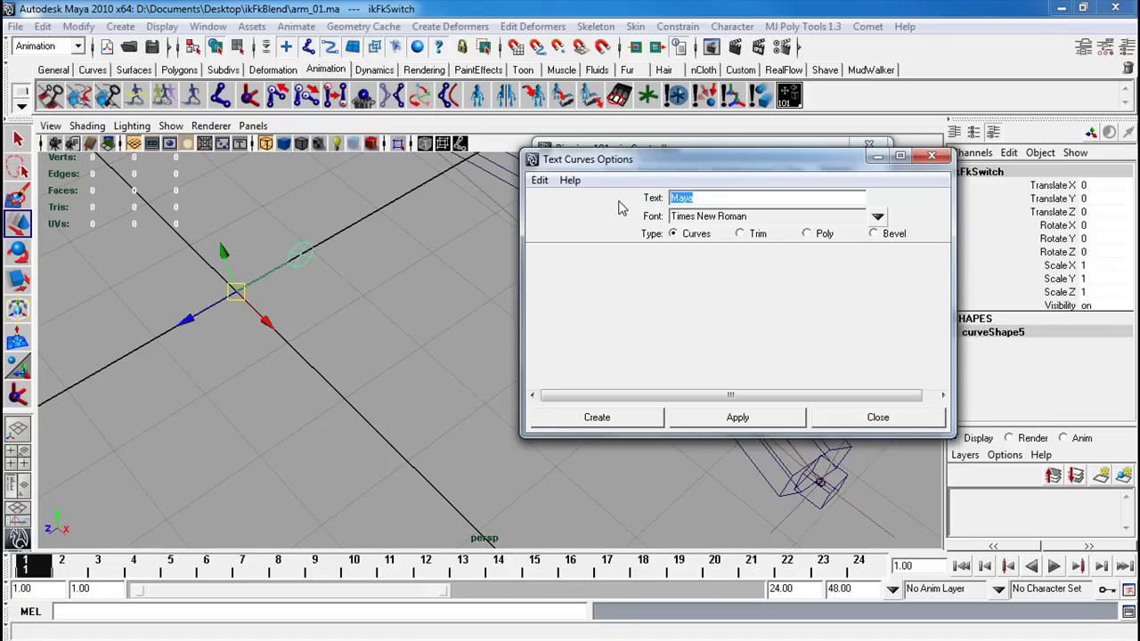
pyautogui.click(737, 416)
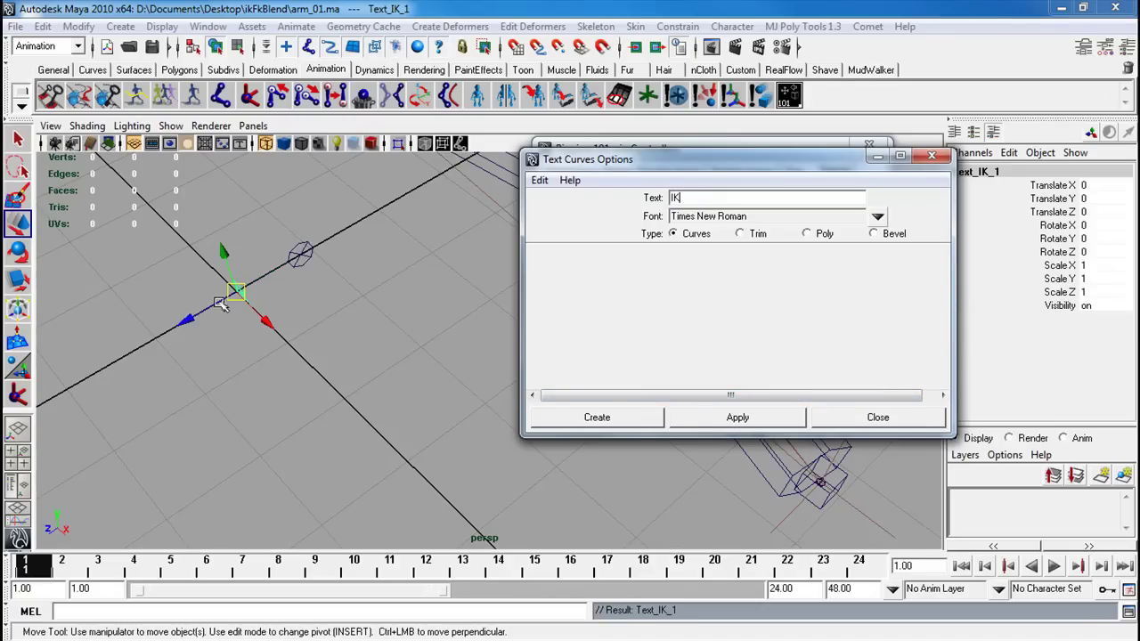
pyautogui.moveTo(221, 303); pyautogui.dragTo(244, 291)
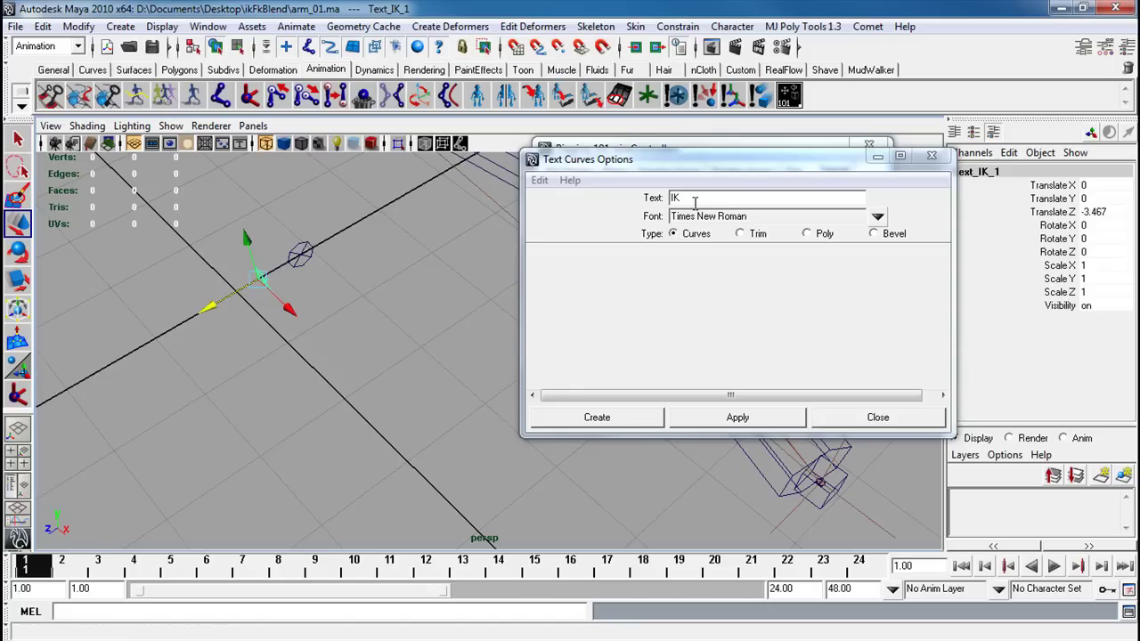
# Create a second text curve reading "FK" with the same font and curve type, and close the text options
pyautogui.click(679, 198)
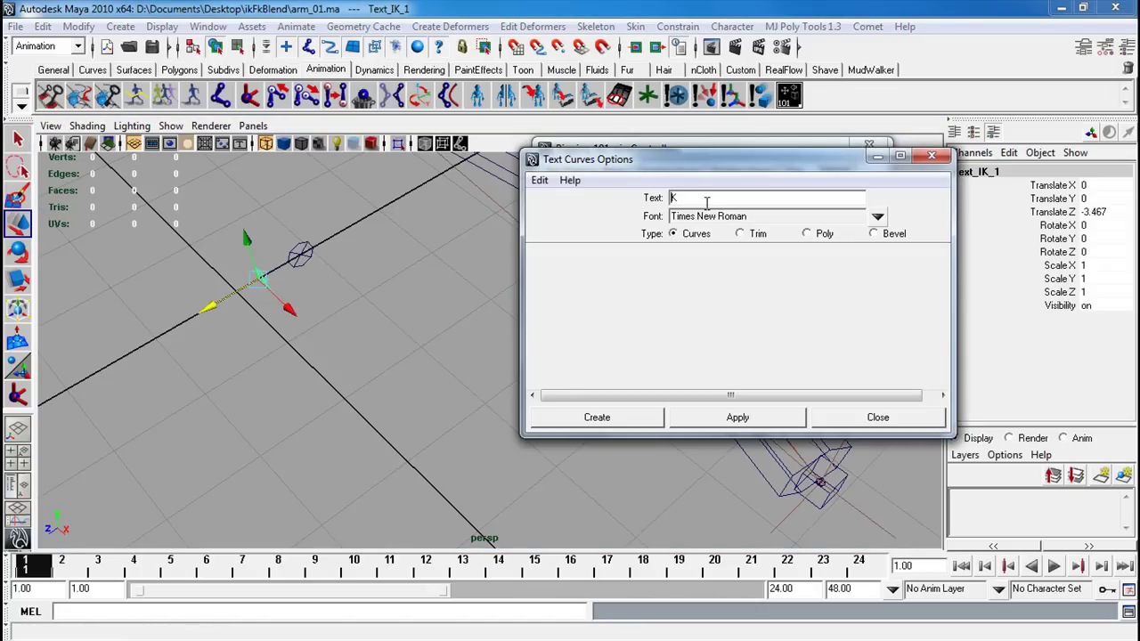
pyautogui.click(720, 417)
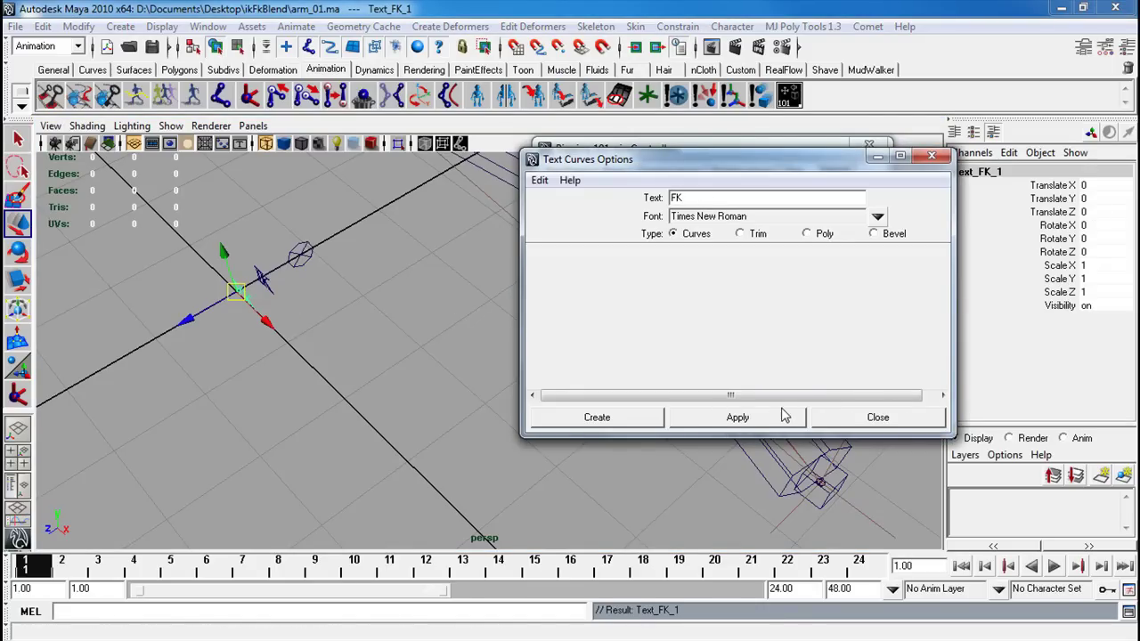
pyautogui.click(847, 415)
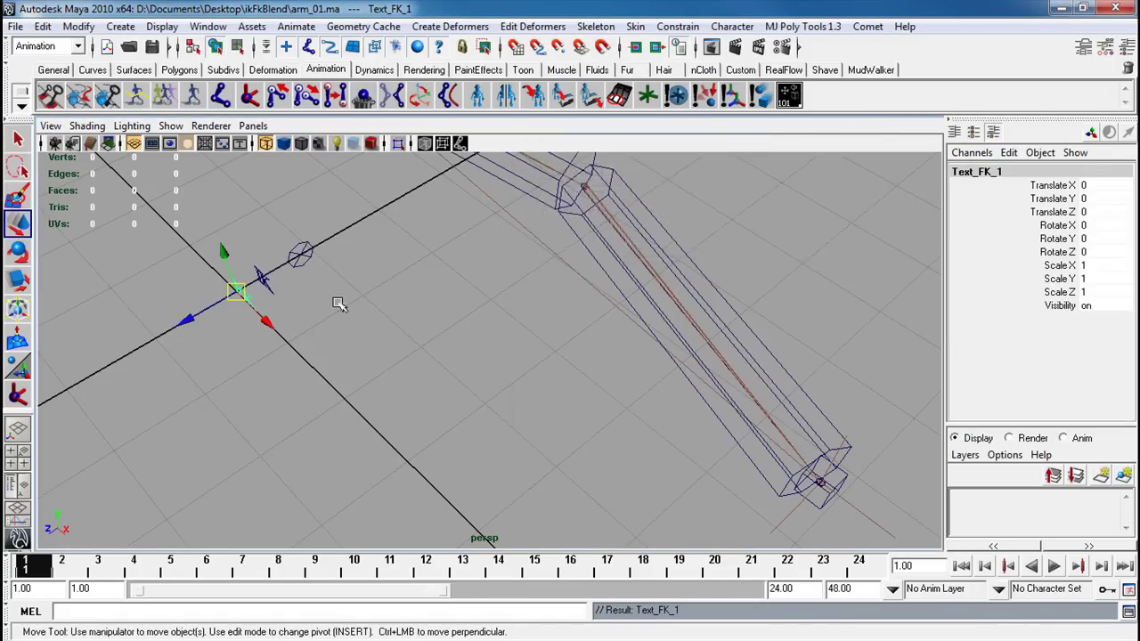
# Open the Hypergraph Hierarchy at the Text_IK_1 and Text_FK_1 nodes
pyautogui.keyDown('alt'); pyautogui.moveTo(339, 303); pyautogui.dragTo(258, 267); pyautogui.keyUp('alt')
pyautogui.keyDown('alt'); pyautogui.moveTo(258, 267); pyautogui.dragTo(325, 343, button='right'); pyautogui.keyUp('alt')
pyautogui.keyDown('alt'); pyautogui.moveTo(325, 343); pyautogui.dragTo(389, 290); pyautogui.keyUp('alt')
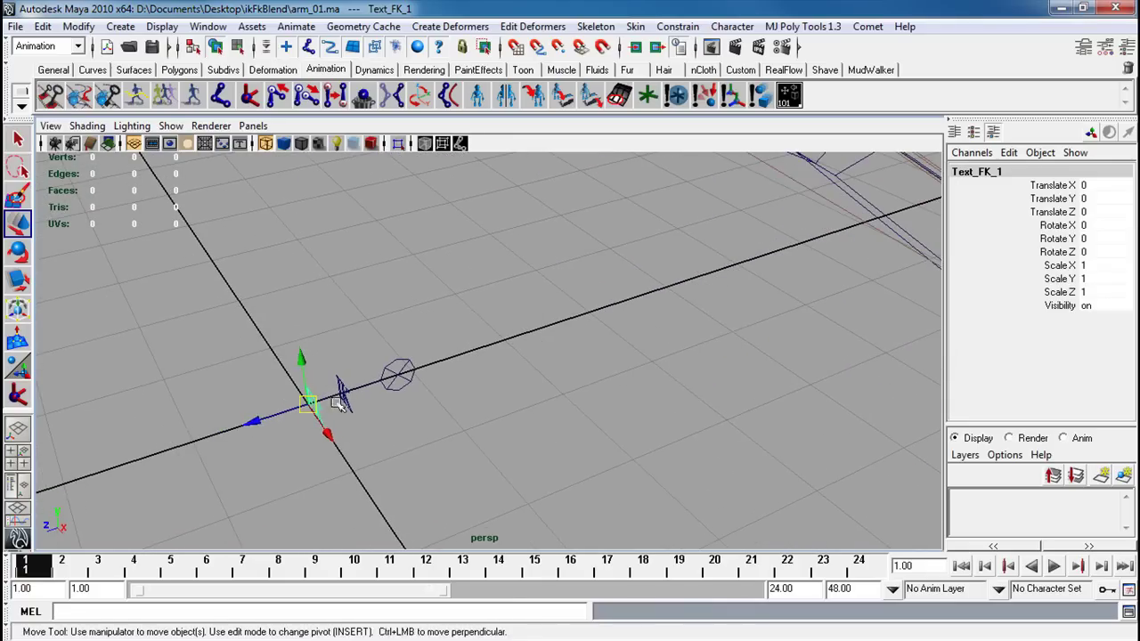
pyautogui.press('e')
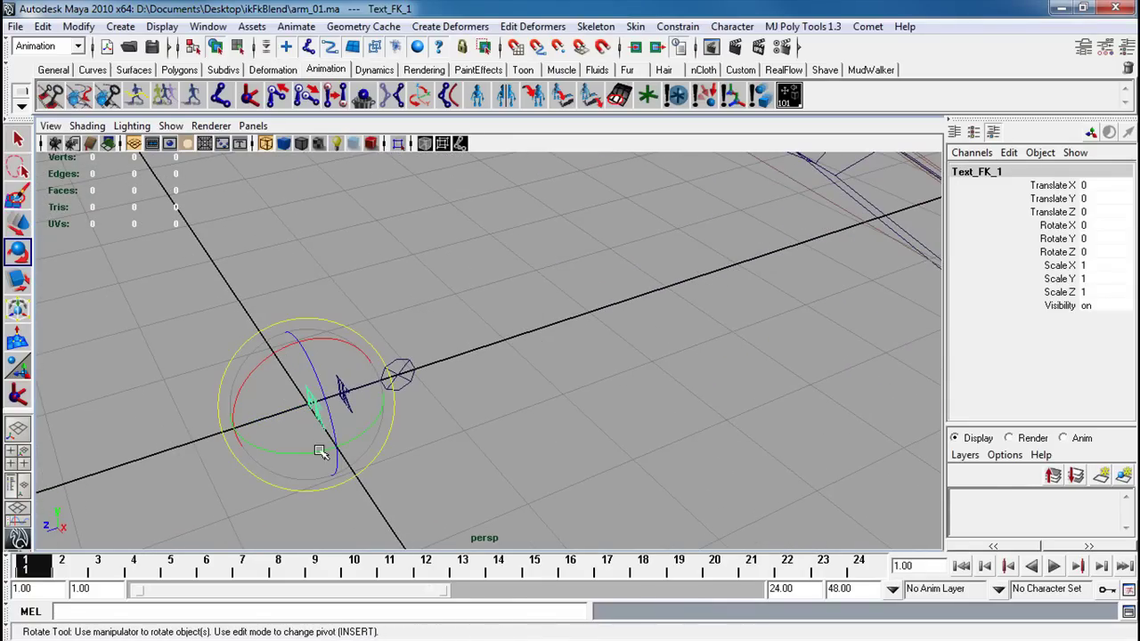
pyautogui.click(207, 26)
pyautogui.click(158, 170)
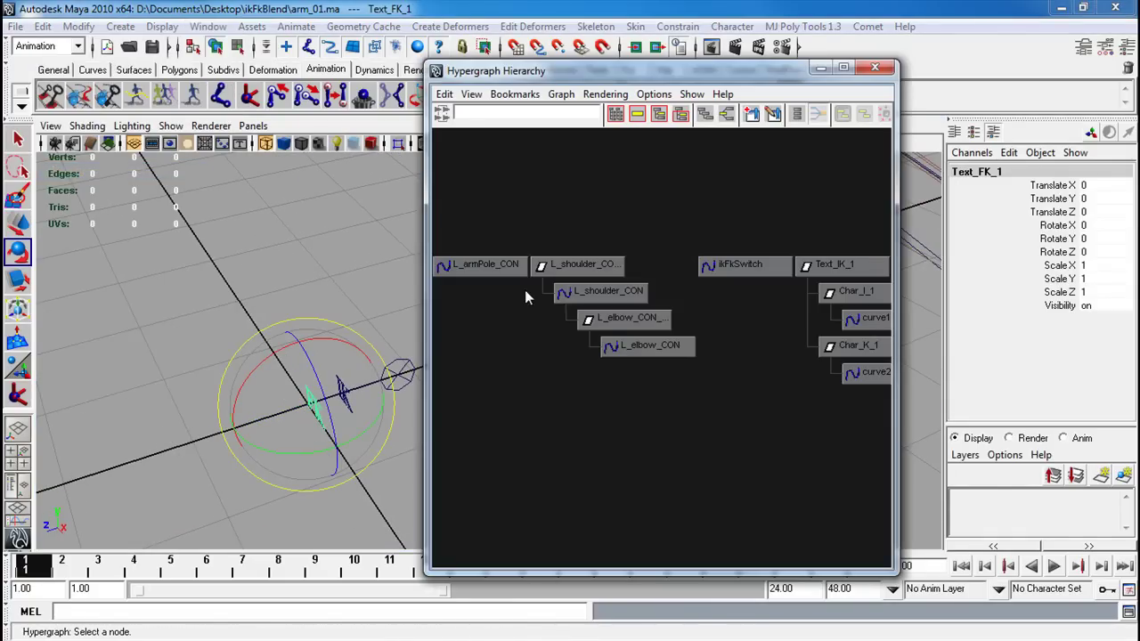
pyautogui.scroll(-1, 771, 377)
pyautogui.keyDown('alt'); pyautogui.moveTo(731, 333); pyautogui.dragTo(541, 323, button='middle'); pyautogui.keyUp('alt')
pyautogui.keyDown('alt'); pyautogui.moveTo(687, 343); pyautogui.dragTo(615, 344, button='middle'); pyautogui.keyUp('alt')
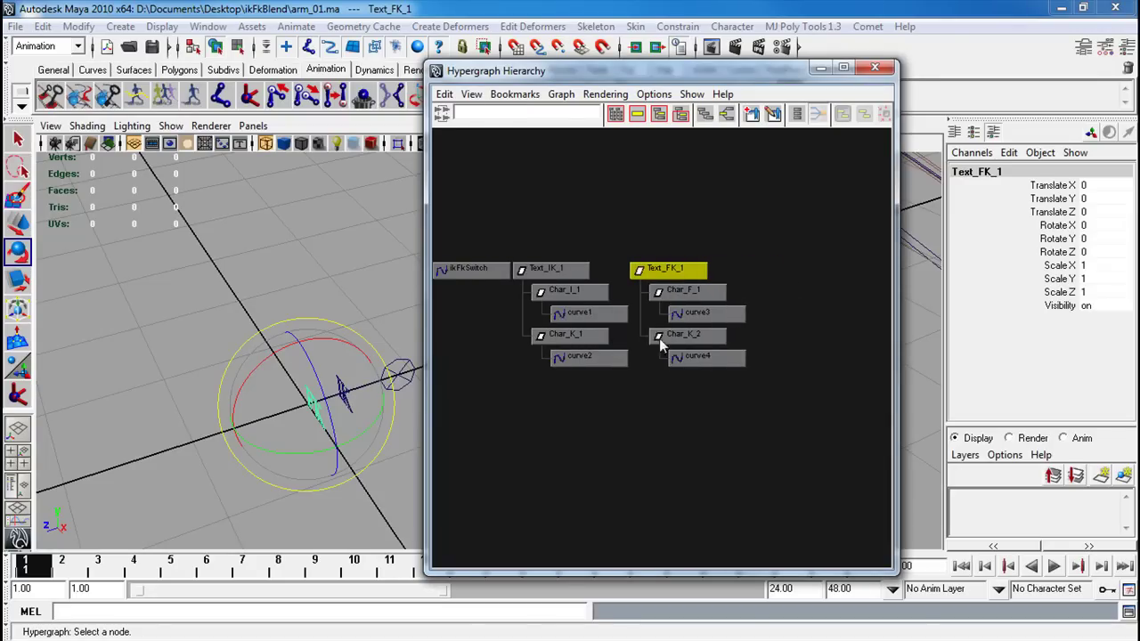
# Unparent curve3 and curve4 from the FK text hierarchy and delete the leftover Text_FK_1 group
pyautogui.click(732, 317)
pyautogui.moveTo(782, 298); pyautogui.dragTo(726, 359)
pyautogui.moveTo(723, 314); pyautogui.dragTo(781, 279, button='middle')
pyautogui.click(666, 268)
pyautogui.press('Delete')
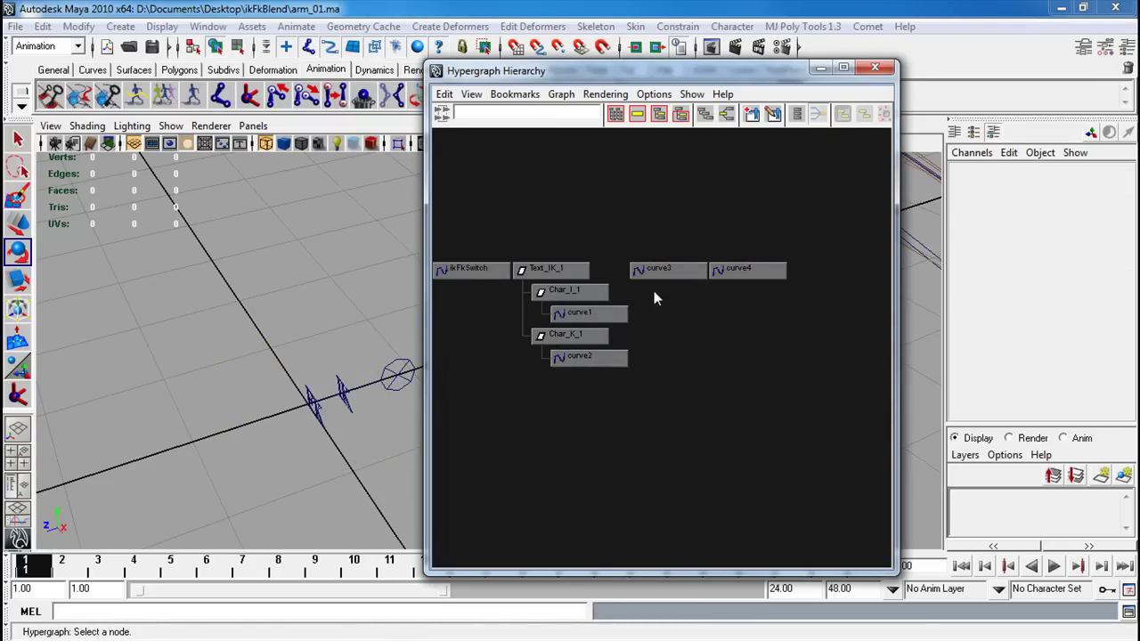
# Unparent curve1 and curve2 from the IK text hierarchy and delete the leftover Text_IK_1 group
pyautogui.moveTo(633, 311); pyautogui.dragTo(605, 365)
pyautogui.click(640, 310)
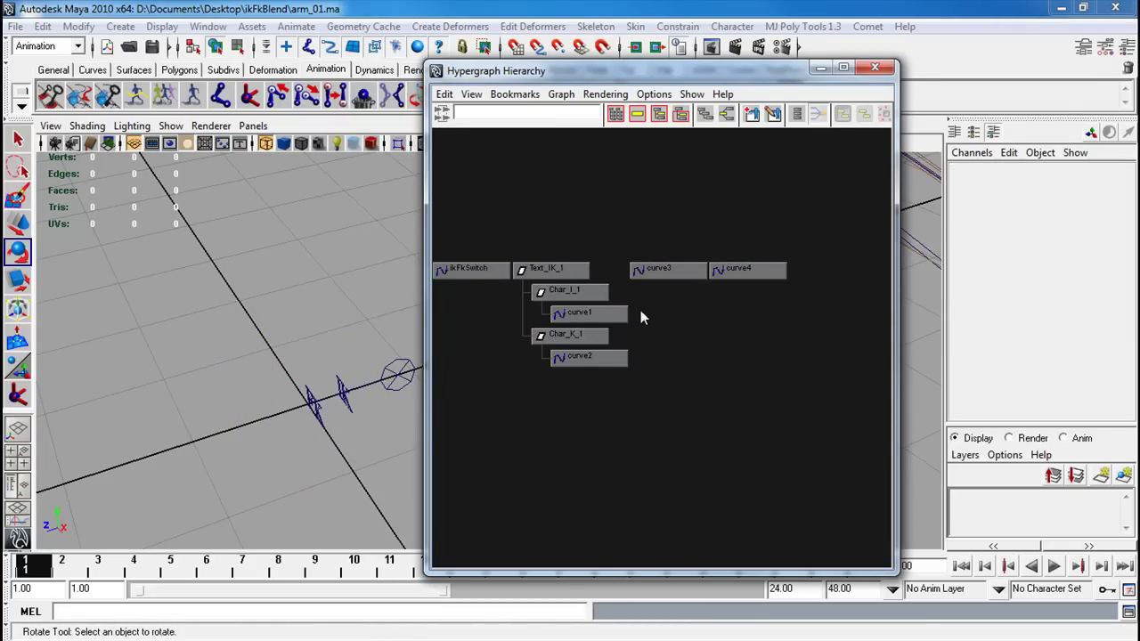
pyautogui.moveTo(640, 310); pyautogui.dragTo(611, 367)
pyautogui.moveTo(611, 367); pyautogui.dragTo(616, 312, button='middle')
pyautogui.moveTo(791, 299); pyautogui.dragTo(791, 301, button='middle')
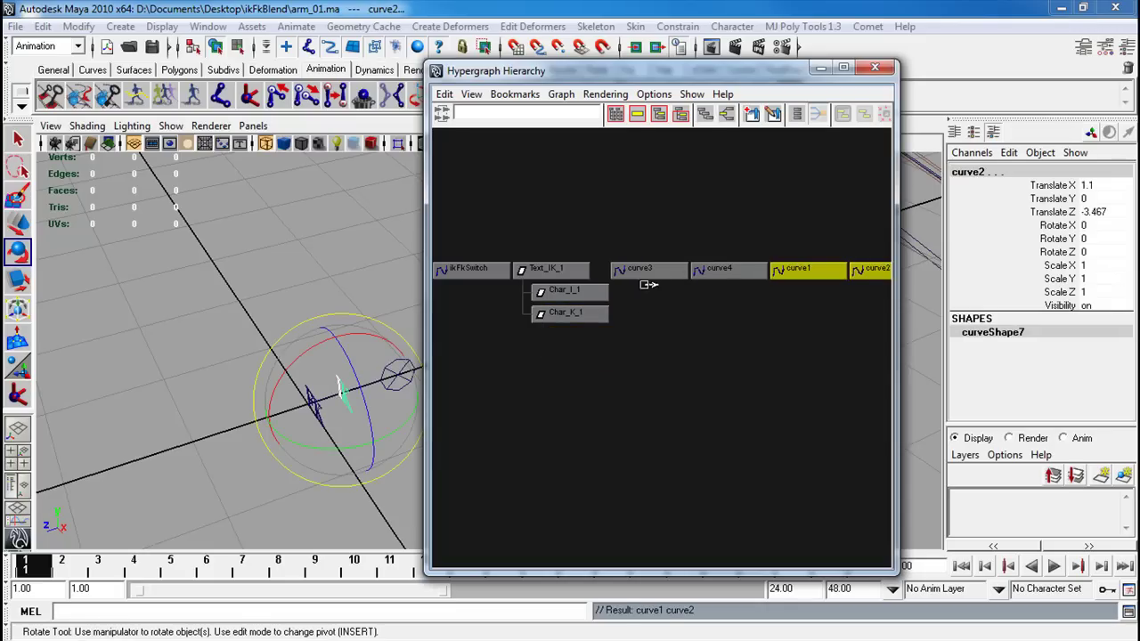
pyautogui.click(564, 267)
pyautogui.press('Delete')
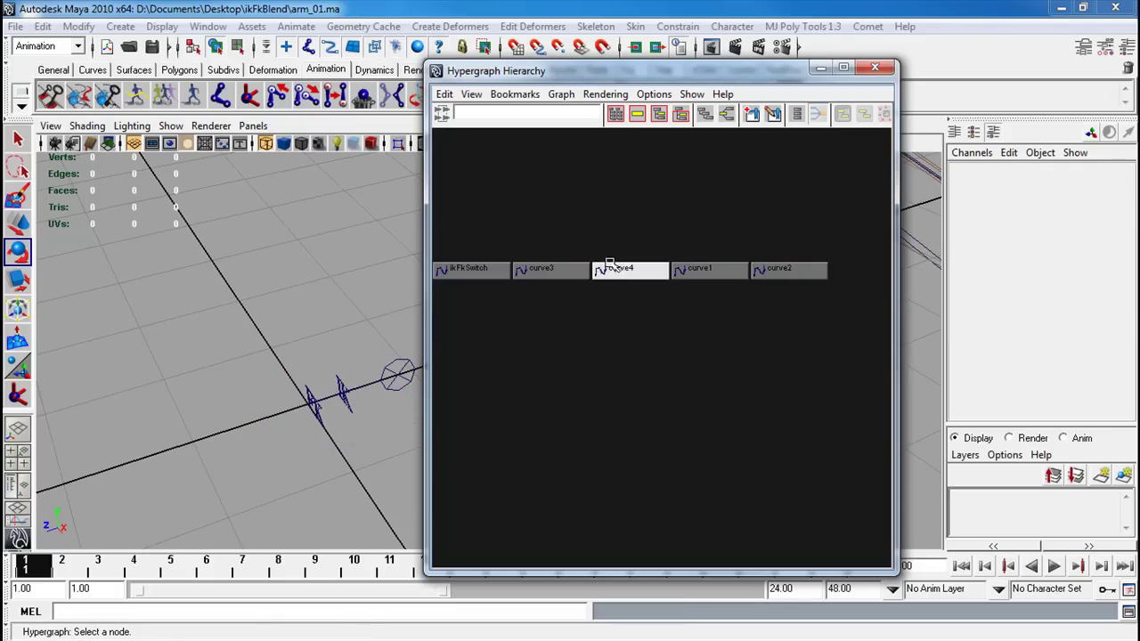
# Group curve1 with curve2, and group curve3 with curve4 separately
pyautogui.click(682, 267)
pyautogui.click(755, 267)
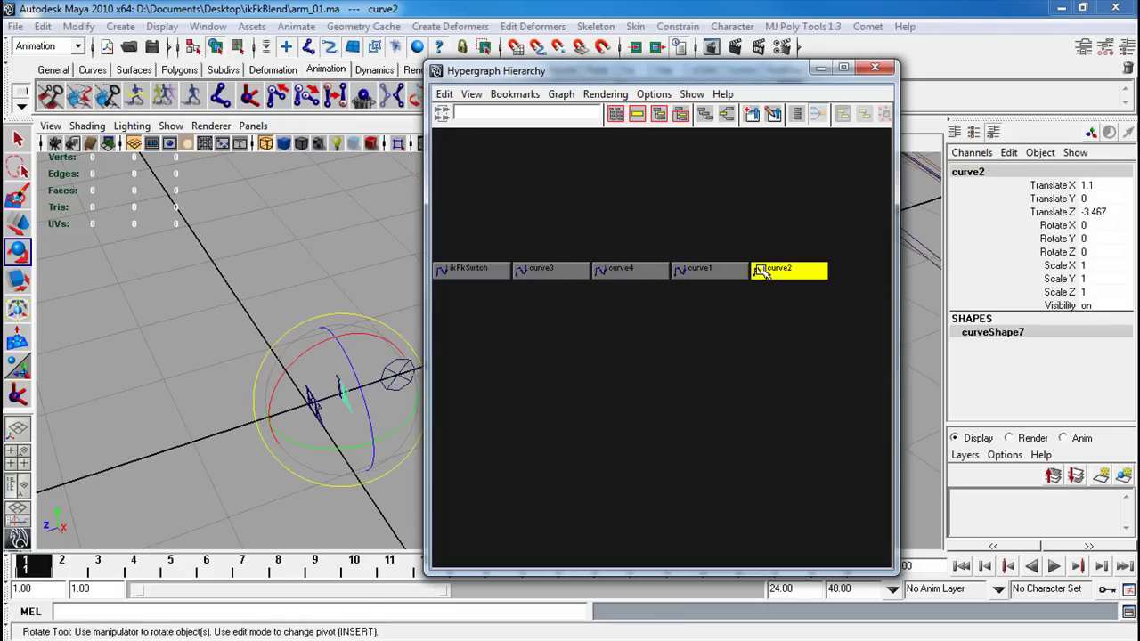
pyautogui.click(744, 267)
pyautogui.moveTo(787, 291); pyautogui.dragTo(786, 292)
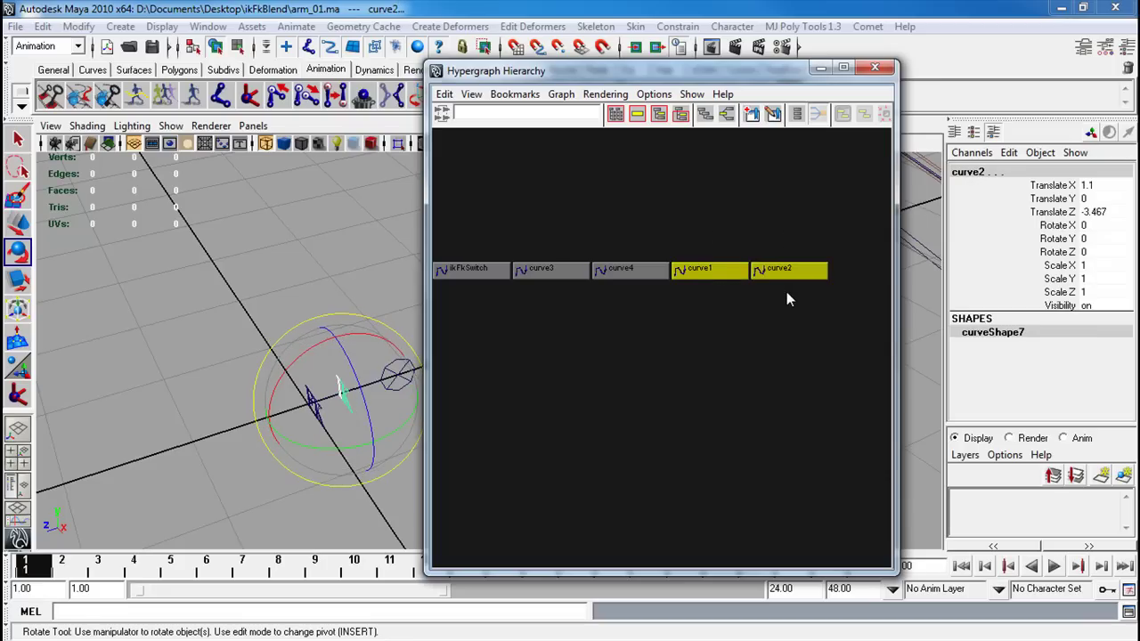
pyautogui.hotkey('ctrl', 'g')
pyautogui.moveTo(582, 276); pyautogui.dragTo(579, 278)
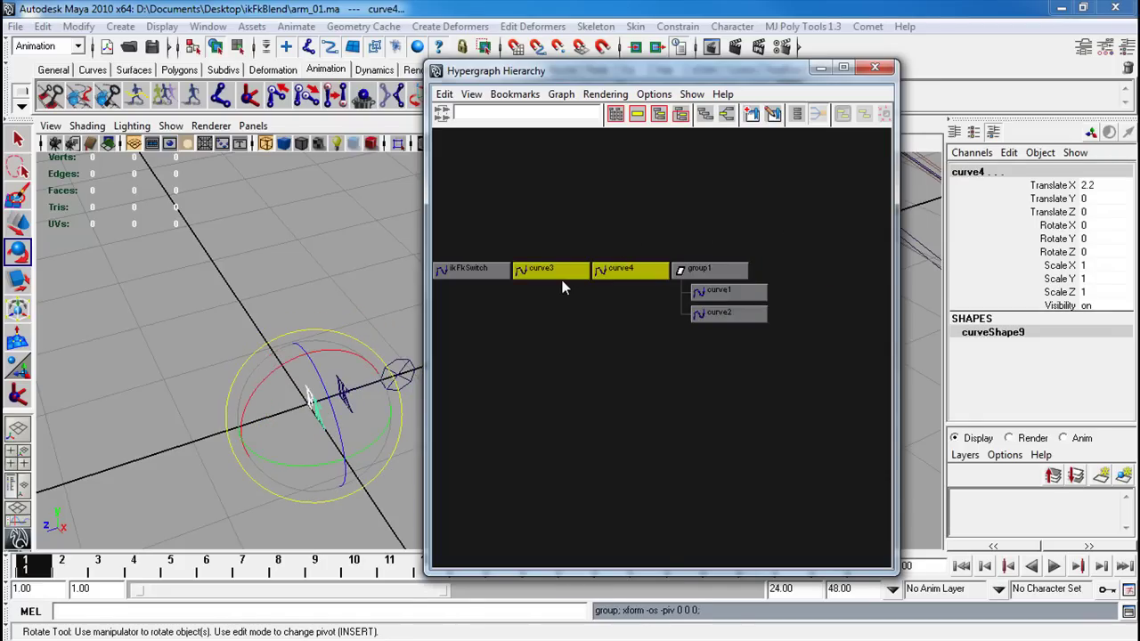
pyautogui.hotkey('ctrl', 'g')
# Rename the group holding curve1 and curve2 to IK_Text and the one holding curve3 and curve4 to FK_Text, and minimize the Hypergraph
pyautogui.click(543, 269)
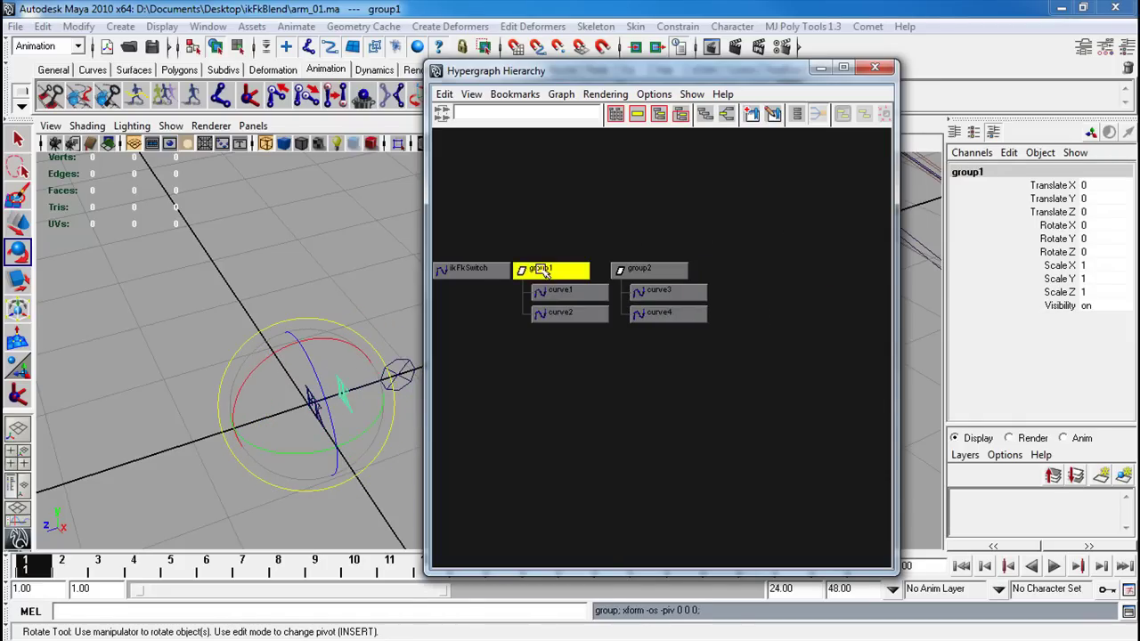
pyautogui.click(968, 172)
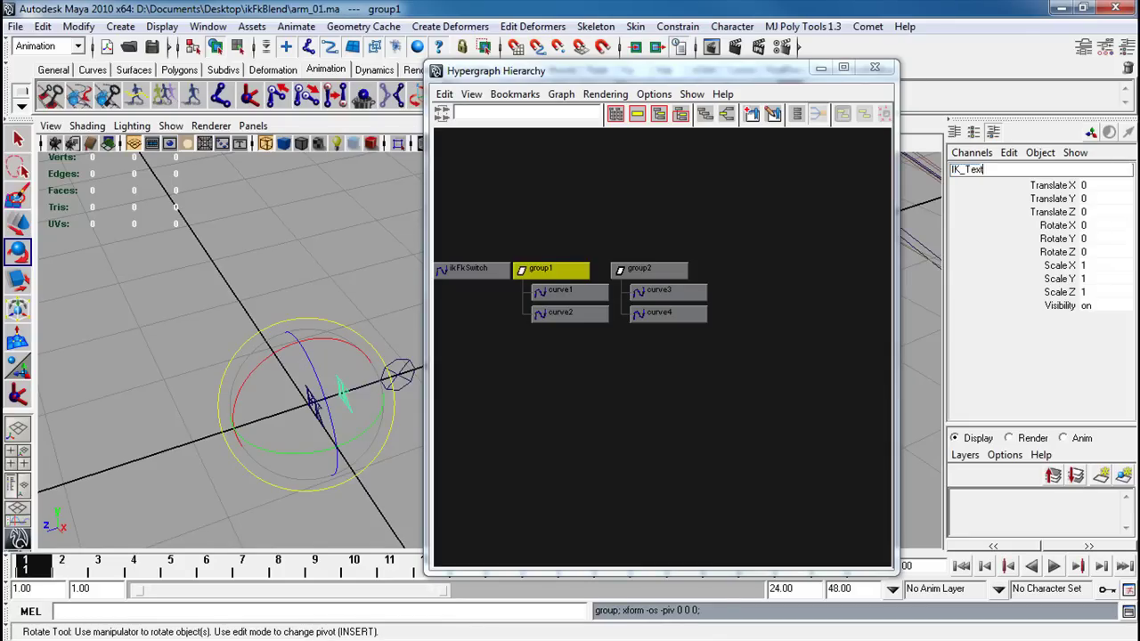
pyautogui.press('Return')
pyautogui.click(634, 268)
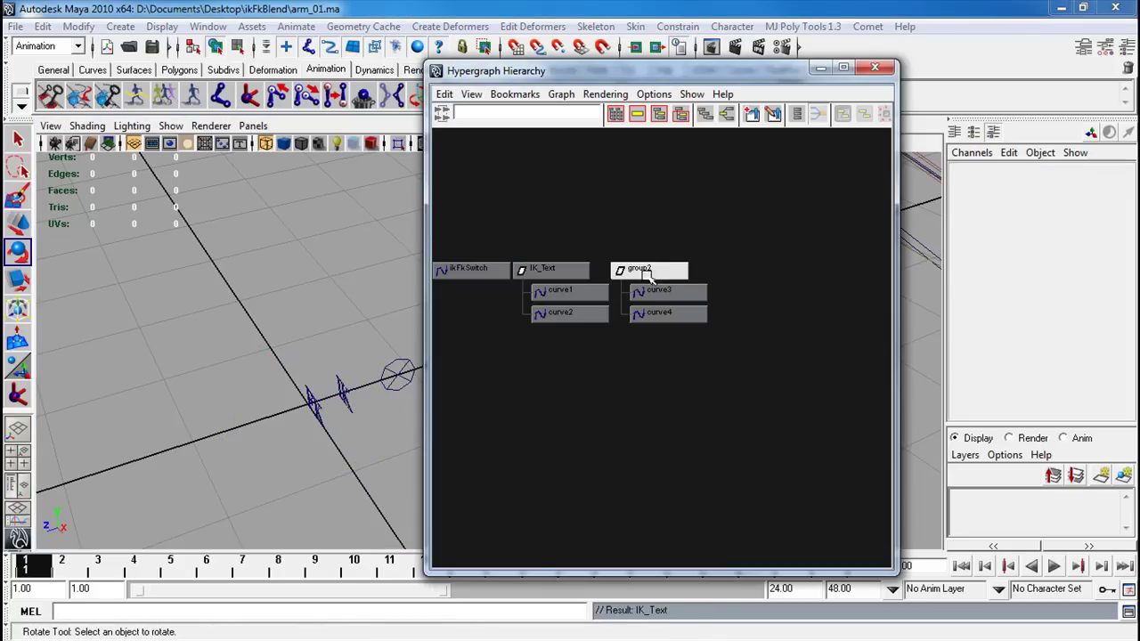
pyautogui.click(969, 170)
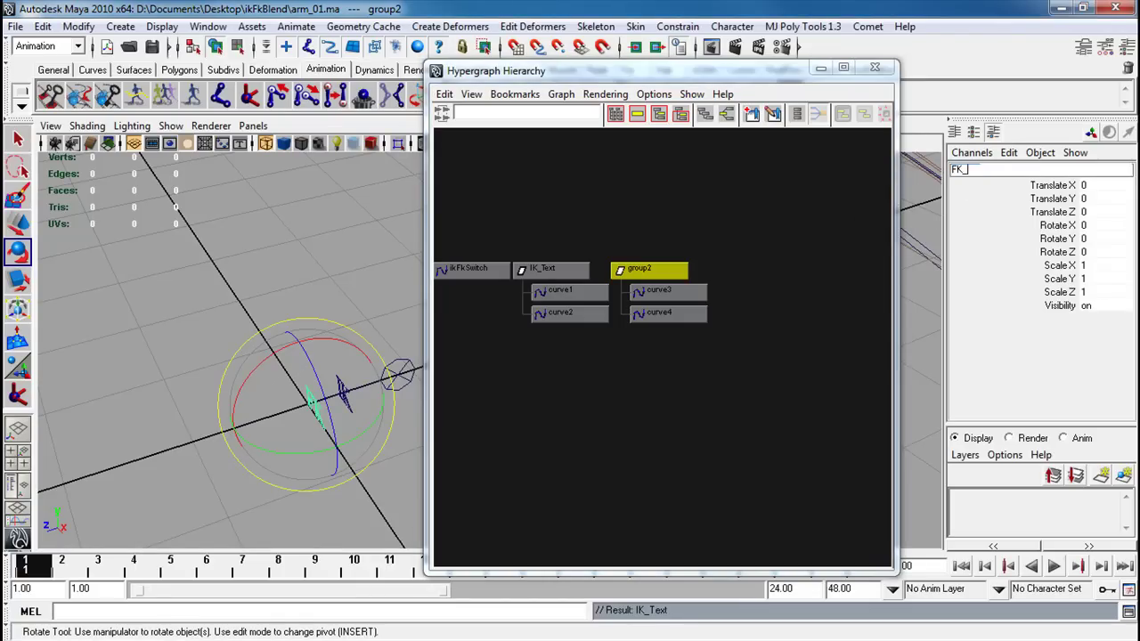
pyautogui.write('FK_Text')
pyautogui.press('Return')
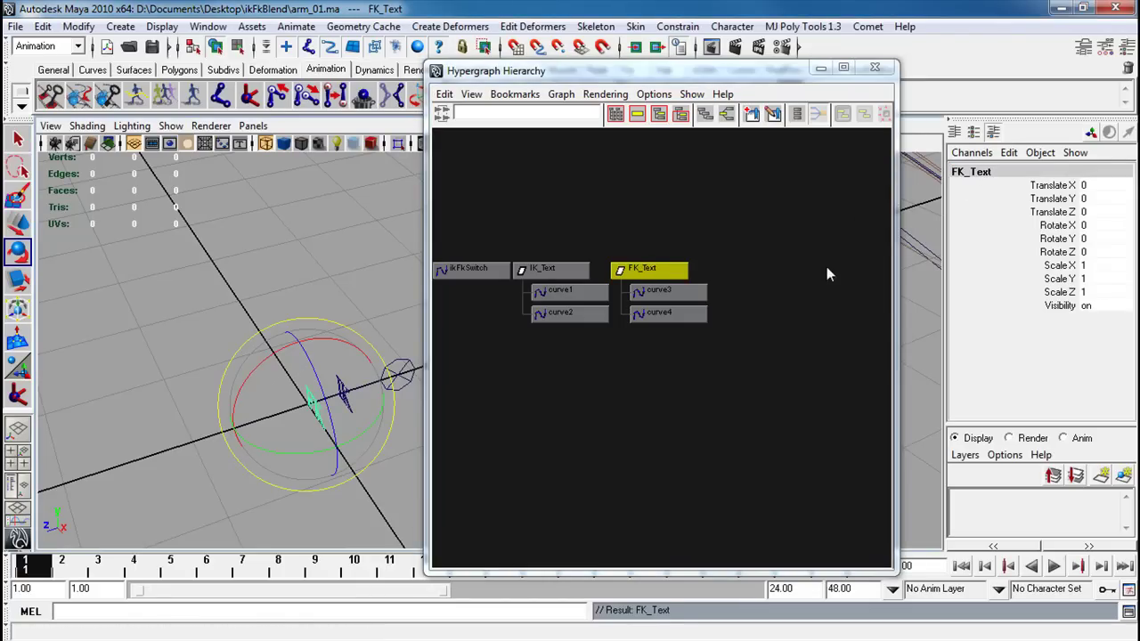
pyautogui.click(820, 70)
# Rotate the FK_Text group around Y and set its Rotate Y to exactly 90
pyautogui.keyDown('alt'); pyautogui.moveTo(438, 392); pyautogui.dragTo(485, 427, button='right'); pyautogui.keyUp('alt')
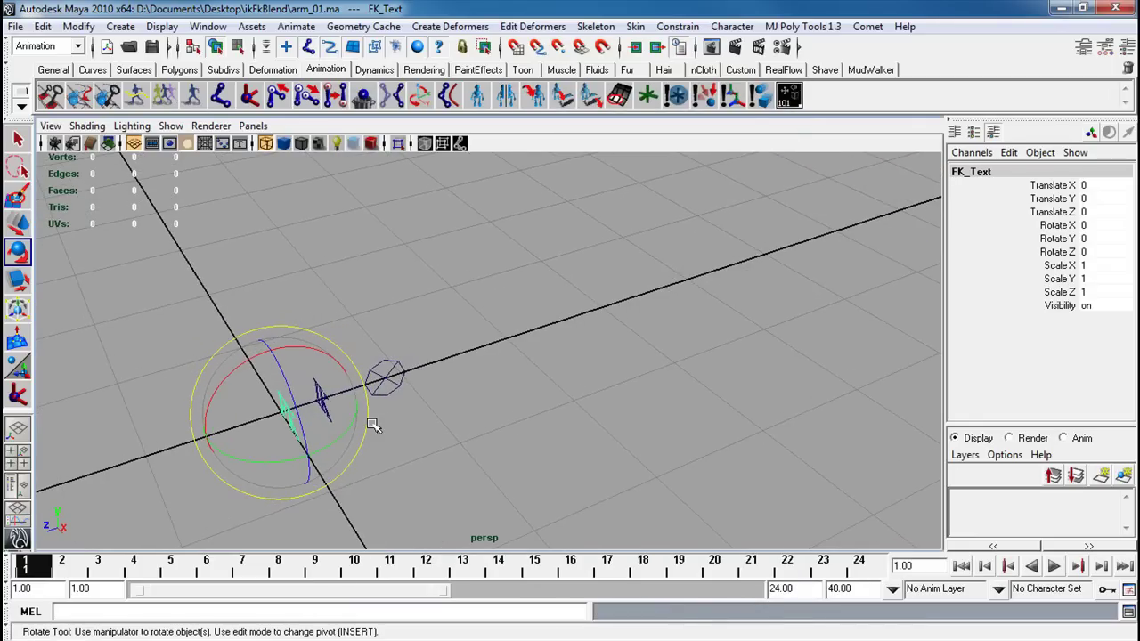
pyautogui.press('f')
pyautogui.keyDown('alt'); pyautogui.moveTo(692, 352); pyautogui.dragTo(617, 337); pyautogui.keyUp('alt')
pyautogui.keyDown('alt'); pyautogui.moveTo(677, 334); pyautogui.dragTo(633, 327, button='right'); pyautogui.keyUp('alt')
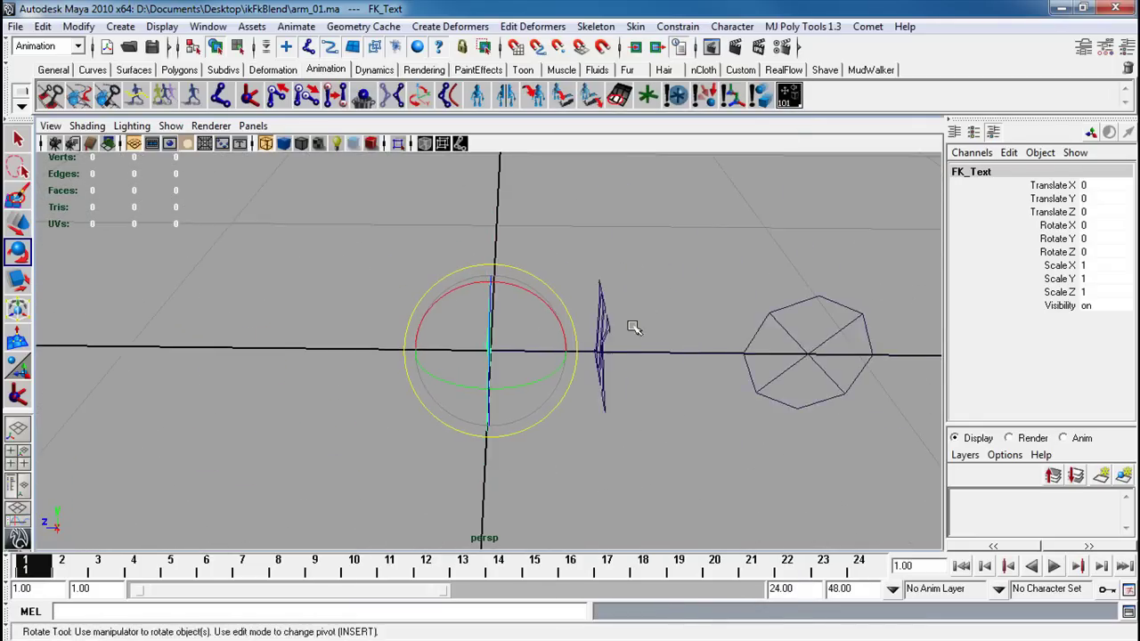
pyautogui.keyDown('alt'); pyautogui.moveTo(634, 328); pyautogui.dragTo(547, 326); pyautogui.keyUp('alt')
pyautogui.moveTo(535, 374); pyautogui.dragTo(554, 352)
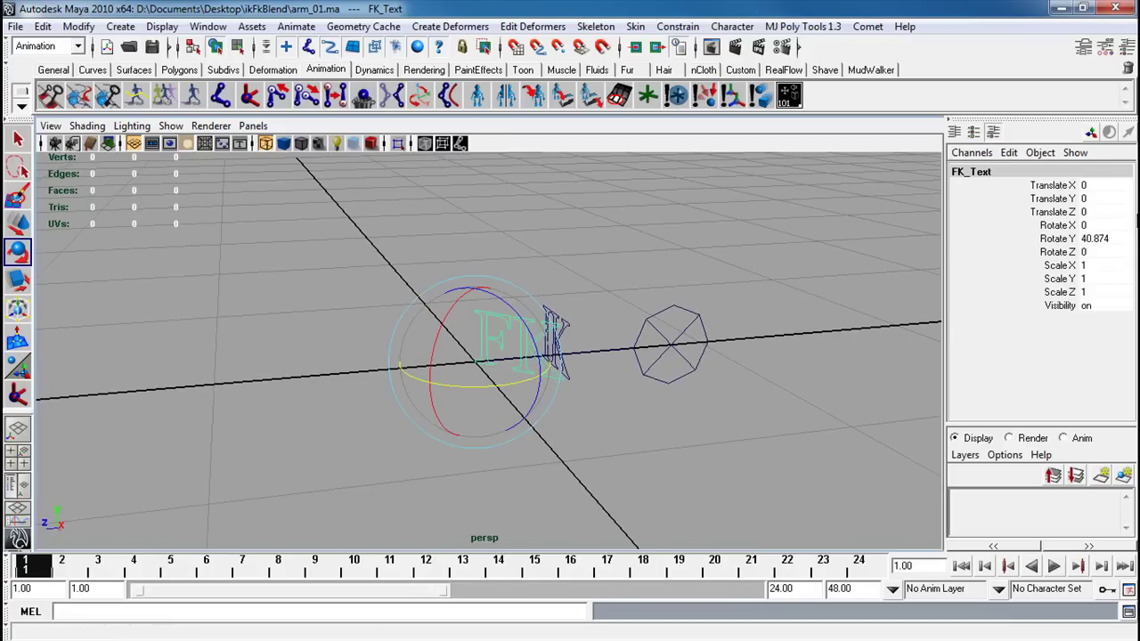
pyautogui.doubleClick(1124, 238)
pyautogui.write('90')
pyautogui.press('Return')
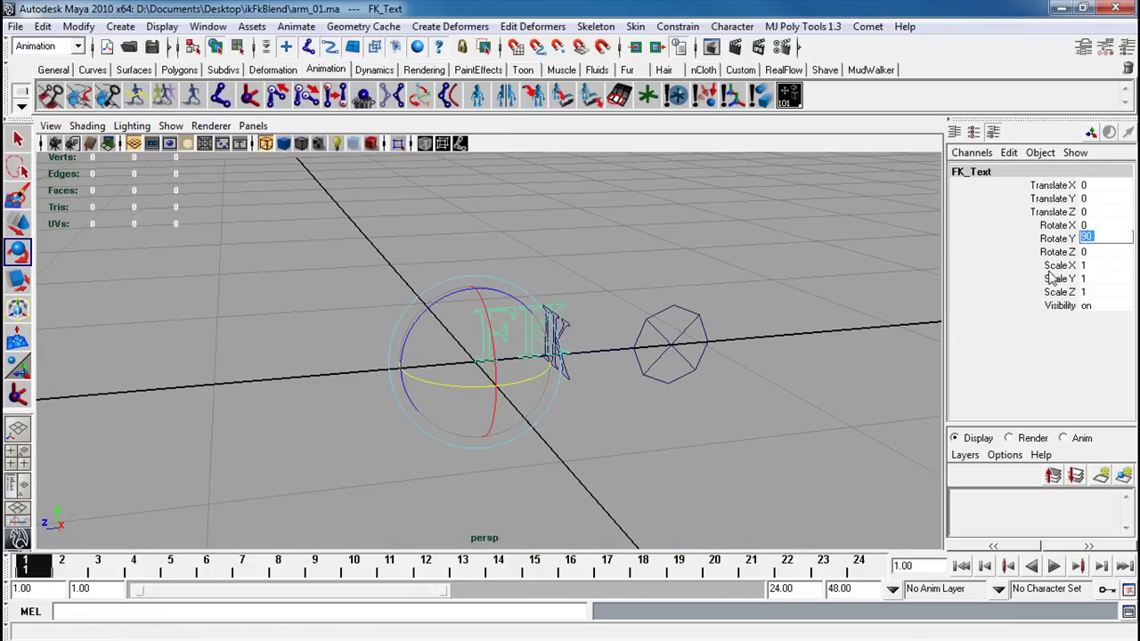
# Move the FK_Text group along negative Z toward the nail head and lower it beneath the IK text
pyautogui.press('w')
pyautogui.moveTo(535, 364); pyautogui.dragTo(560, 361)
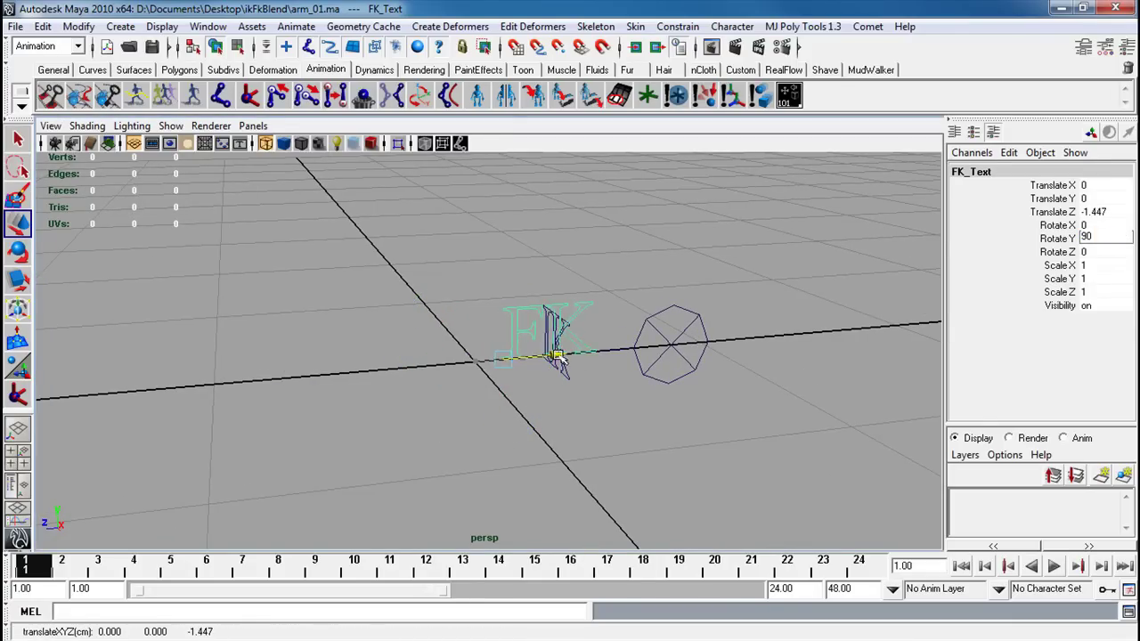
pyautogui.moveTo(505, 313); pyautogui.dragTo(501, 365)
# Move all control vertices of the IK_Text curves so the IK lettering sits at the origin, and return to object mode
pyautogui.click(559, 329)
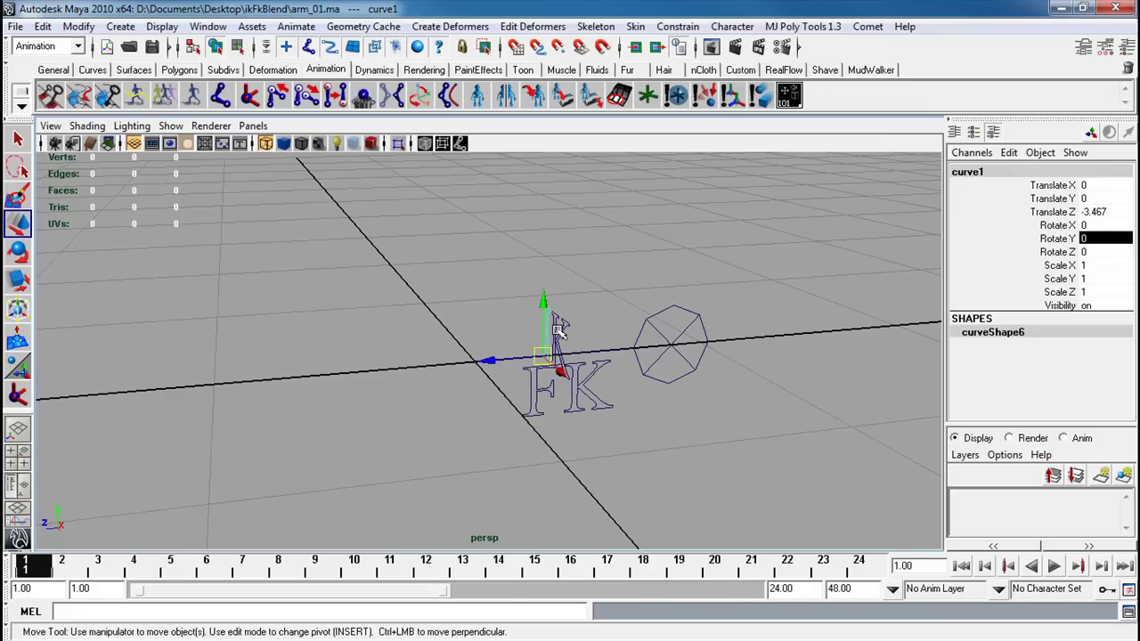
pyautogui.press('Up')
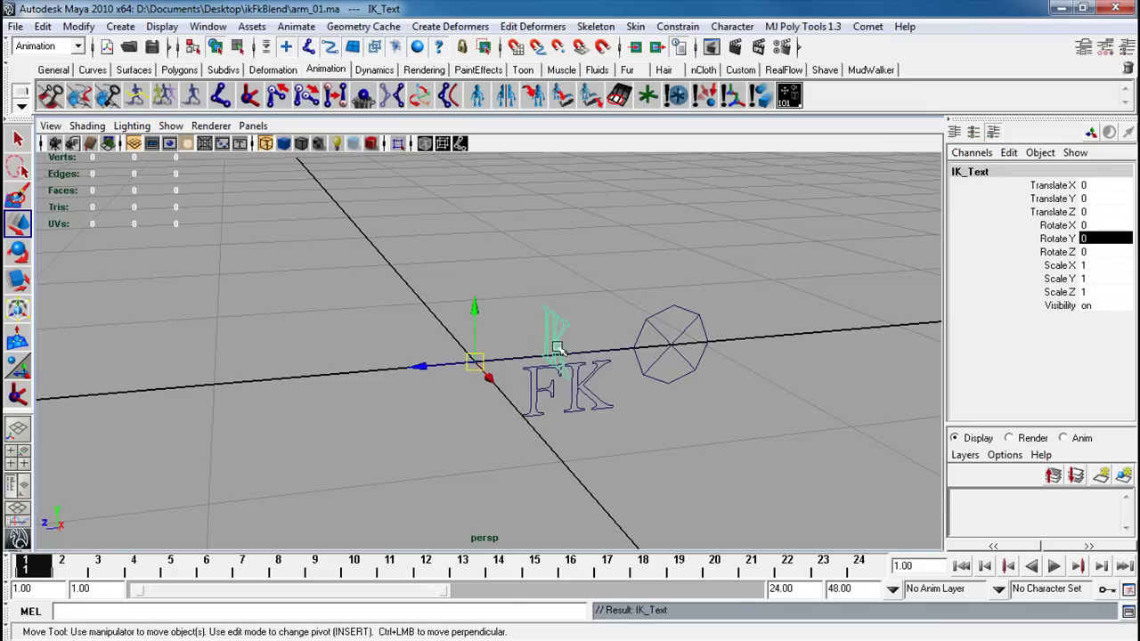
pyautogui.keyDown('alt'); pyautogui.moveTo(557, 347); pyautogui.dragTo(585, 382); pyautogui.keyUp('alt')
pyautogui.click(511, 275)
pyautogui.moveTo(515, 339); pyautogui.dragTo(488, 354)
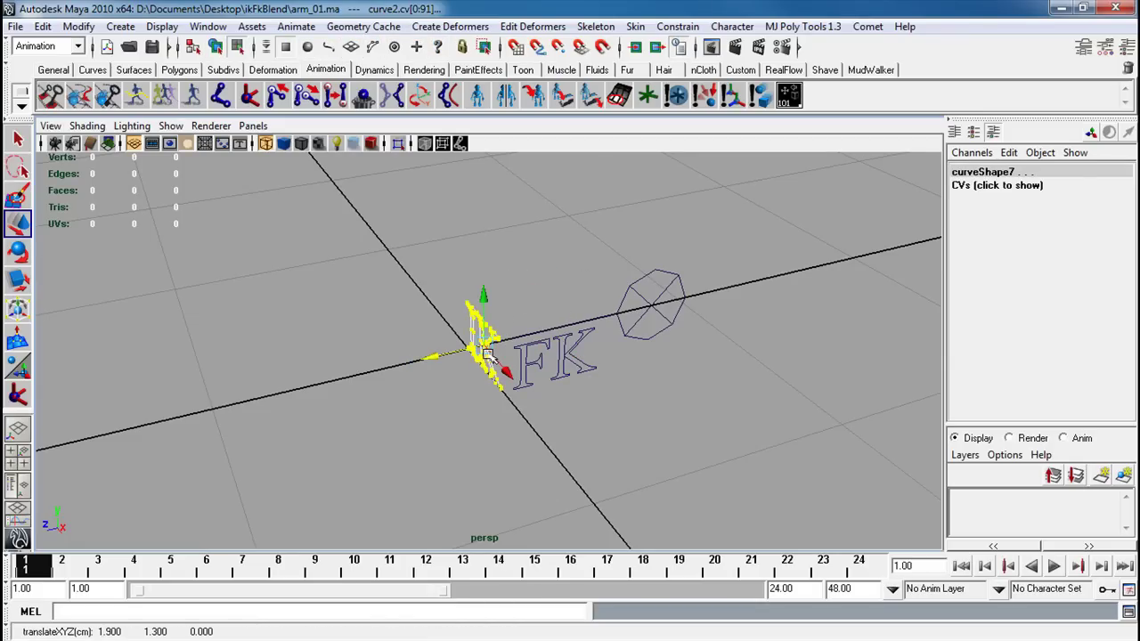
pyautogui.press('F8')
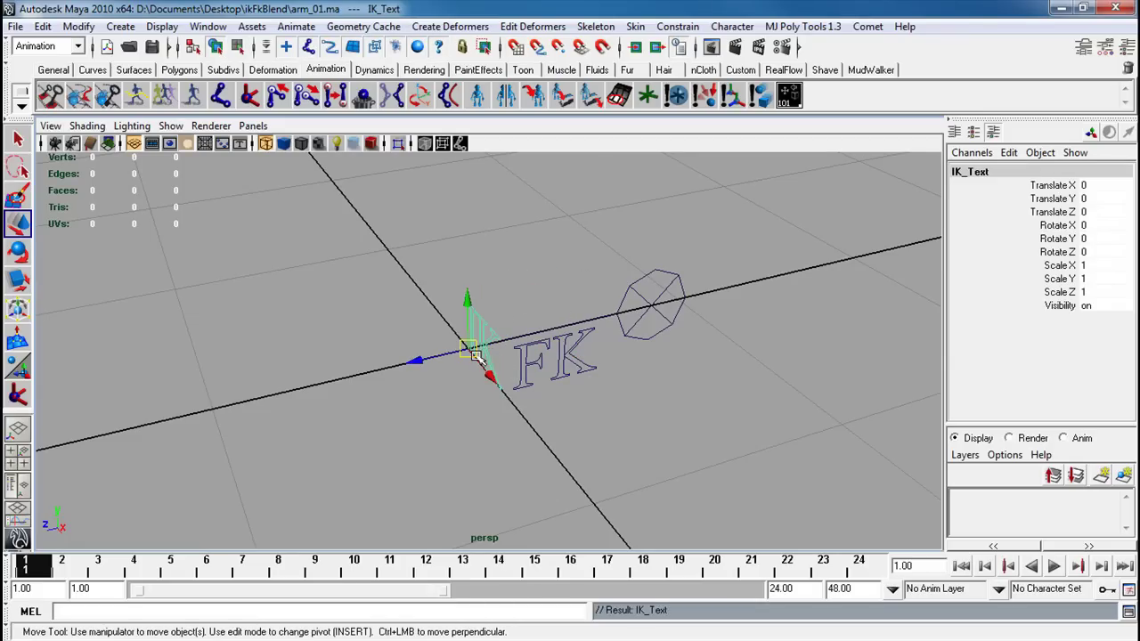
# Rotate the IK_Text group around Y and set its Rotate Y to exactly 90
pyautogui.click(431, 310)
pyautogui.click(470, 325)
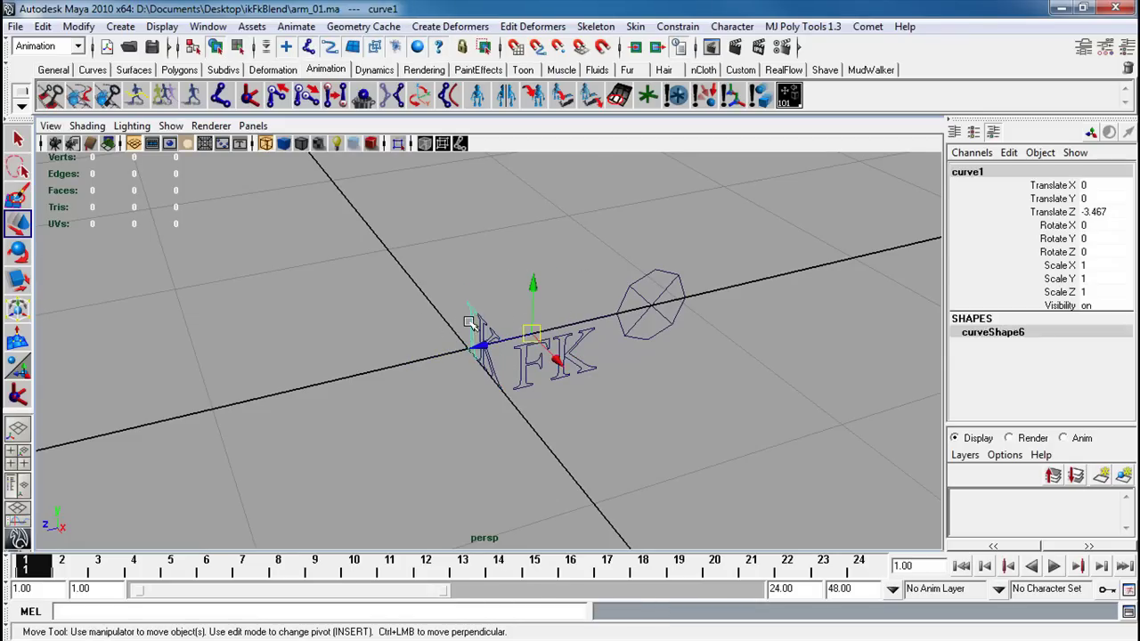
pyautogui.press('Up')
pyautogui.press('e')
pyautogui.moveTo(483, 383); pyautogui.dragTo(540, 396)
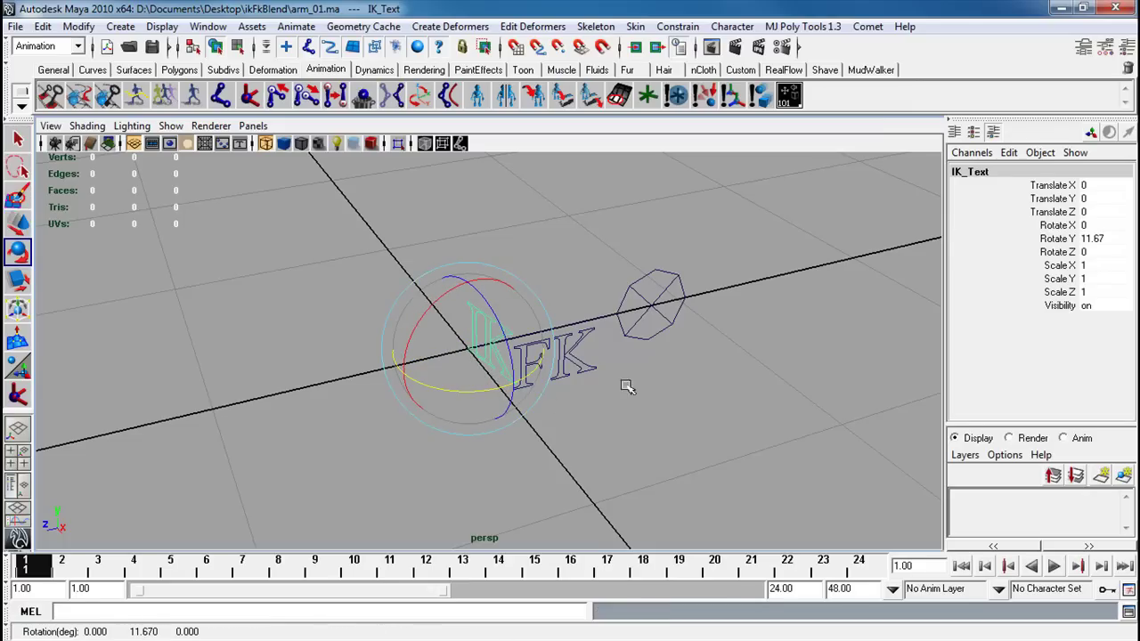
pyautogui.doubleClick(1092, 237)
pyautogui.write('90')
pyautogui.press('Return')
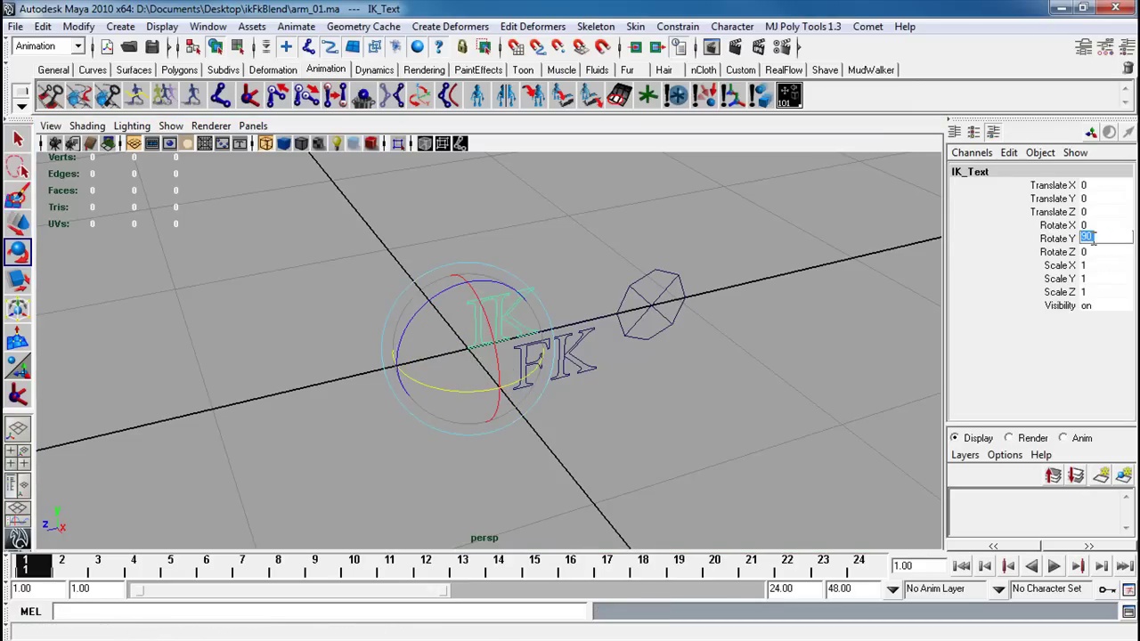
# Move the IK_Text group toward the nail head to about -2.803 in Z and raise it to about 0.579 in Y, above the FK text
pyautogui.keyDown('alt'); pyautogui.moveTo(527, 367); pyautogui.dragTo(491, 321); pyautogui.keyUp('alt')
pyautogui.press('w')
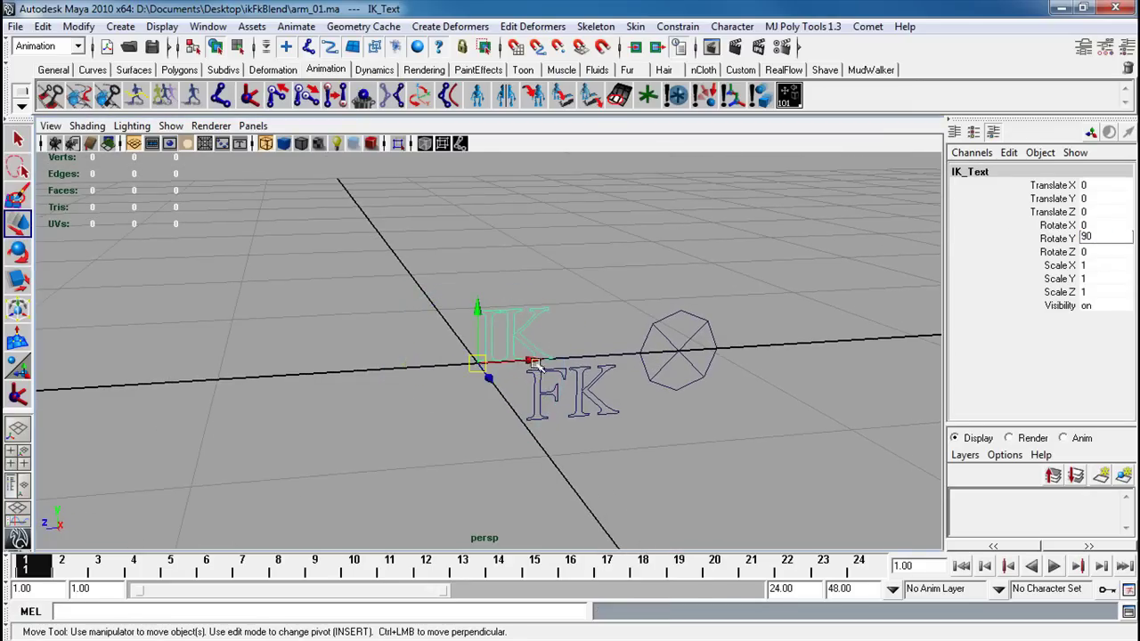
pyautogui.moveTo(538, 364); pyautogui.dragTo(586, 359)
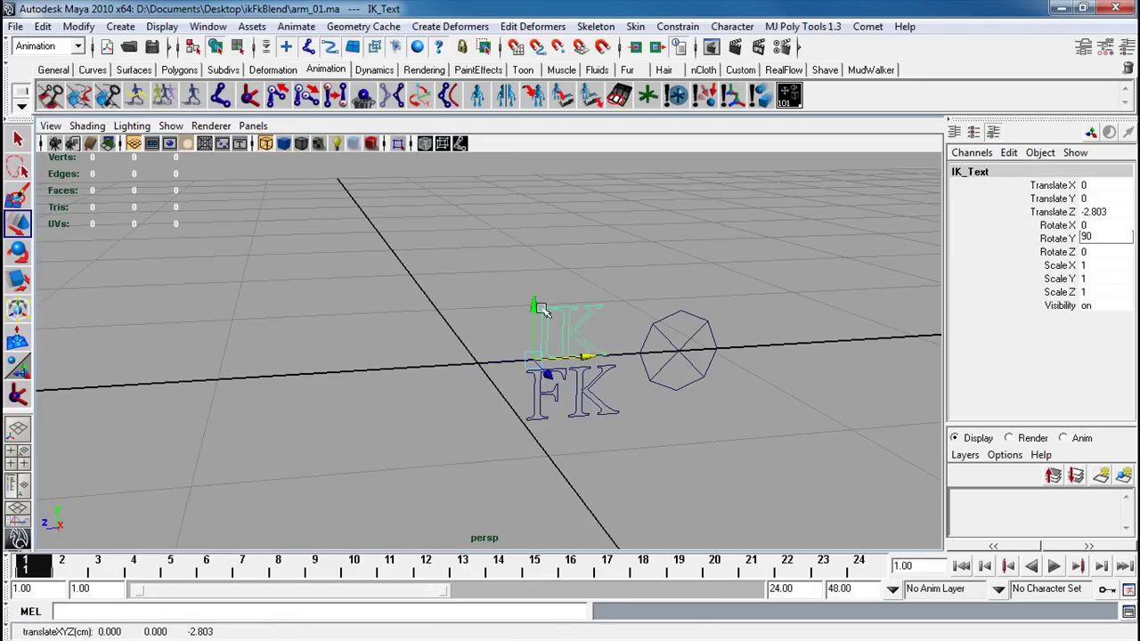
pyautogui.moveTo(534, 311); pyautogui.dragTo(534, 298)
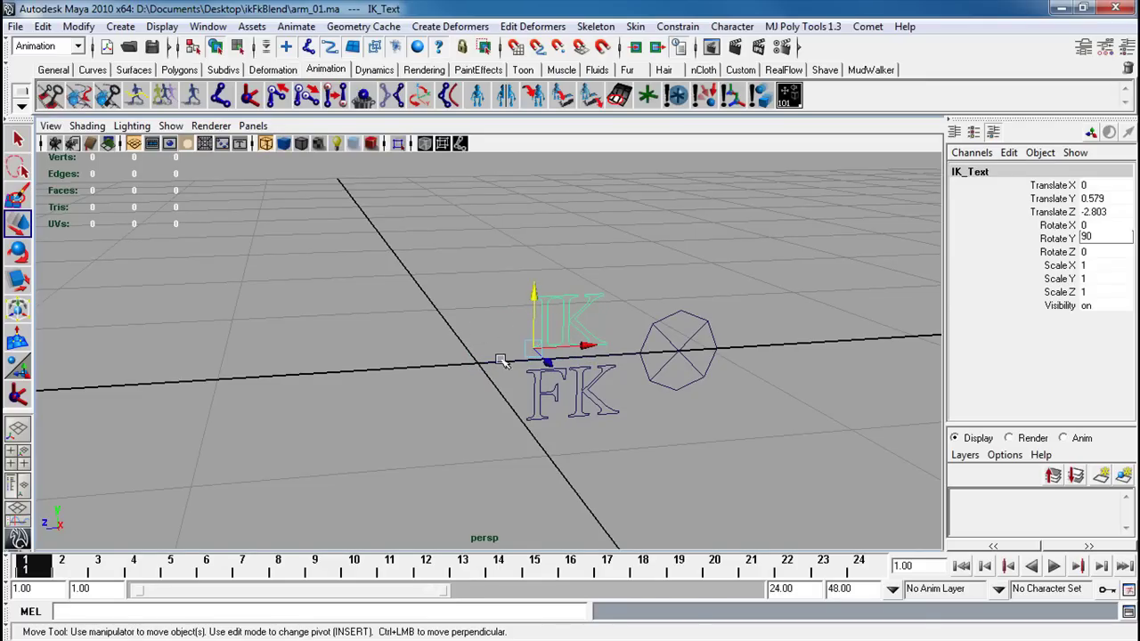
# Parent the IK_Text and FK_Text groups under the ikFkSwitch nail curve, leaving only the ikFkSwitch controller selected
pyautogui.click(501, 367)
pyautogui.press('p')
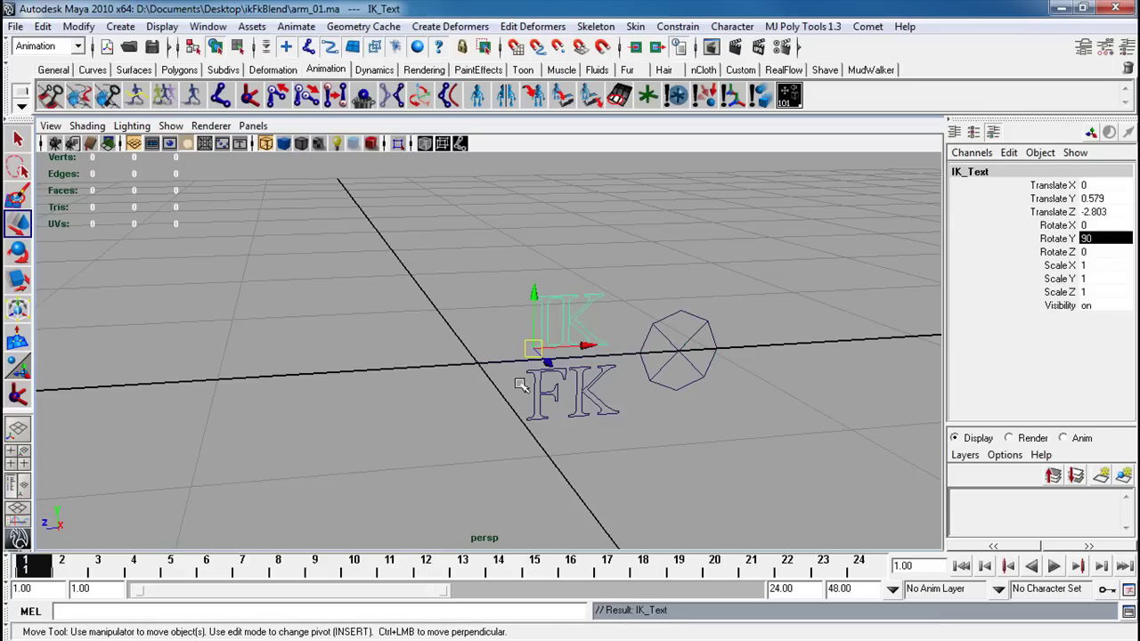
pyautogui.click(534, 382)
pyautogui.press('Up')
pyautogui.press('Up')
pyautogui.keyDown('shift'); pyautogui.click(505, 361); pyautogui.keyUp('shift')
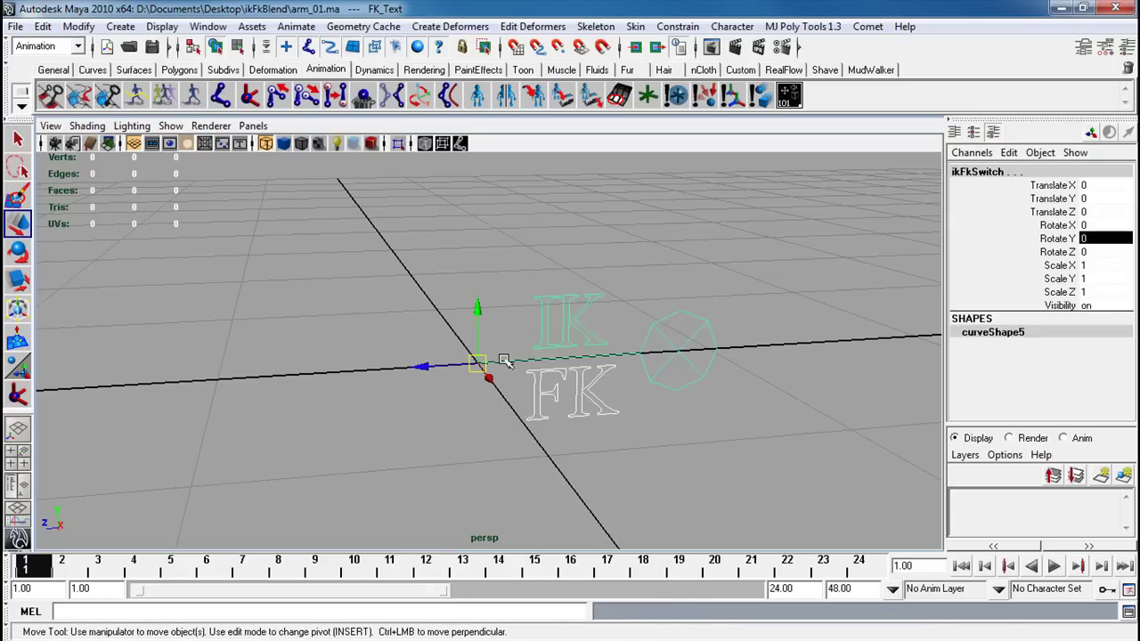
pyautogui.press('Down')
pyautogui.press('Up')
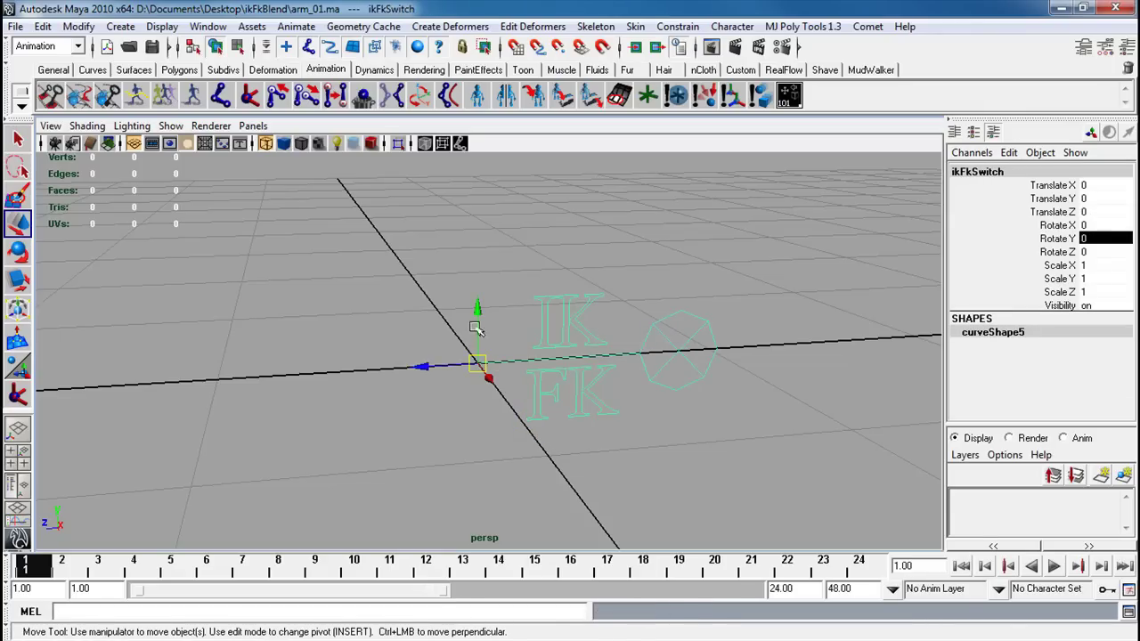
pyautogui.scroll(-6, 676, 401)
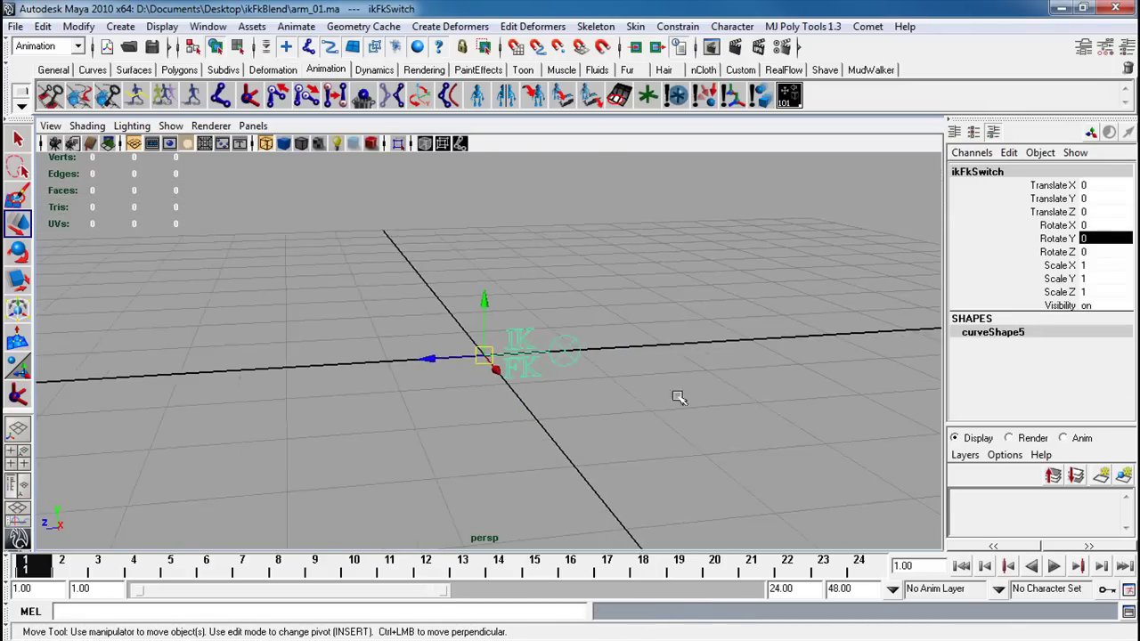